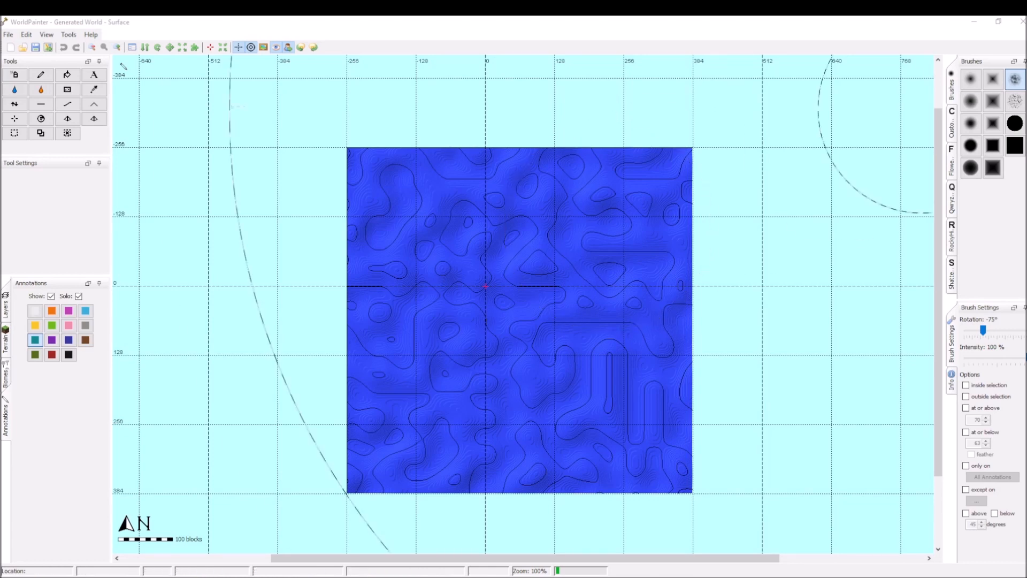
Set up Spray Paint with the custom blob brush and the cyan annotation, and turn off the "only on" restriction
left_click(952, 124)
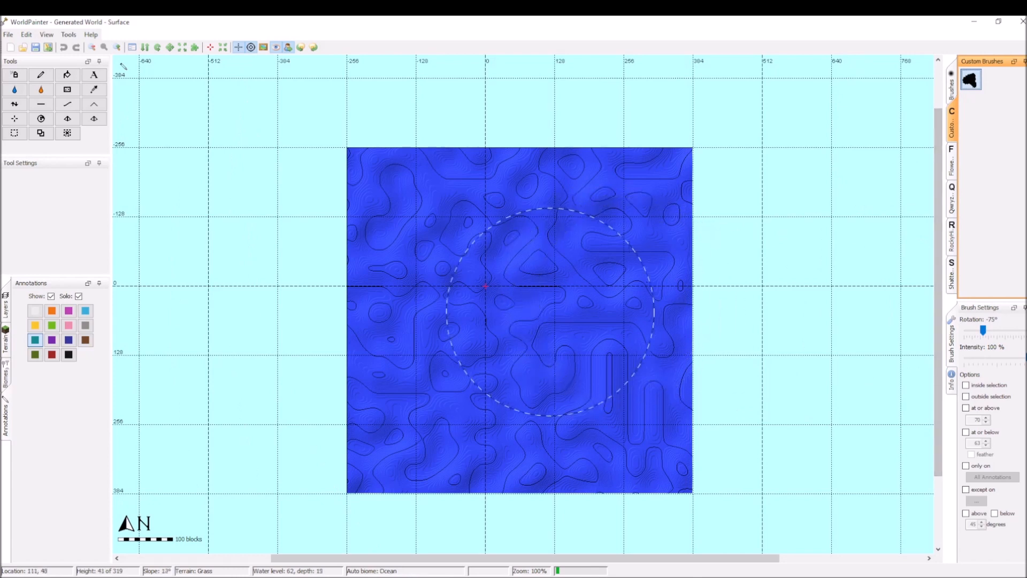
left_click(14, 89)
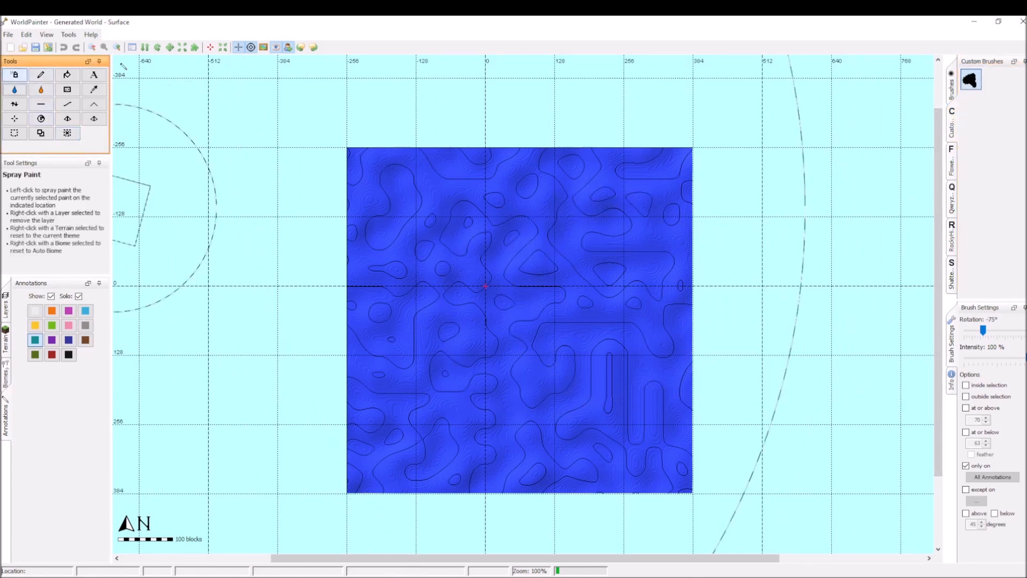
left_click(35, 340)
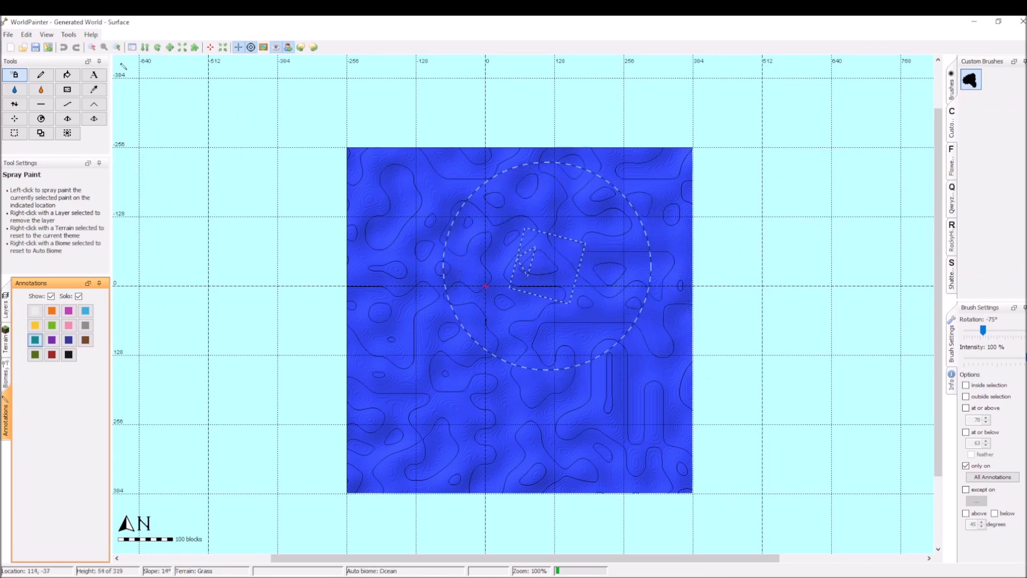
left_click(545, 266)
left_click(965, 465)
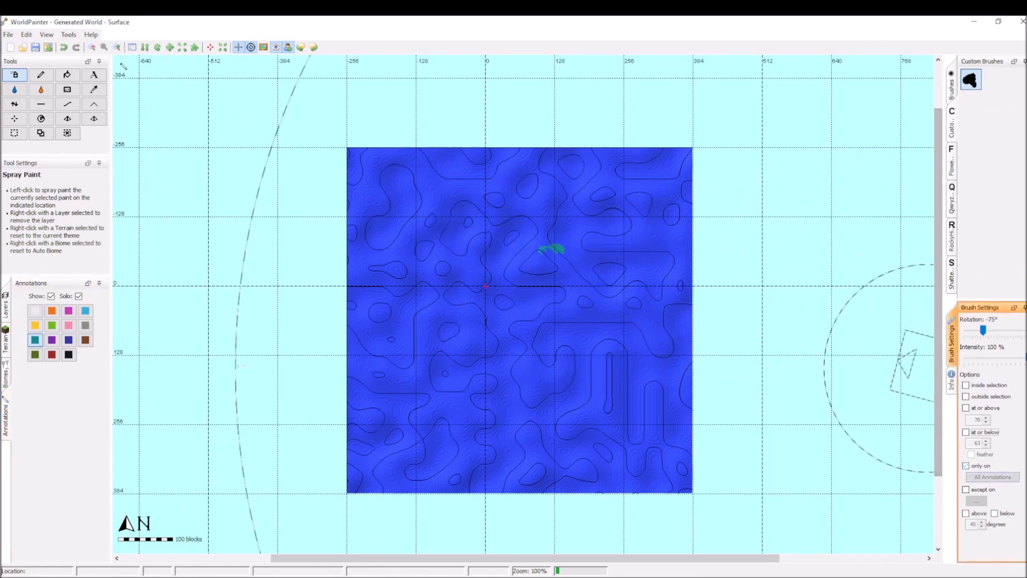
Spray several overlapping cyan blobs over the middle of the map, rotating the custom brush between stamps
left_click_drag(516, 257, 513, 282)
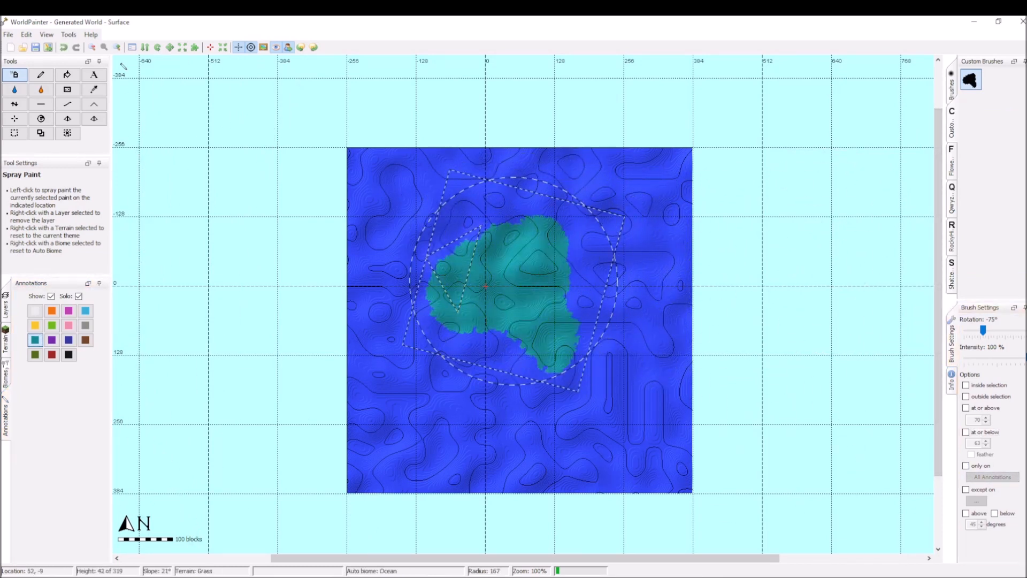
scroll(538, 352, "down", 3, "alt")
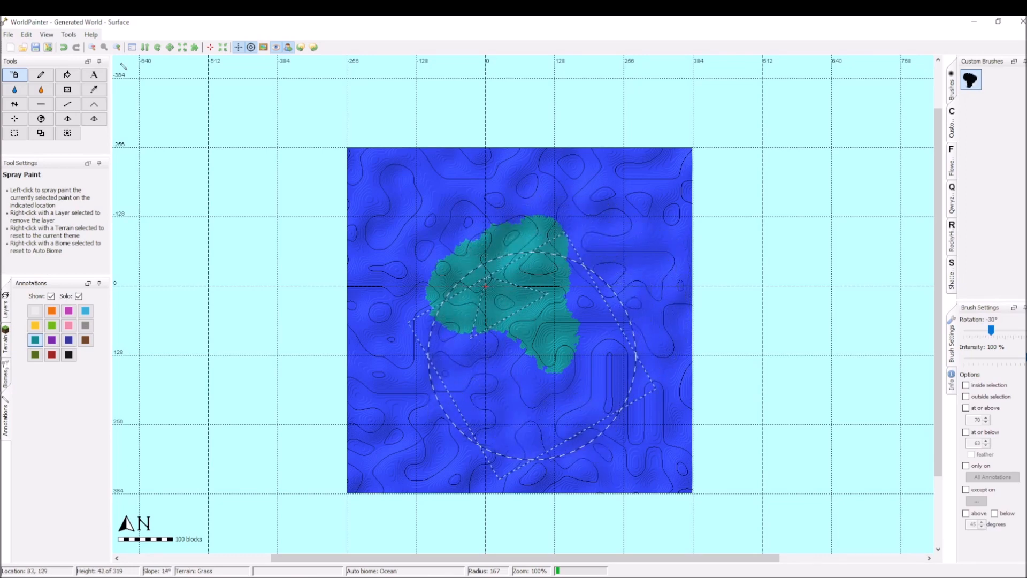
left_click(497, 365)
scroll(588, 370, "up", 4, "alt")
left_click(585, 359)
scroll(585, 283, "up", 6, "alt")
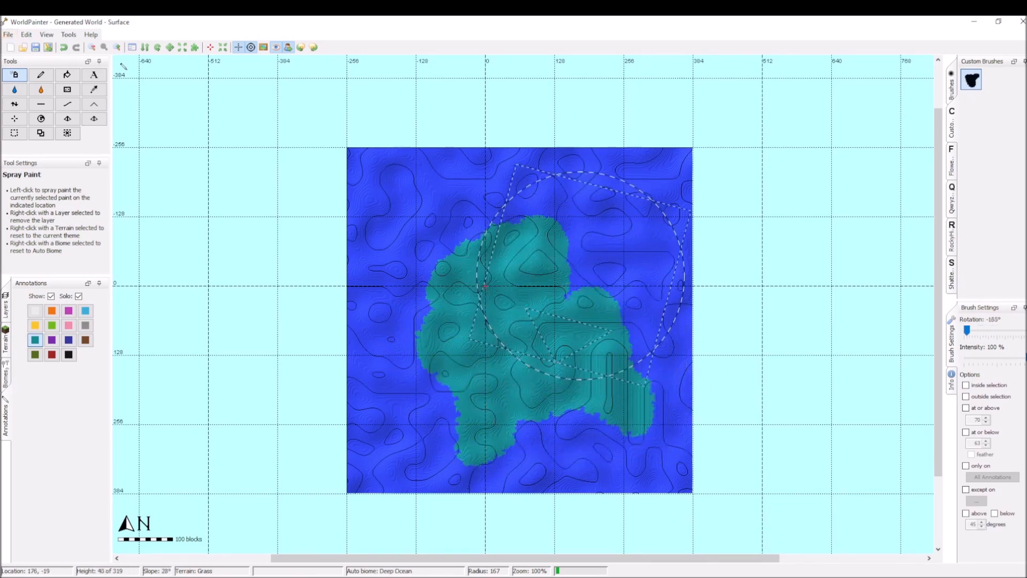
left_click(573, 257)
scroll(427, 234, "down", 2, "alt")
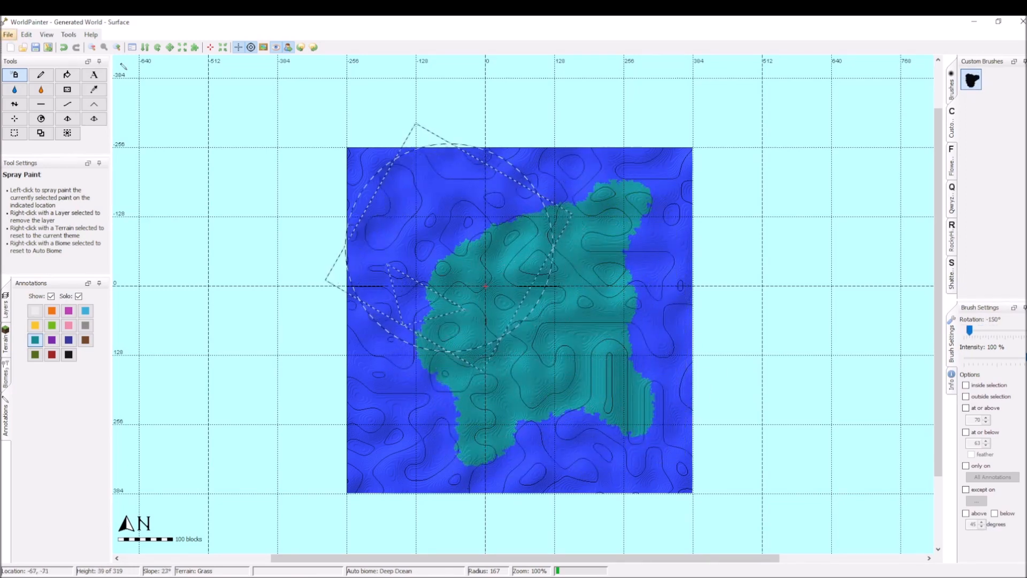
Erase the northwest part of the cyan area with one stamp of the rotated custom brush
right_click(449, 252)
scroll(374, 298, "up", 5, "alt")
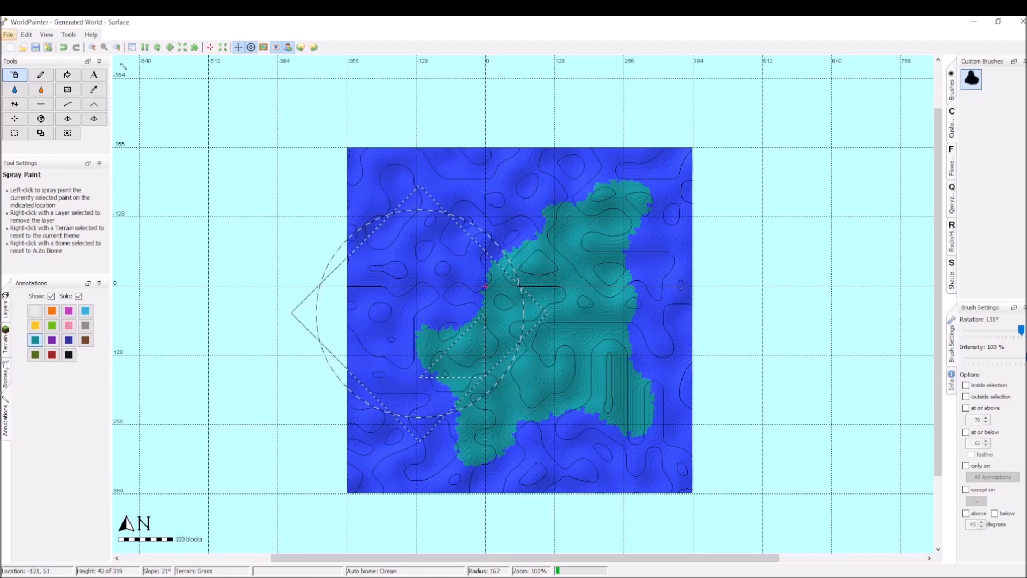
scroll(416, 329, "up", 2)
mouse_move(426, 330)
middle_mouse_down()
mouse_move(714, 297)
mouse_move(660, 258)
middle_mouse_up()
scroll(660, 258, "down", 1)
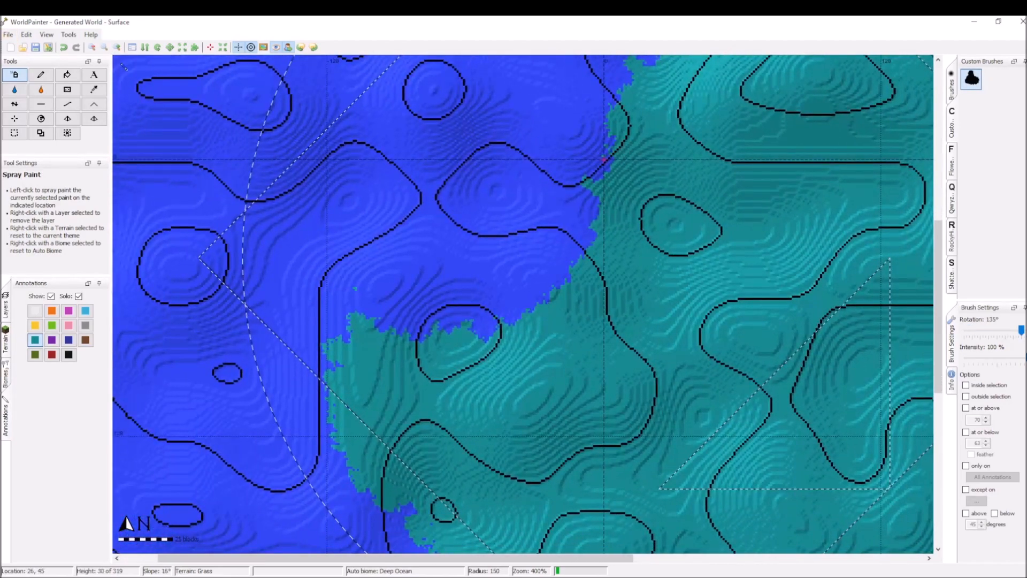
middle_click_drag(531, 279, 621, 316)
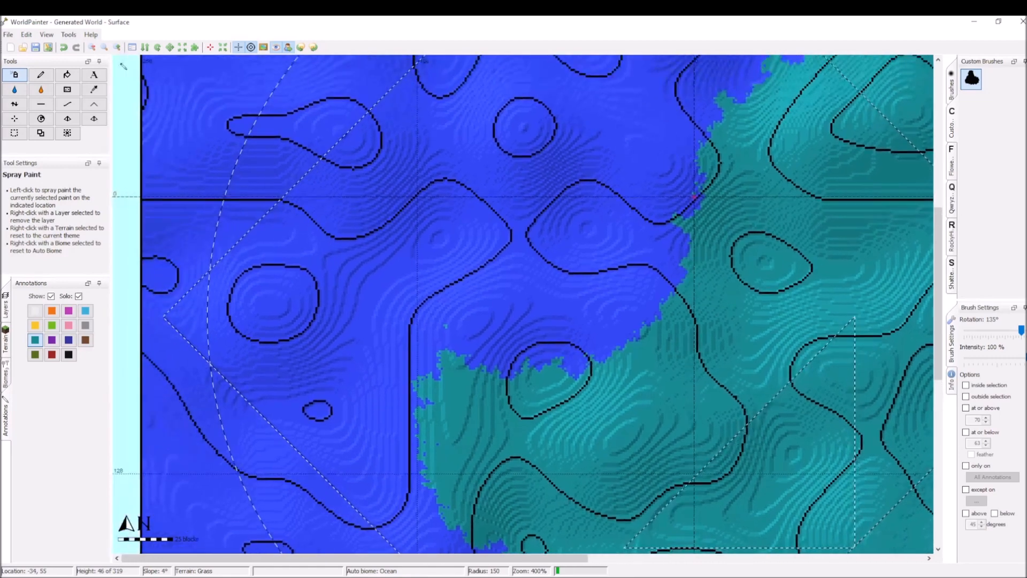
middle_click_drag(905, 152, 834, 154)
Try spraying a scattered cyan patch northwest of the painted area with the soft round brush, and undo it
left_click(952, 87)
left_click(971, 80)
middle_click_drag(430, 234, 499, 290)
scroll(435, 229, "down", 8)
left_click_drag(421, 206, 421, 206)
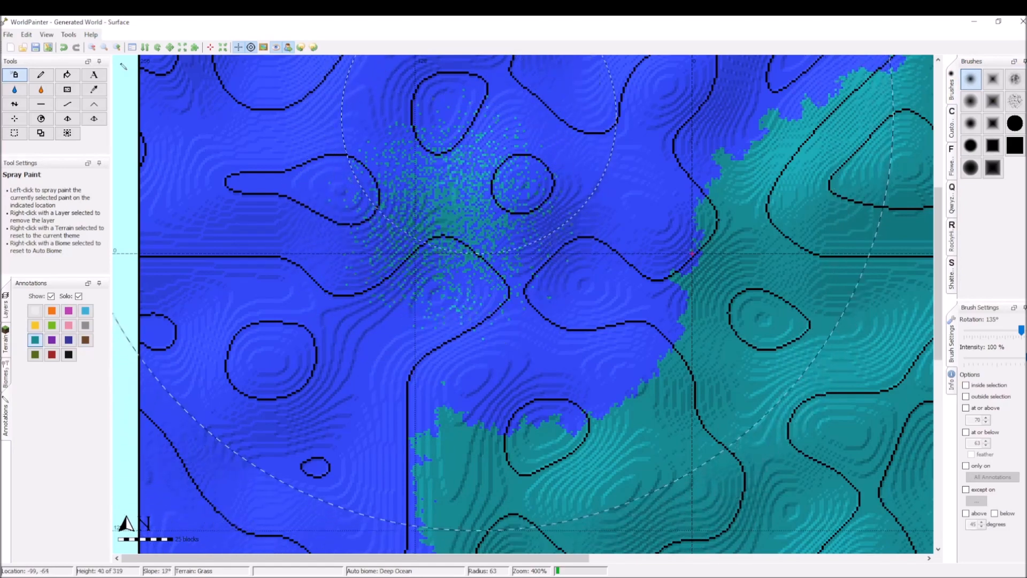
key("ctrl+z")
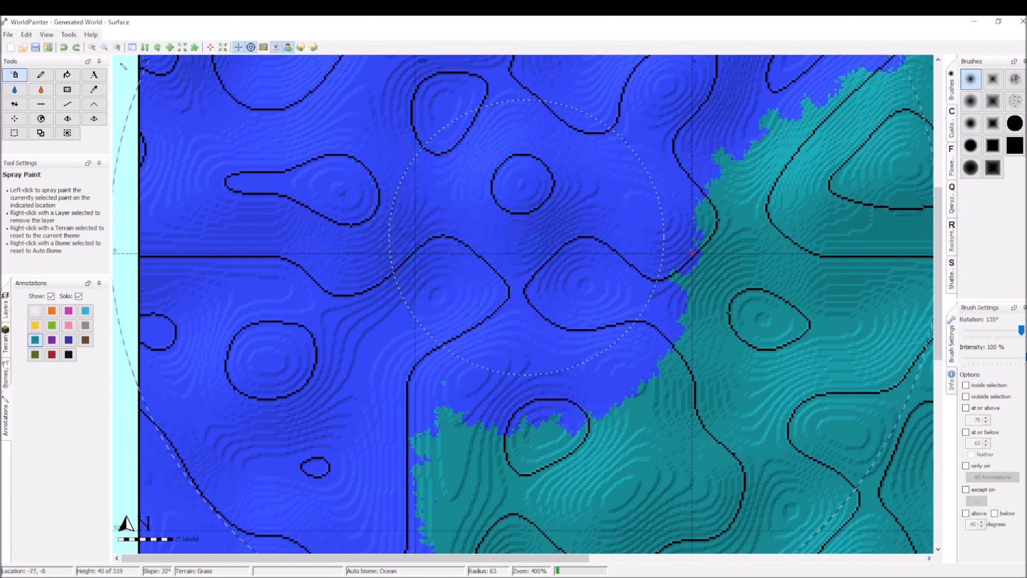
Open the script runner and load the ExpandLayer_v2_0.0.js script
middle_click_drag(529, 422, 324, 301)
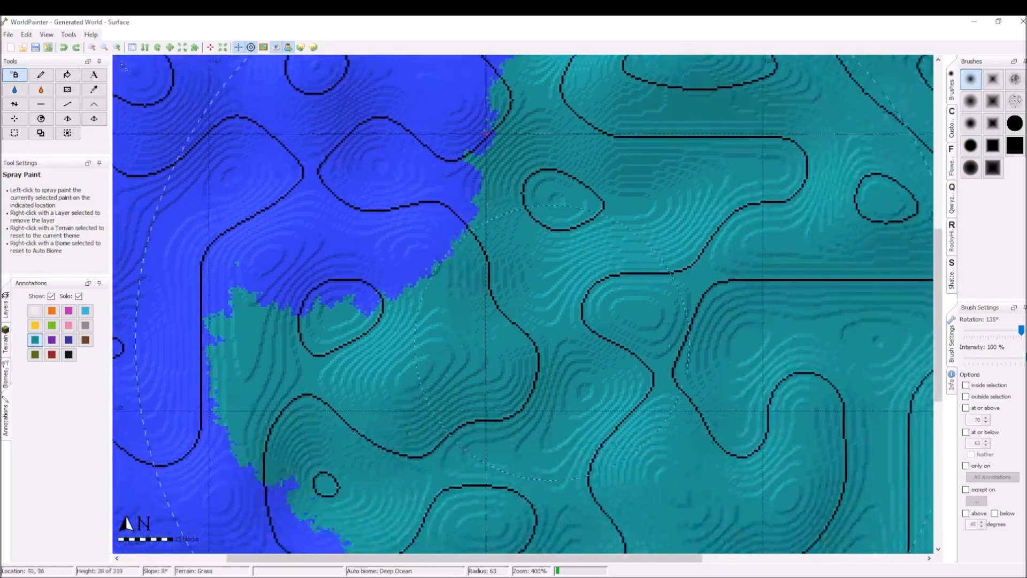
scroll(556, 329, "down", 1, "ctrl")
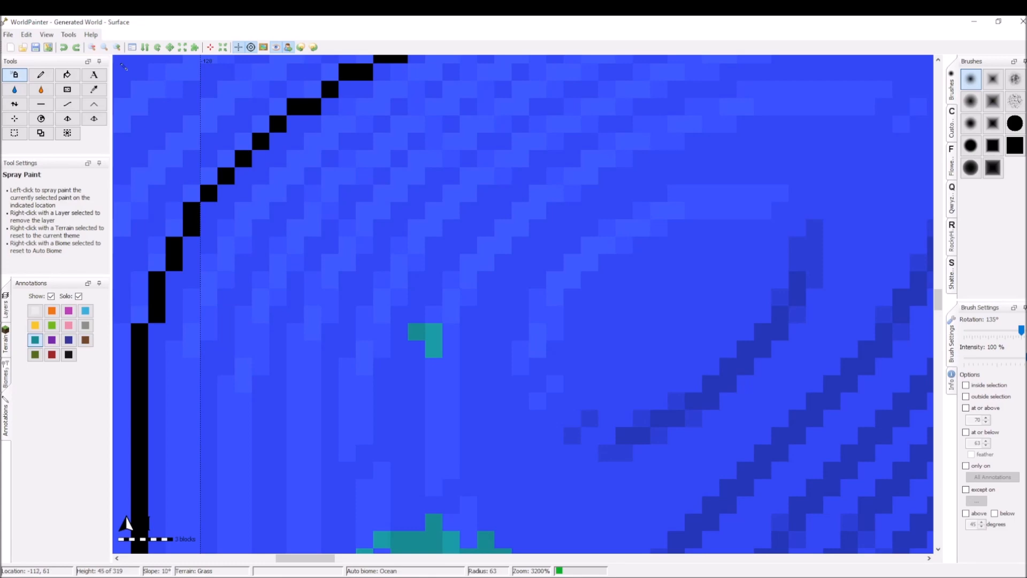
scroll(513, 305, "down", 3)
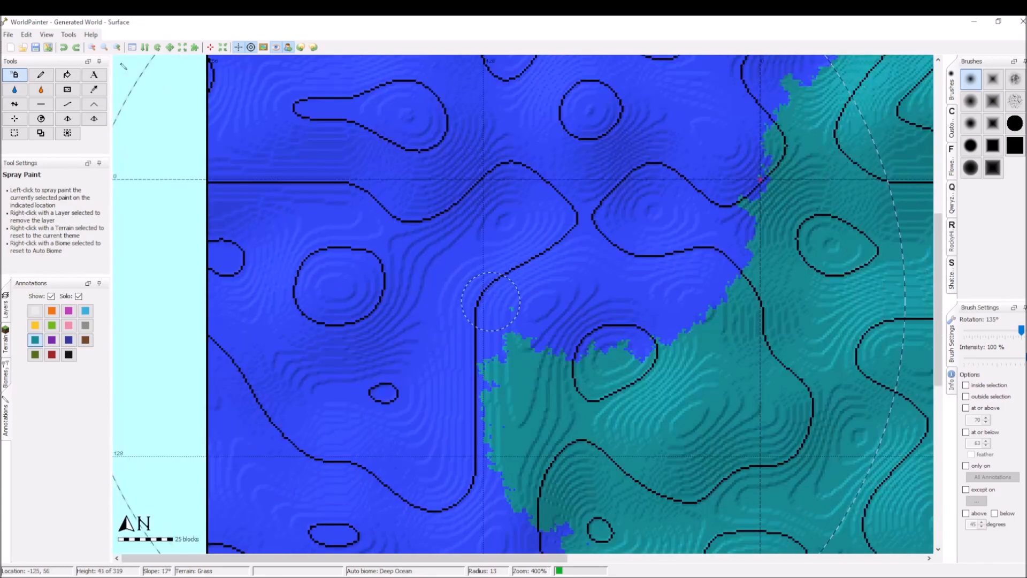
middle_click_drag(508, 306, 314, 407)
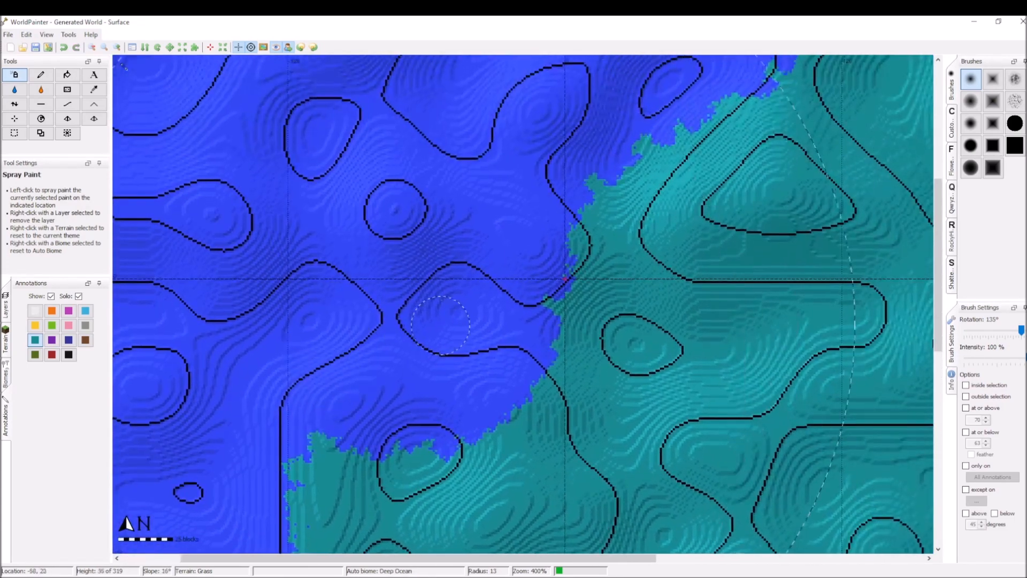
middle_click_drag(470, 313, 352, 376)
scroll(522, 305, "down", 1)
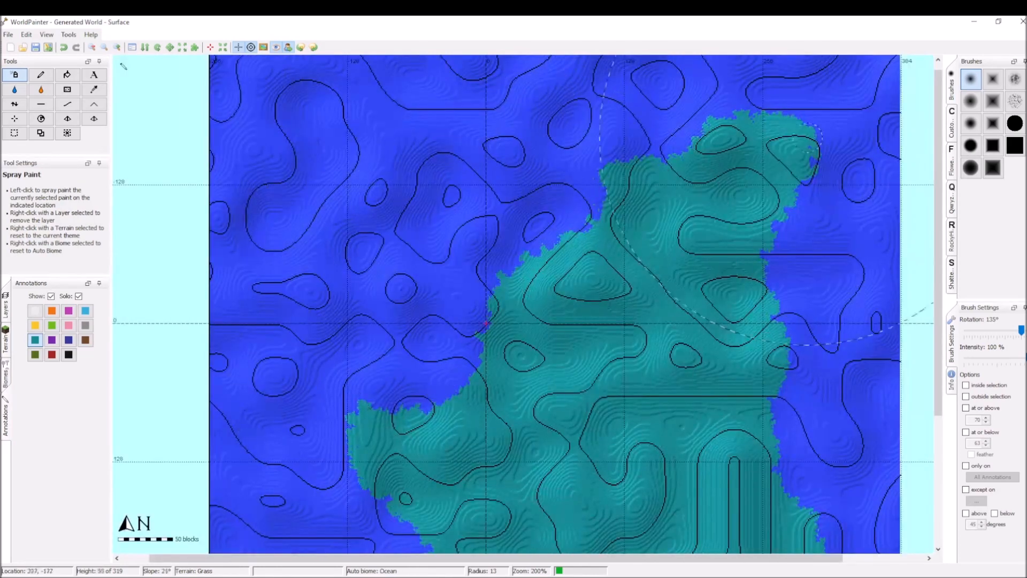
left_click(68, 35)
left_click(88, 107)
left_click(514, 156)
left_click(513, 179)
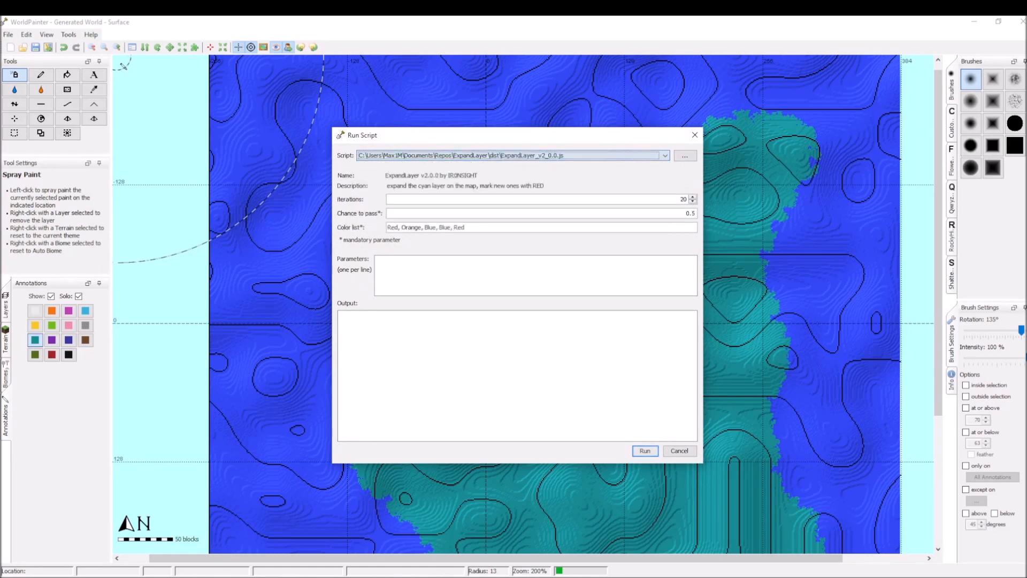
Run the ExpandLayer script with 5 iterations, a chance to pass of 1 and the color list Cyan
left_click(675, 199)
type("5")
key("ctrl+a")
type("5")
key("Tab")
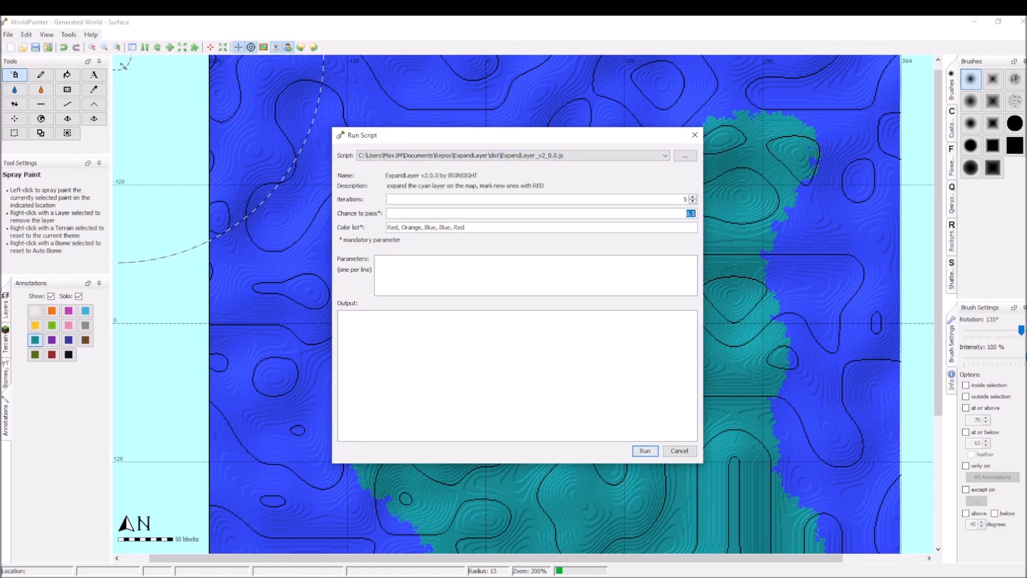
type("1")
key("ctrl+a")
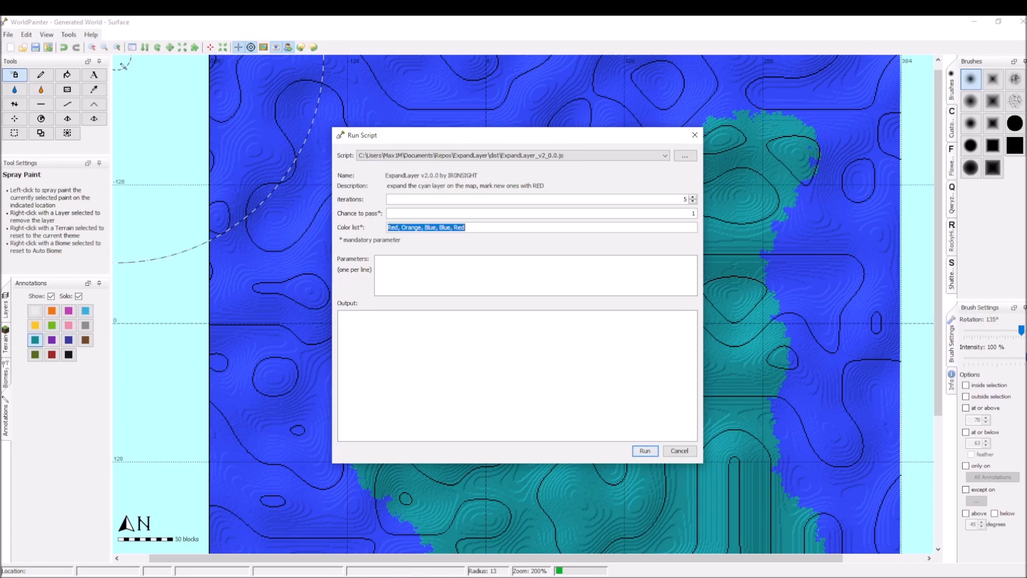
type("Cyan")
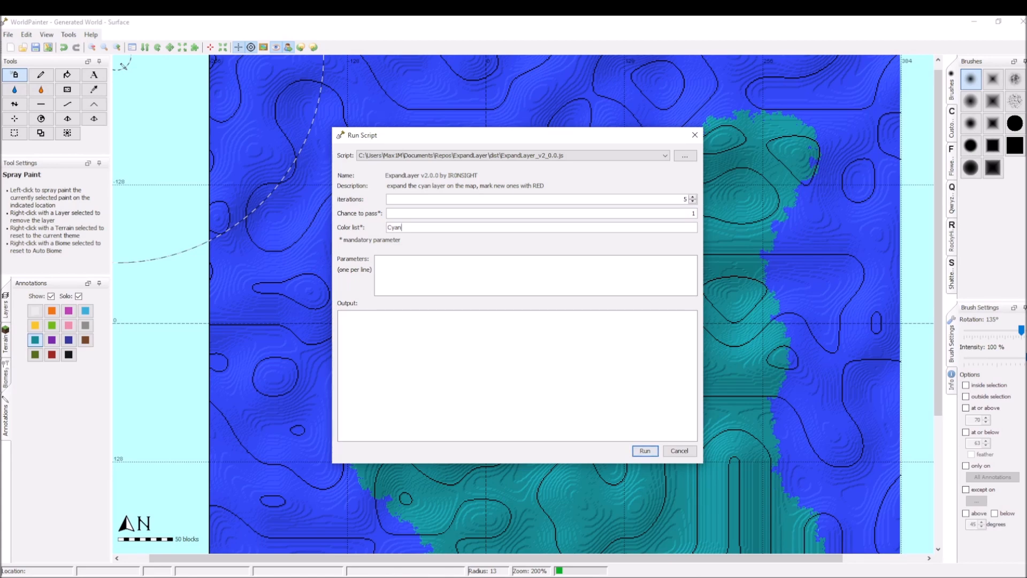
key("Return")
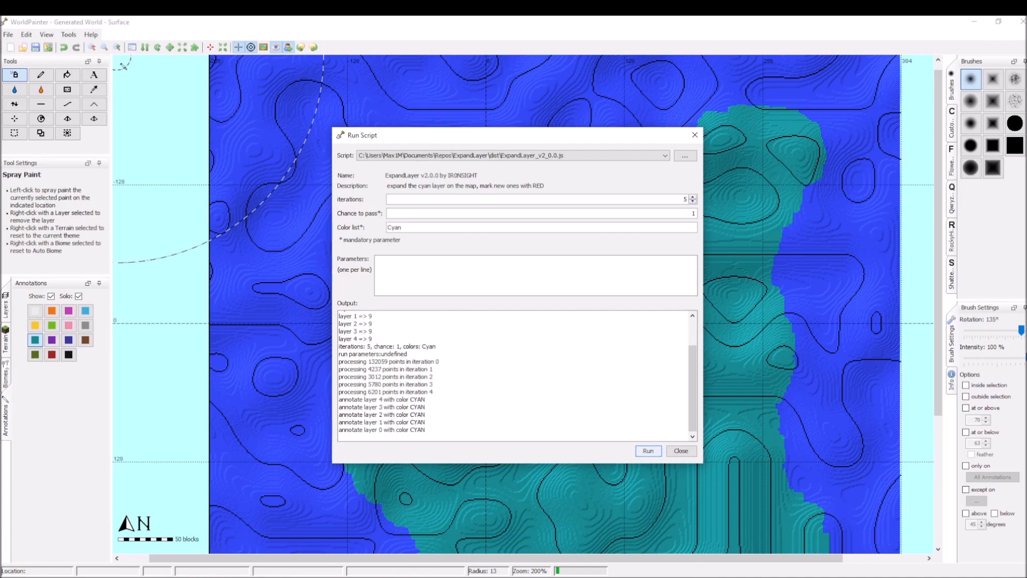
left_click(681, 450)
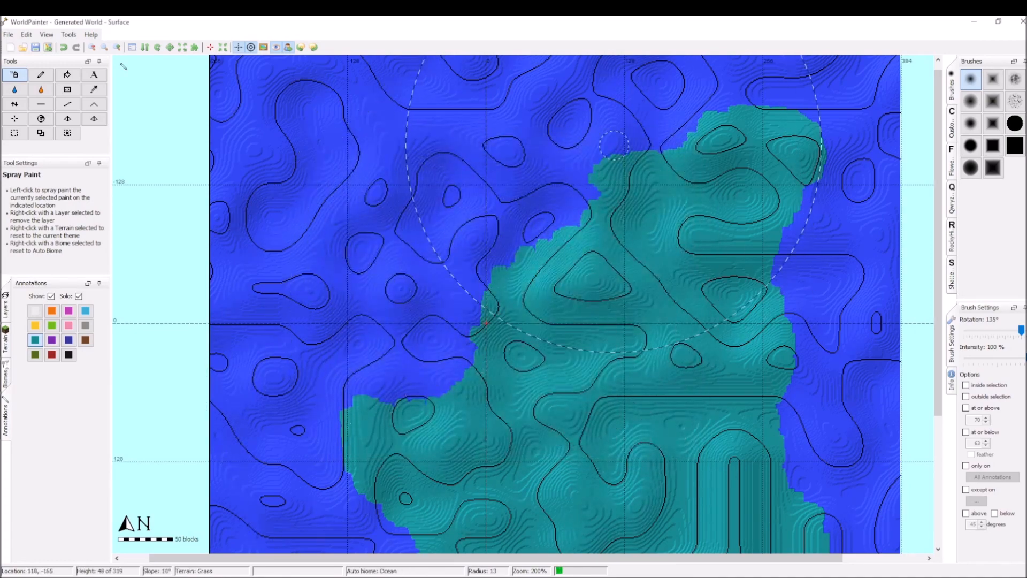
Open the ValleyCraft.js script and set its bottom height to 100 and transition distance to 20
mouse_move(717, 321)
middle_mouse_down()
mouse_move(605, 131)
mouse_move(612, 116)
middle_mouse_up()
middle_click_drag(487, 377, 564, 455)
middle_click_drag(549, 308, 562, 369)
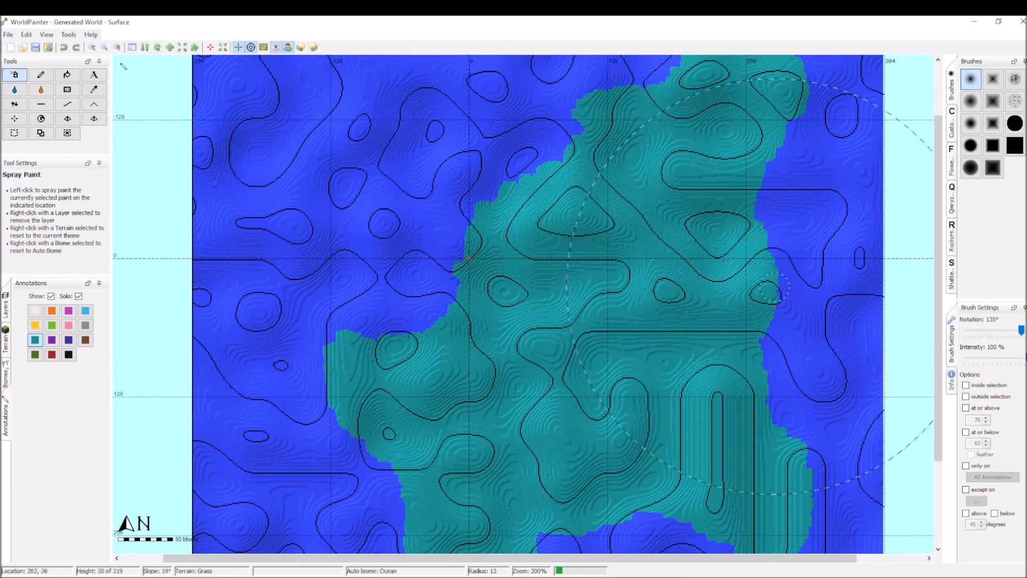
middle_click_drag(483, 463, 425, 428)
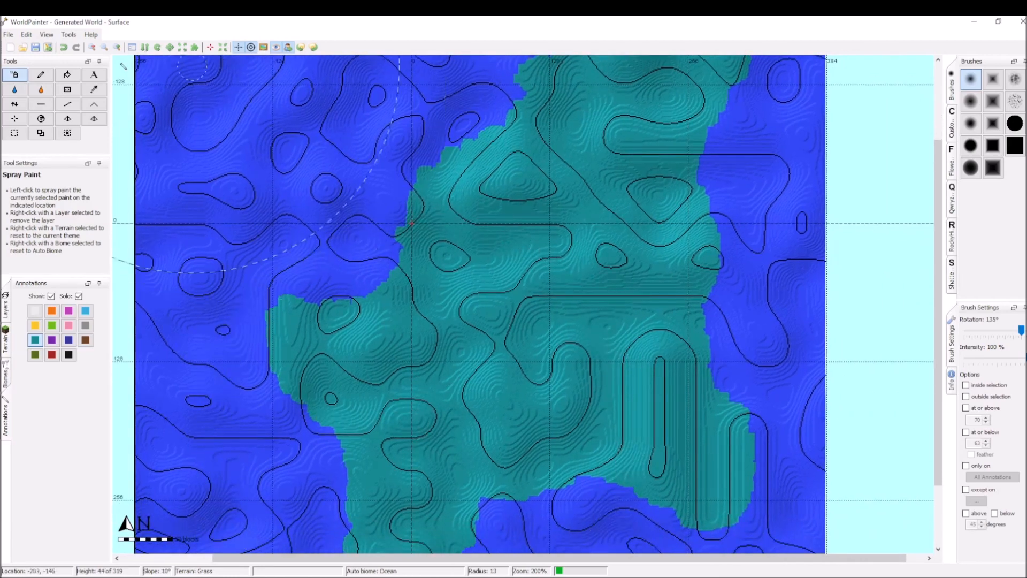
left_click(68, 34)
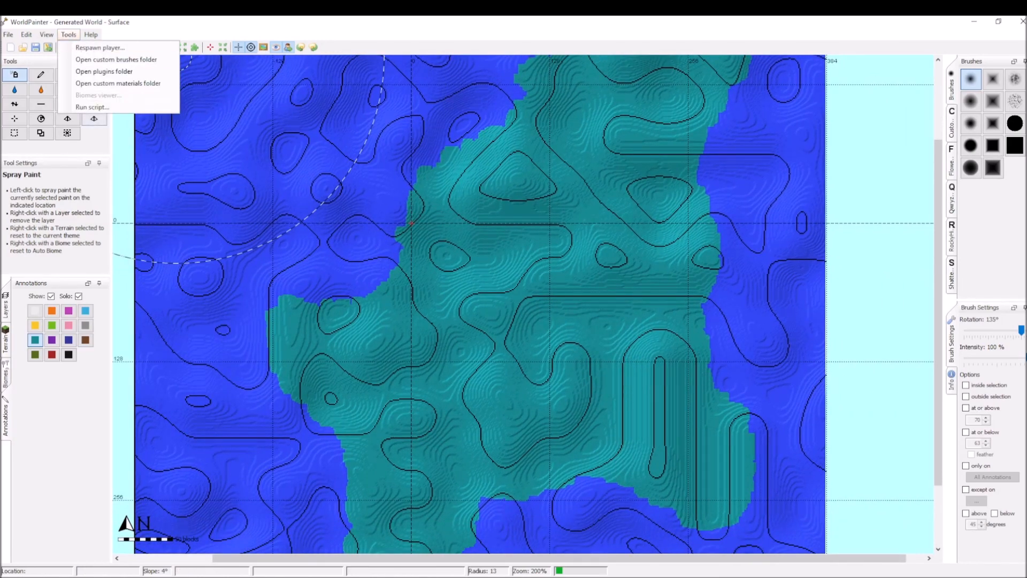
left_click(86, 107)
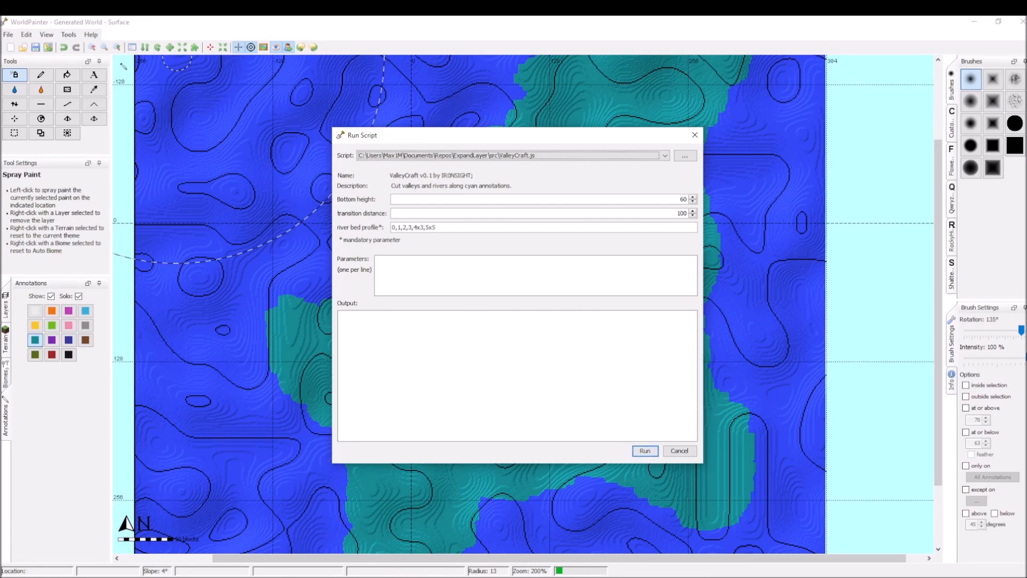
double_click(683, 199)
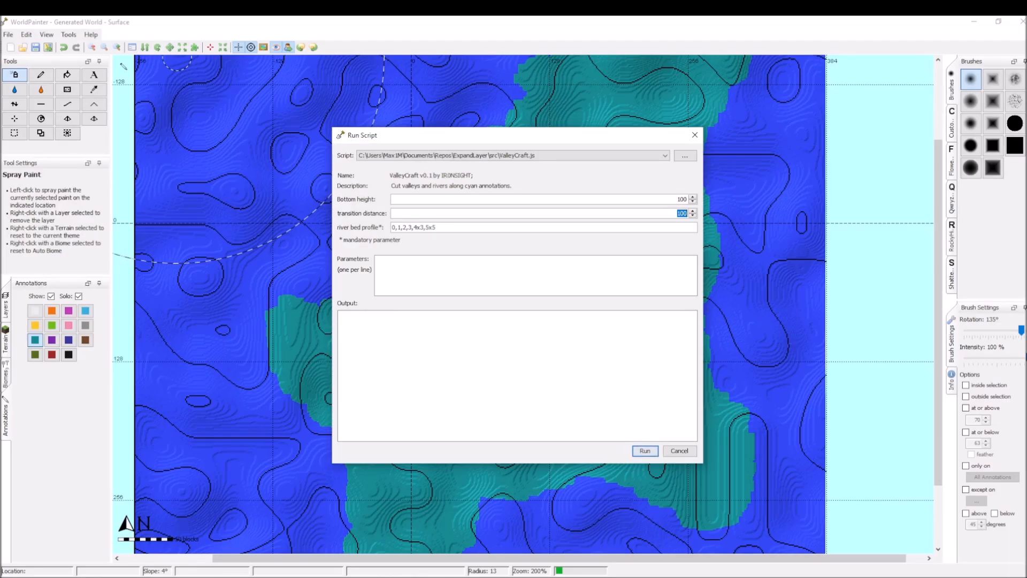
type("20")
key("ctrl+a")
left_click(406, 227)
double_click(682, 199)
Set the river bed profile to "0, -1, -2, -4" and run the ValleyCraft script
left_click(393, 227)
type(",")
key("Delete")
key("Delete")
key("Delete")
key("Delete")
key("Delete")
key("Delete")
key("Delete")
key("Delete")
key("Delete")
key("Delete")
key("Delete")
key("Delete")
key("Delete")
key("Delete")
type(",")
type("-2, -5")
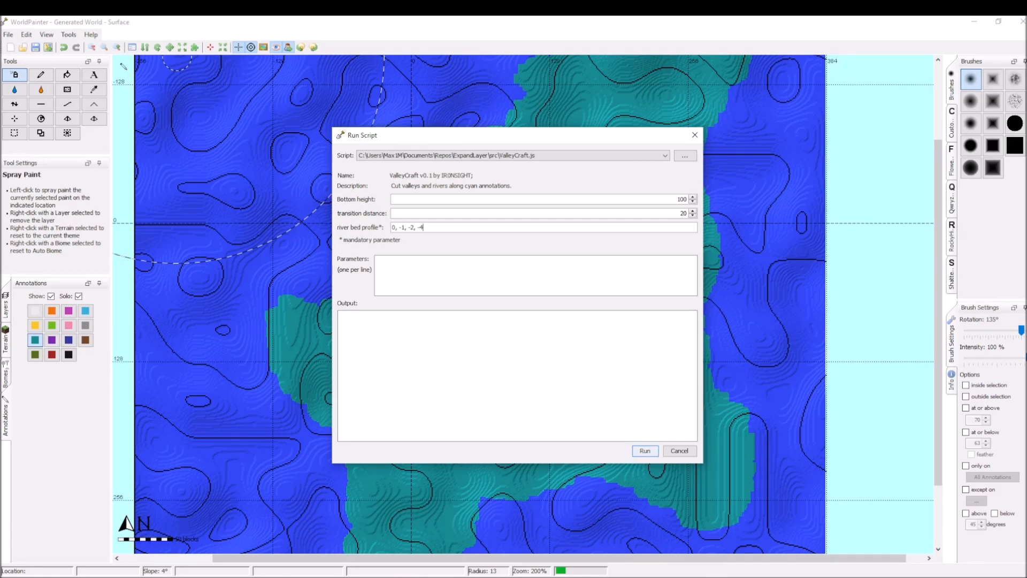
key("Return")
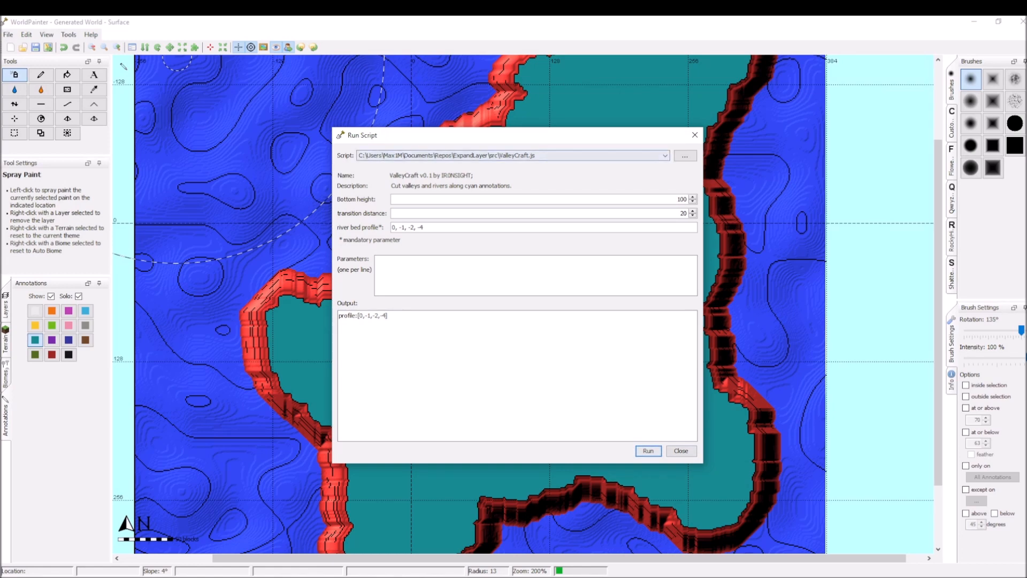
left_click(681, 451)
Examine the reshaped terrain's edges and slopes in the 3D view and close up on the map's northwest border
mouse_move(662, 395)
middle_mouse_down()
mouse_move(711, 390)
mouse_move(723, 422)
middle_mouse_up()
key("ctrl+3")
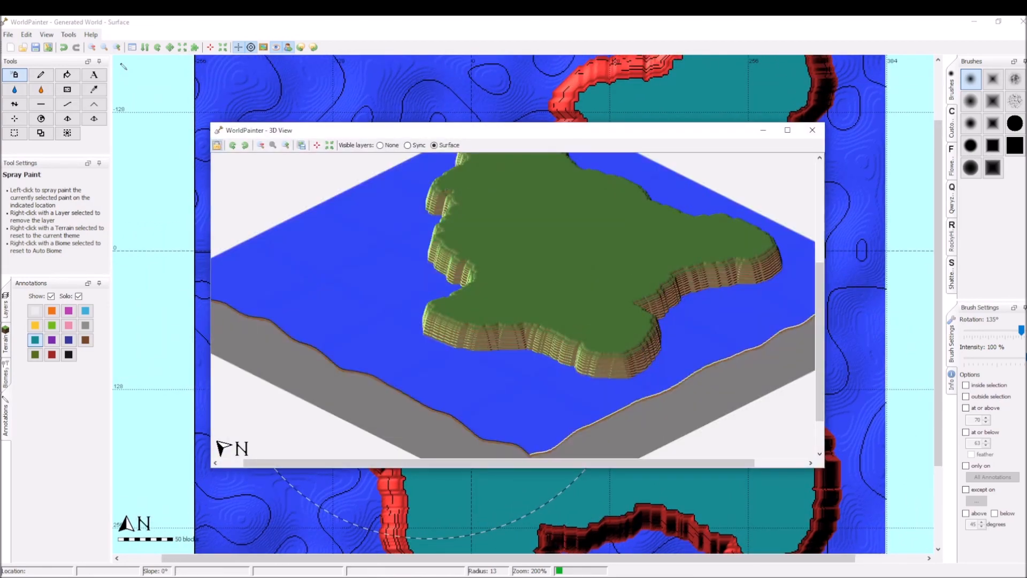
middle_click_drag(586, 261, 527, 260)
scroll(527, 260, "up", 2)
middle_click_drag(711, 299, 352, 284)
middle_click_drag(711, 240, 283, 398)
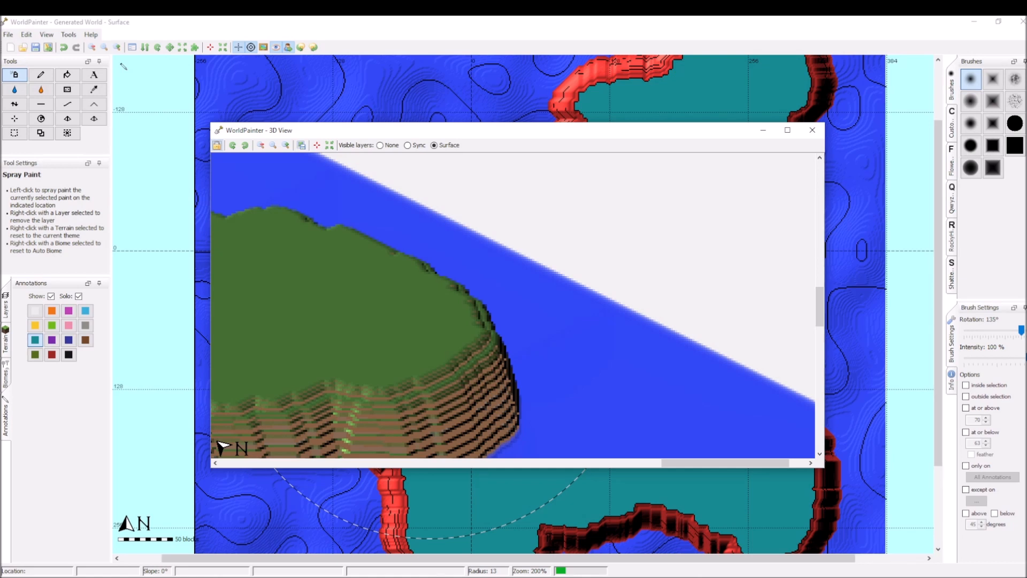
middle_click_drag(385, 385, 467, 301)
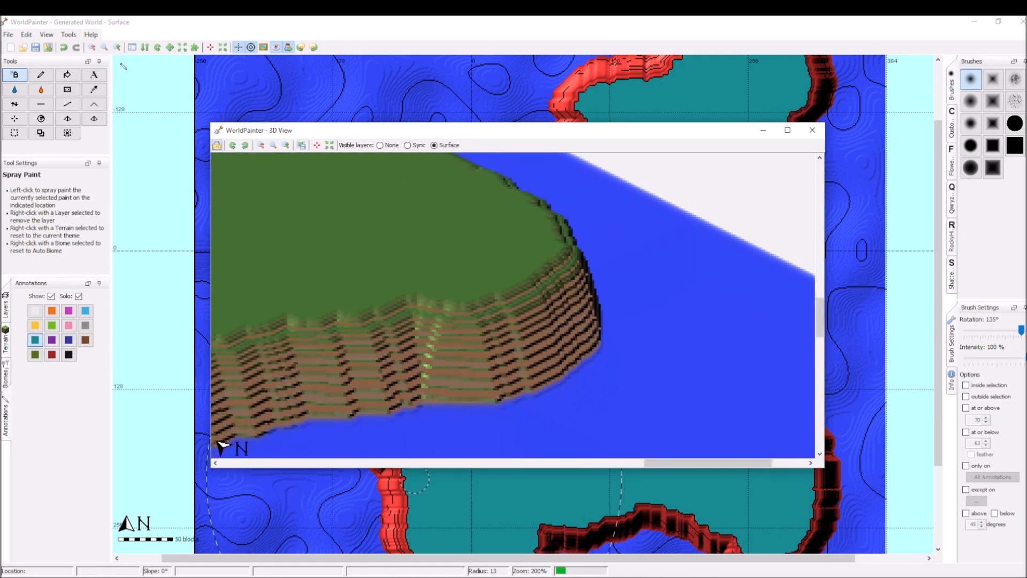
left_click(812, 130)
middle_click_drag(644, 211, 653, 343)
scroll(560, 181, "up", 1, "ctrl")
middle_click_drag(555, 179, 473, 310)
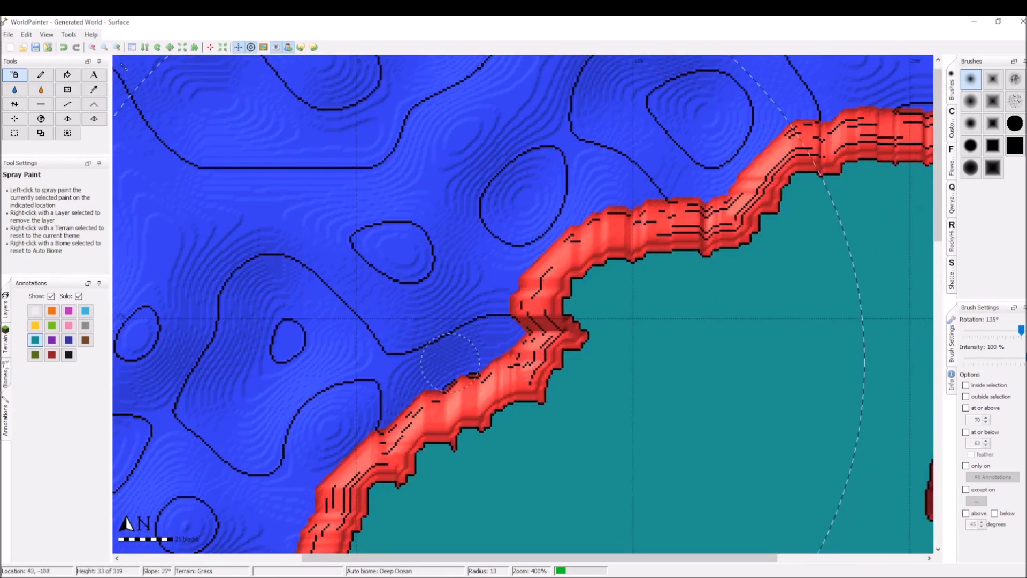
Undo the ValleyCraft run's changes to the terrain around the cyan area
middle_click_drag(443, 275, 150, 324)
middle_click_drag(601, 321, 584, 348)
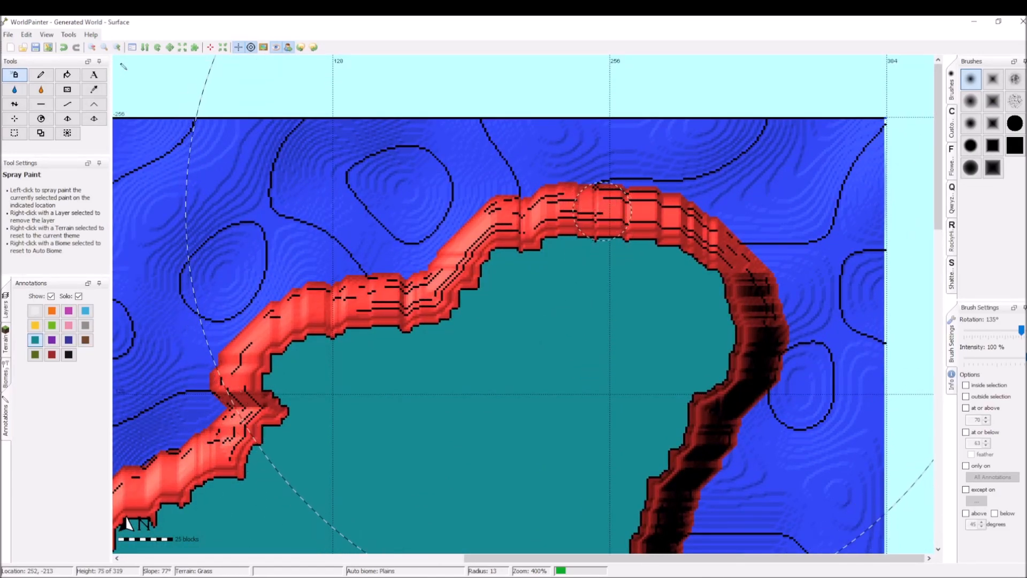
scroll(603, 217, "up", 4)
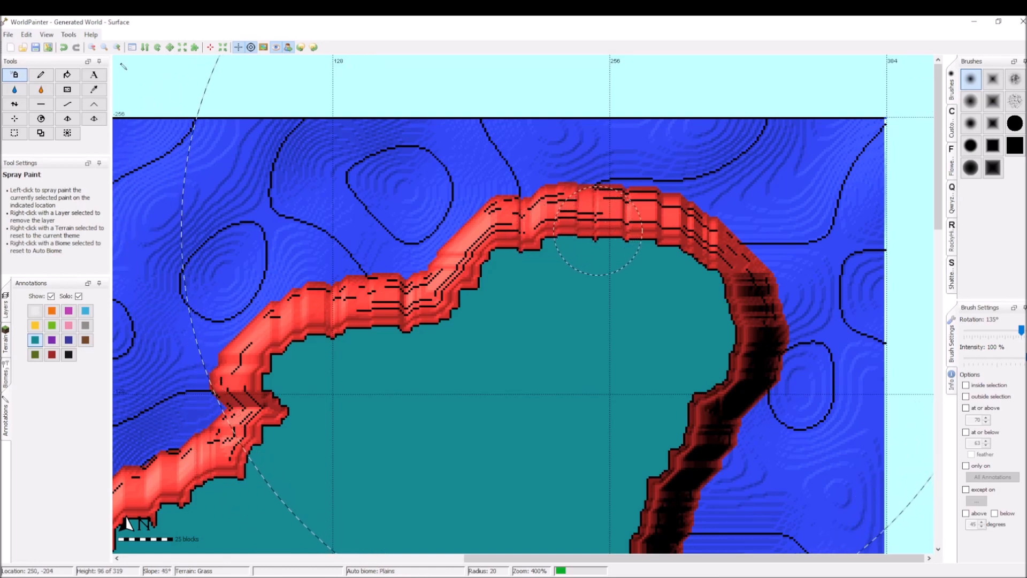
scroll(472, 502, "up", 2)
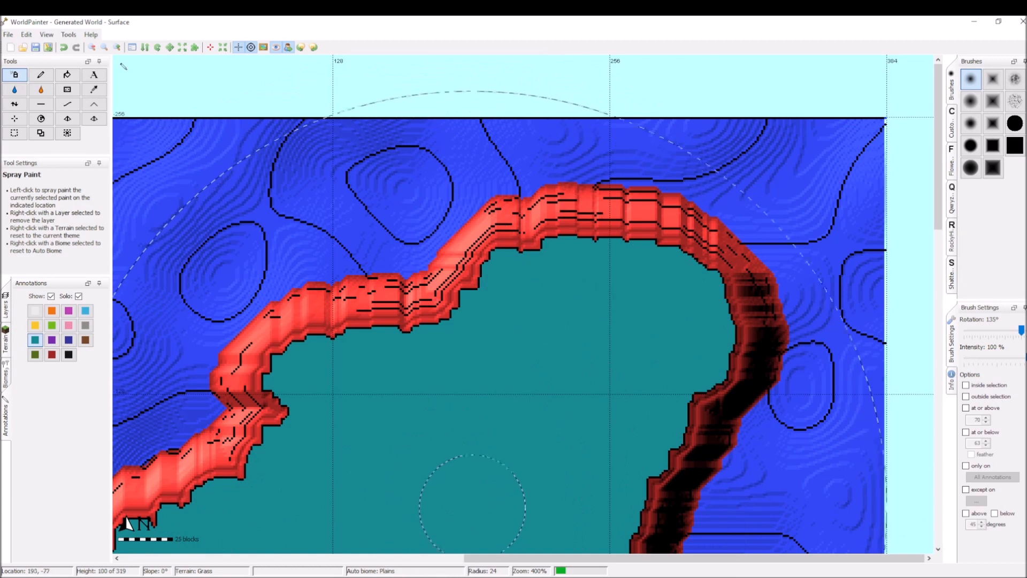
scroll(632, 220, "down", 3)
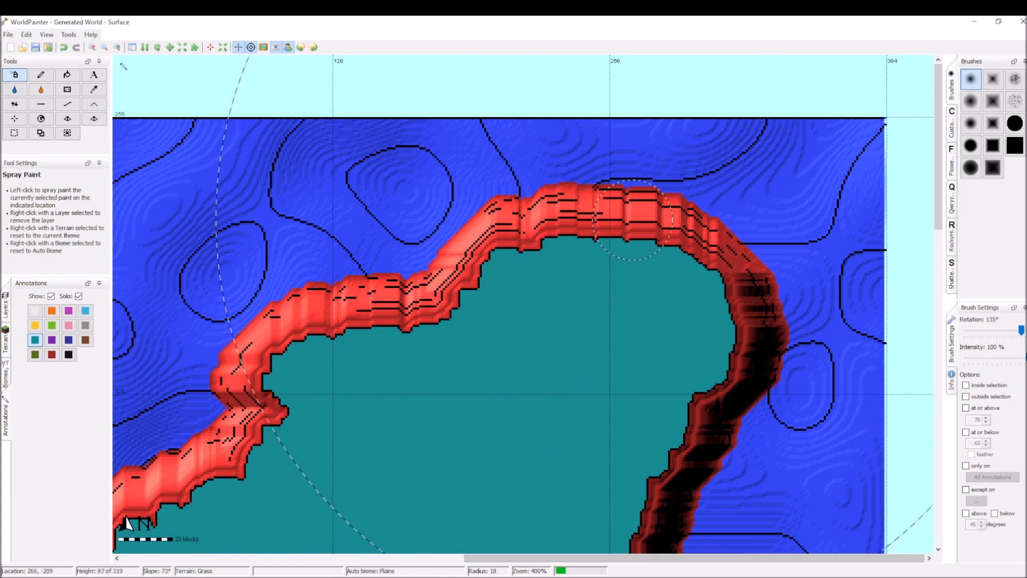
scroll(629, 227, "up", 1)
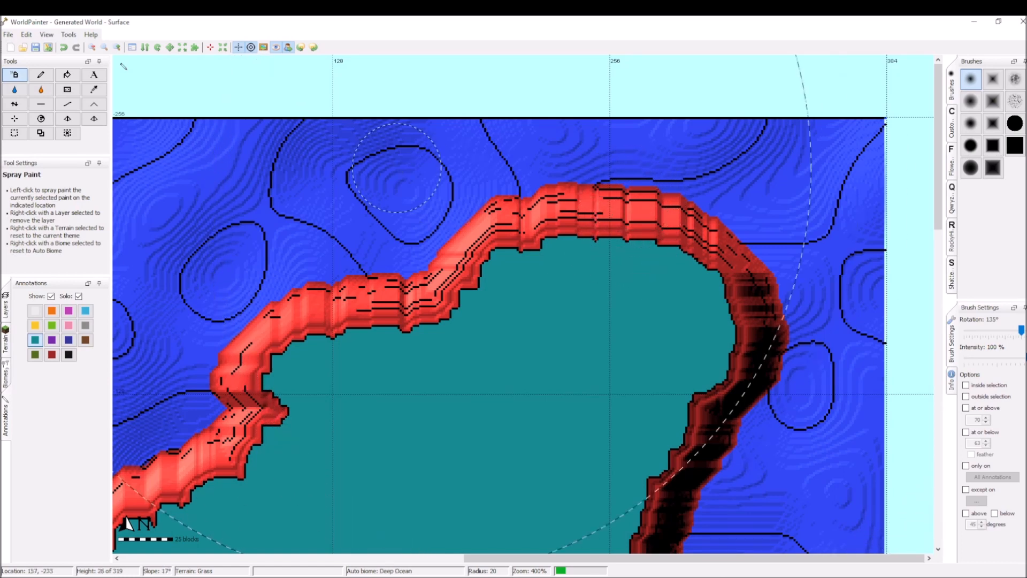
key("ctrl+z")
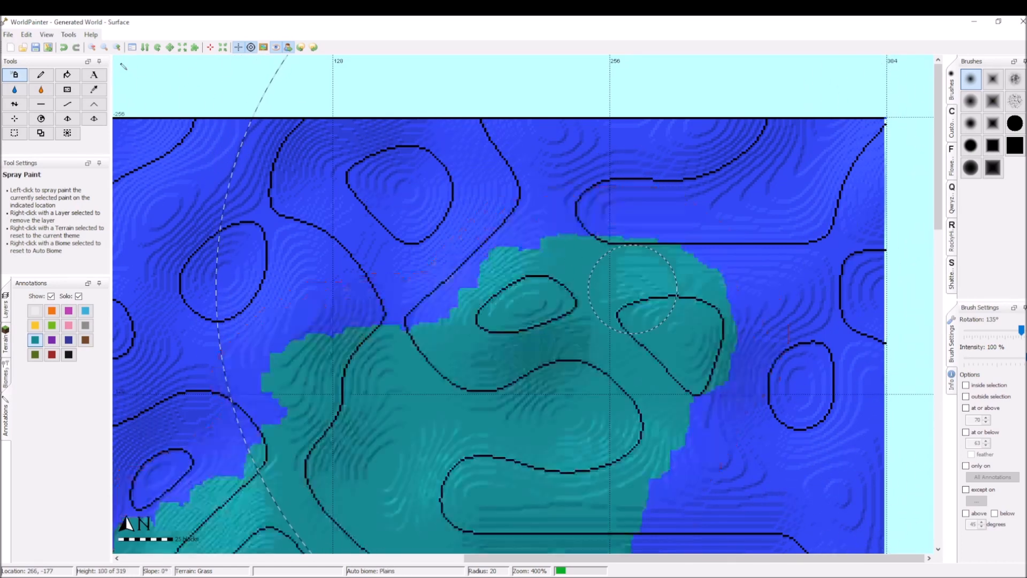
Open the ValleyCraft.js script and set its bottom height to 100, transition distance to 0 and river bed profile to 0
left_click(68, 35)
left_click(92, 107)
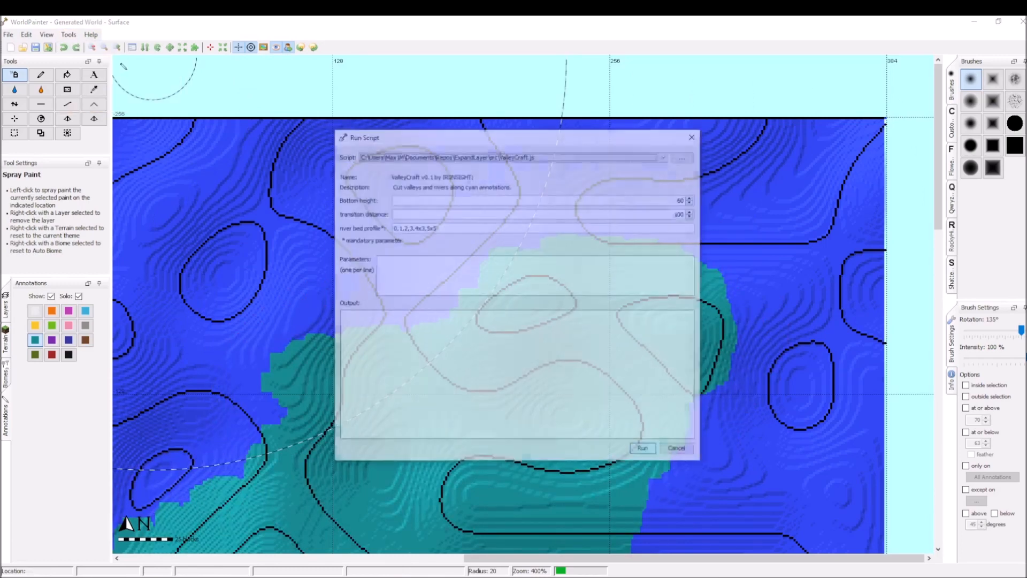
double_click(683, 199)
type("100")
left_click(677, 214)
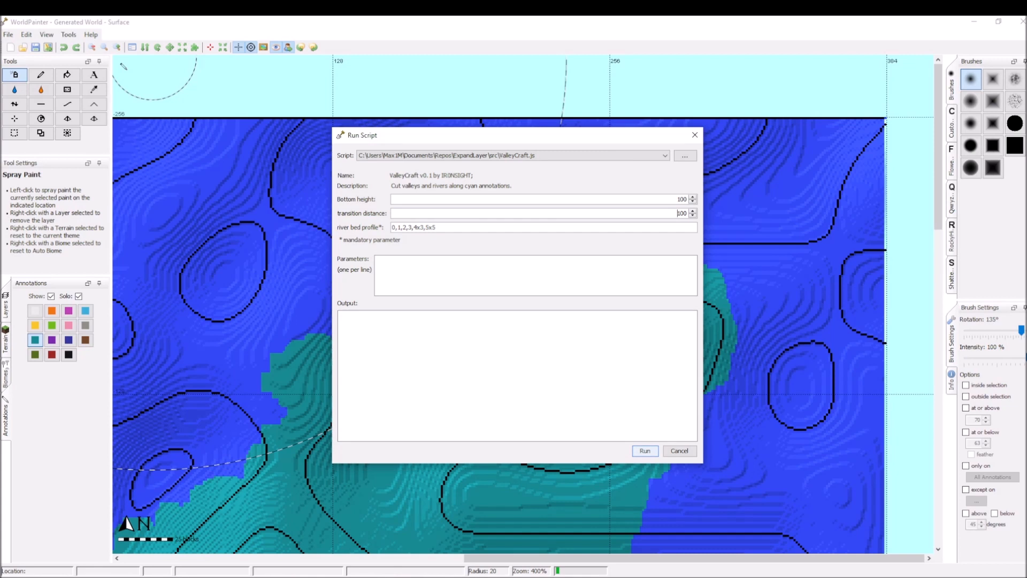
double_click(678, 214)
type("0")
triple_click(620, 228)
type("0")
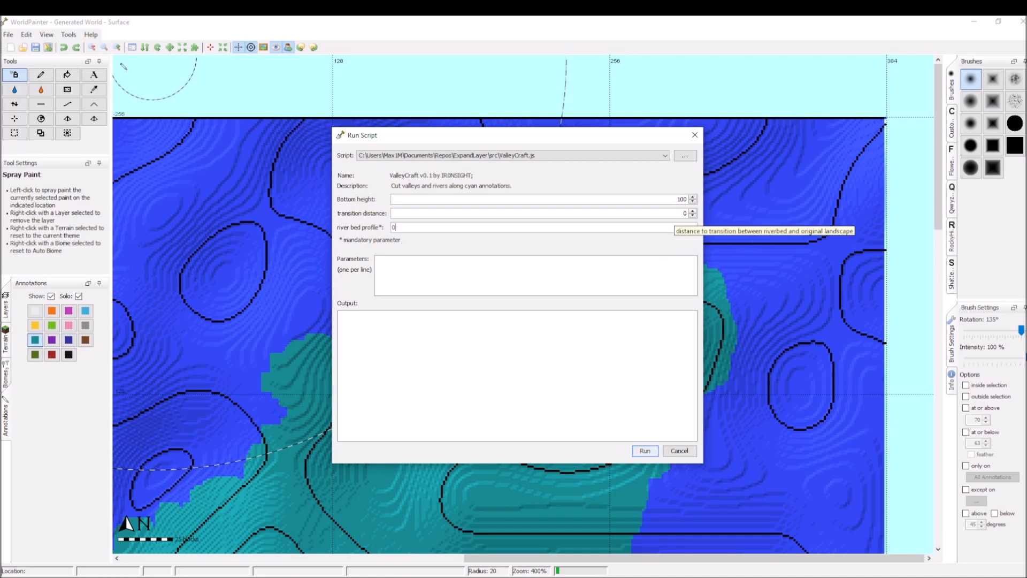
Change the transition distance to 20 and run the ValleyCraft script with river bed profile 0
double_click(685, 213)
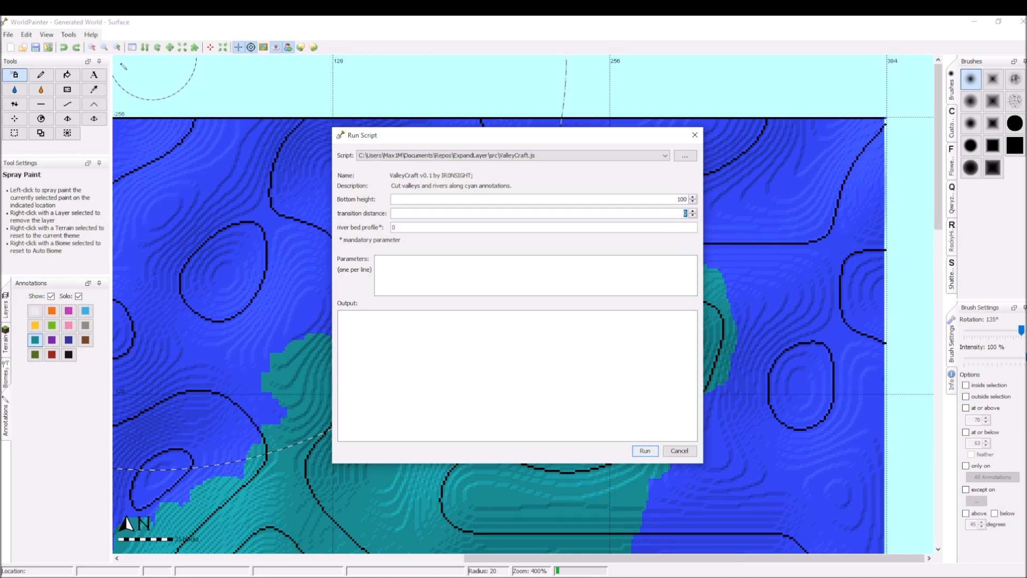
left_click(392, 227)
key("Delete")
double_click(686, 213)
type("2")
type("0,")
key("BackSpace")
key("Return")
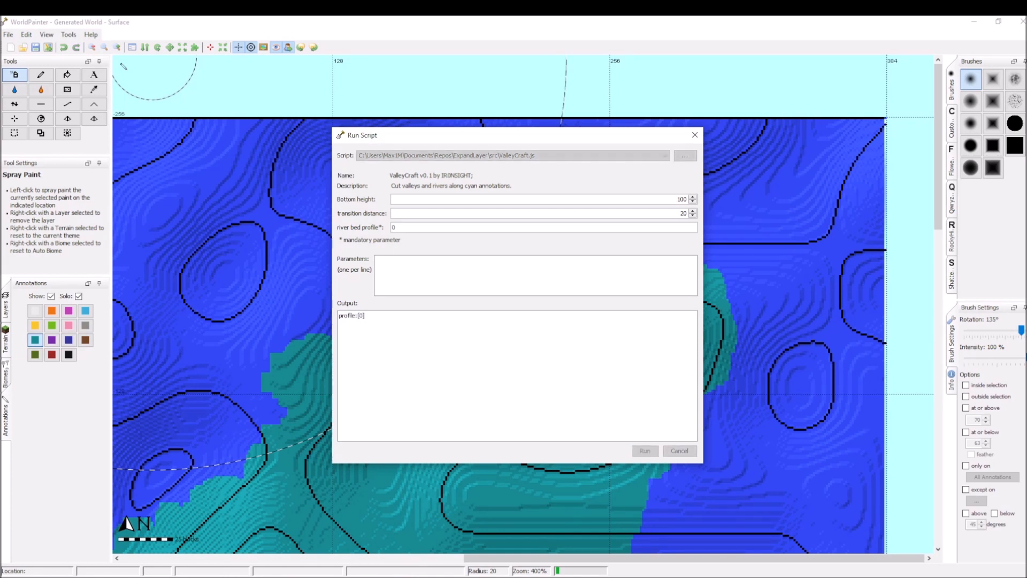
left_click(679, 451)
Inspect the slopes along the raised cyan area's edge in the 3D view
middle_click_drag(551, 382, 260, 331)
key("ctrl+alt+3")
scroll(562, 261, "up", 1)
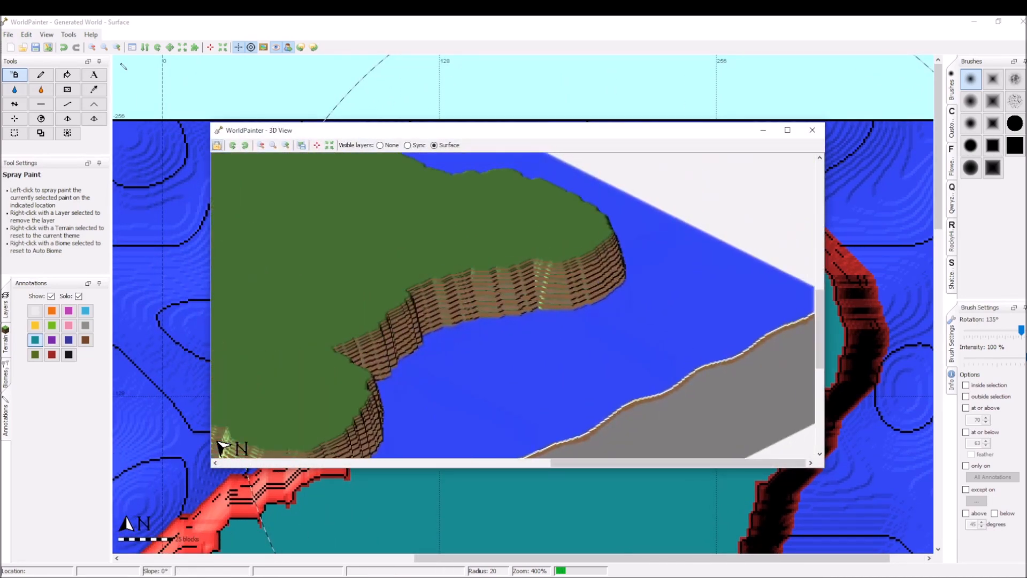
left_click(812, 130)
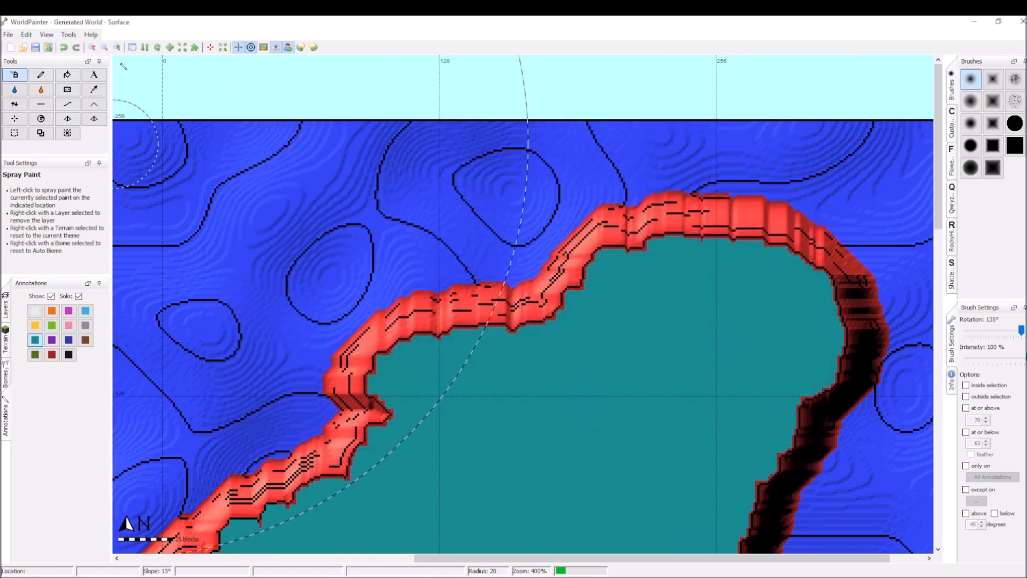
Lower the water surrounding the raised cyan area to about level 41 with the Flood with Water tool
left_click(14, 89)
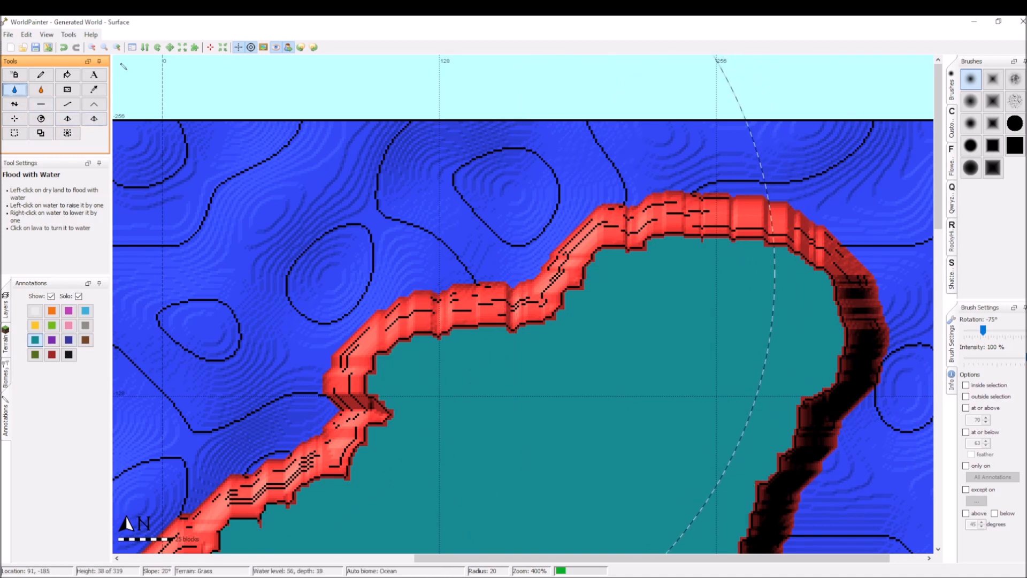
right_click(374, 262)
right_click(374, 263)
right_click(374, 263)
right_click(375, 263)
right_click(374, 263)
right_click(375, 262)
right_click(374, 263)
right_click(374, 263)
right_click(374, 262)
right_click(375, 263)
right_click(374, 263)
right_click(375, 262)
right_click(355, 263)
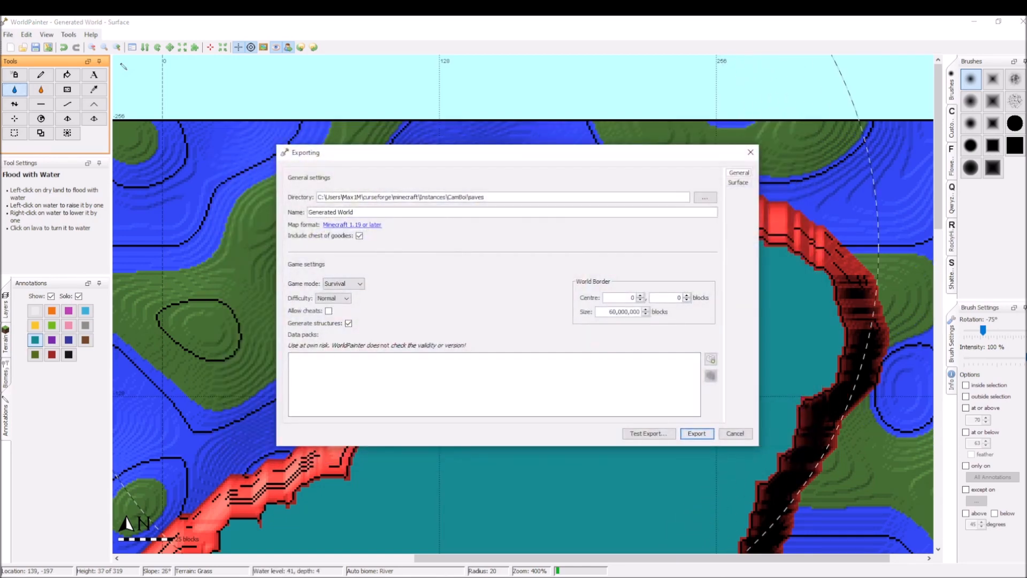
left_click(697, 434)
Examine the exposed cliff slopes and their transition into the lowered water in the 3D view
scroll(512, 305, "up", 5)
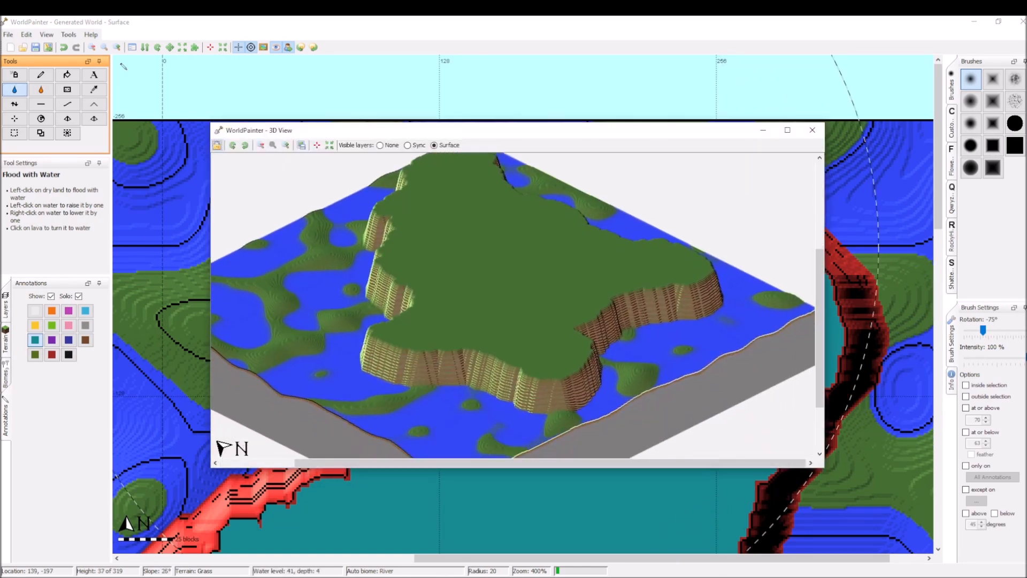
scroll(512, 305, "up", 4)
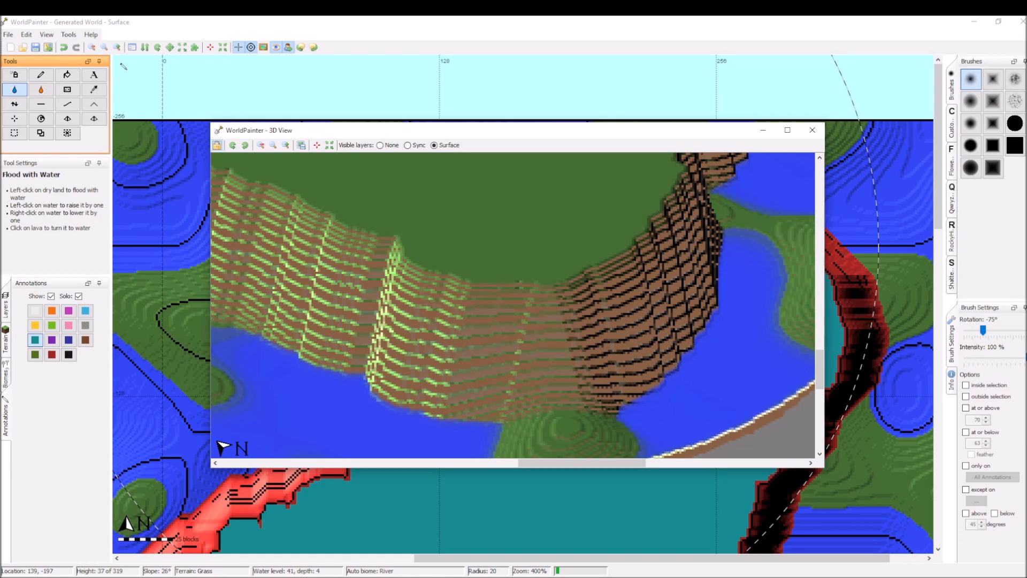
key("Down")
key("Down")
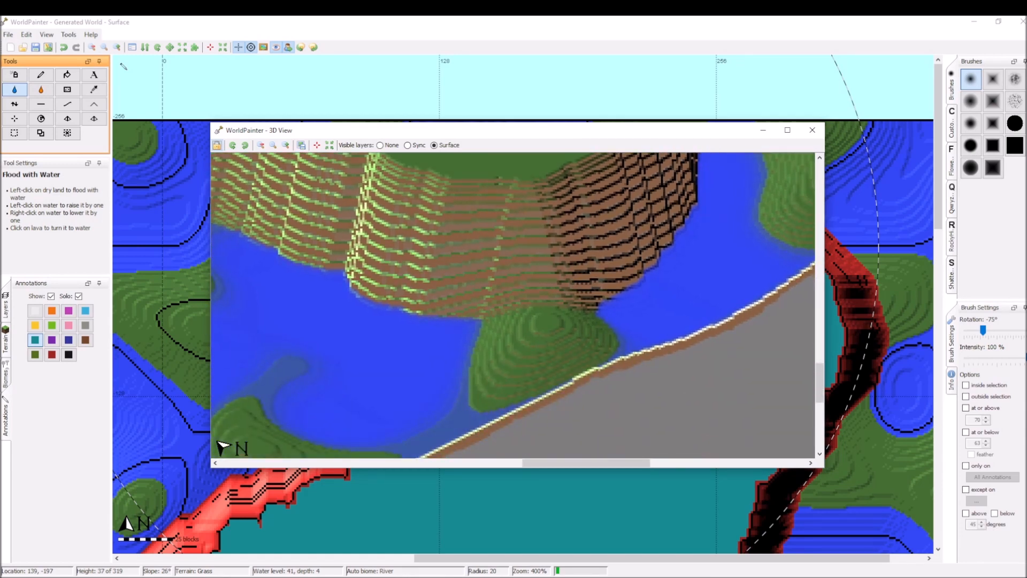
key("Up")
key("Left")
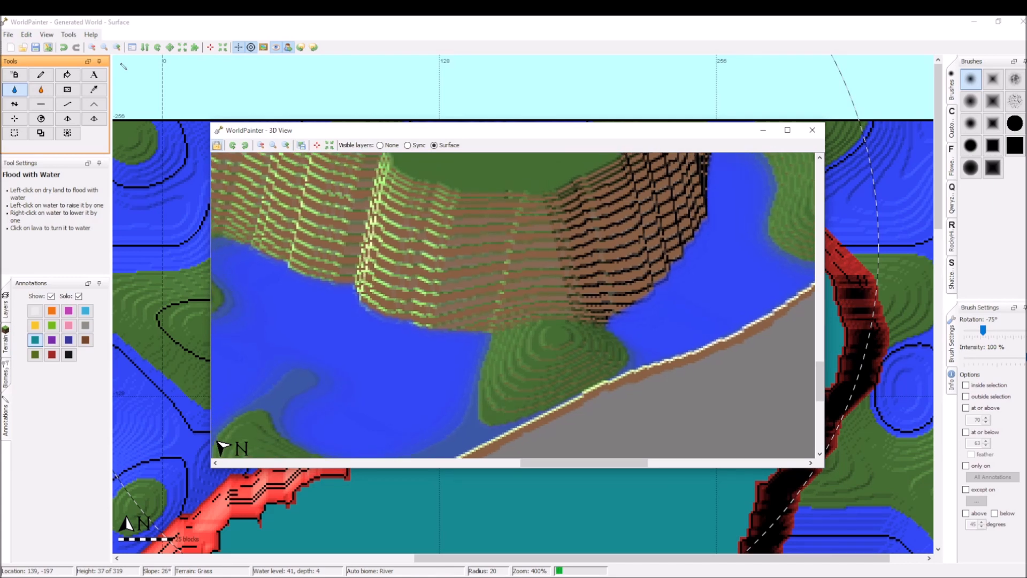
key("Up")
key("Up")
key("Up")
key("Up")
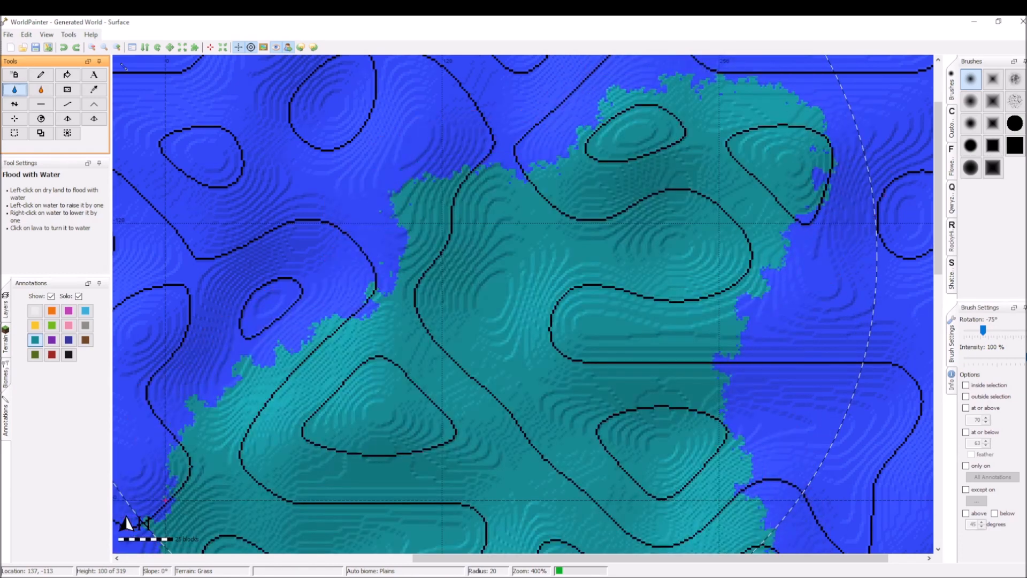
Open the ValleyCraft.js script and set its bottom height to 100 and transition distance to 10
left_click(68, 34)
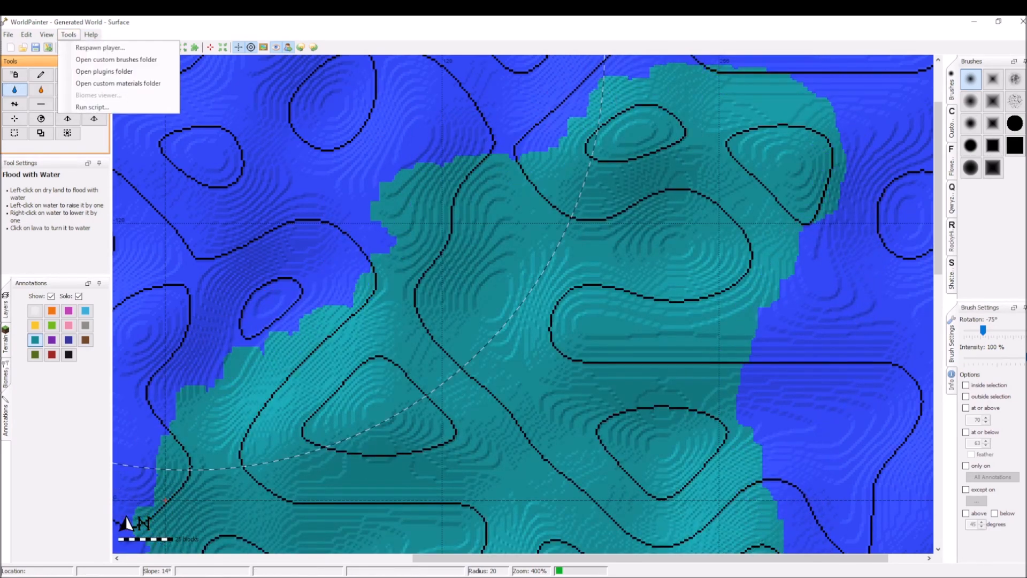
left_click(92, 107)
key("Tab")
key("Tab")
type("100")
key("Tab")
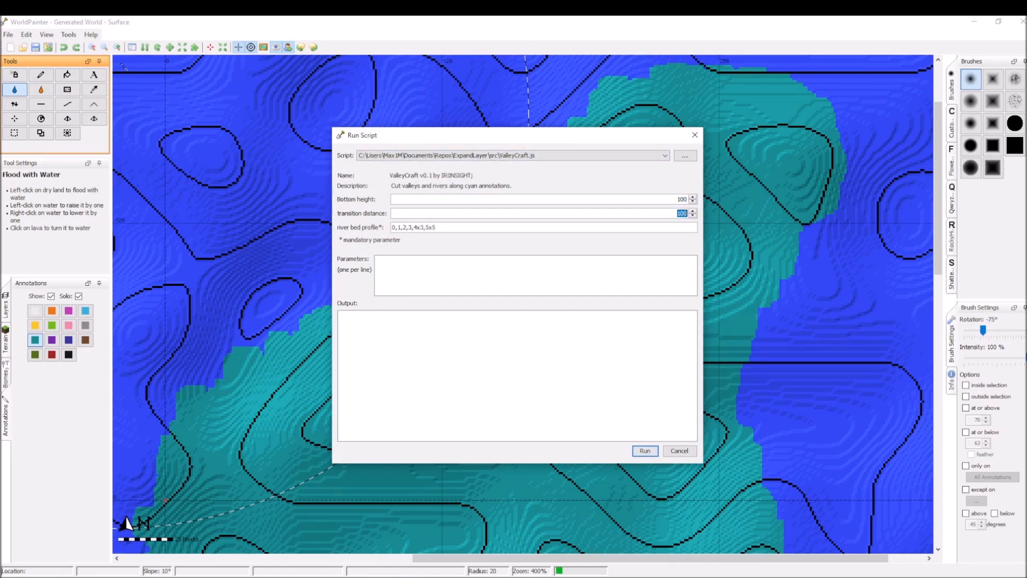
type("10")
Set the river bed profile to "0,-1,-2,-4" and run the ValleyCraft script
key("Tab")
type("0,-1,-2")
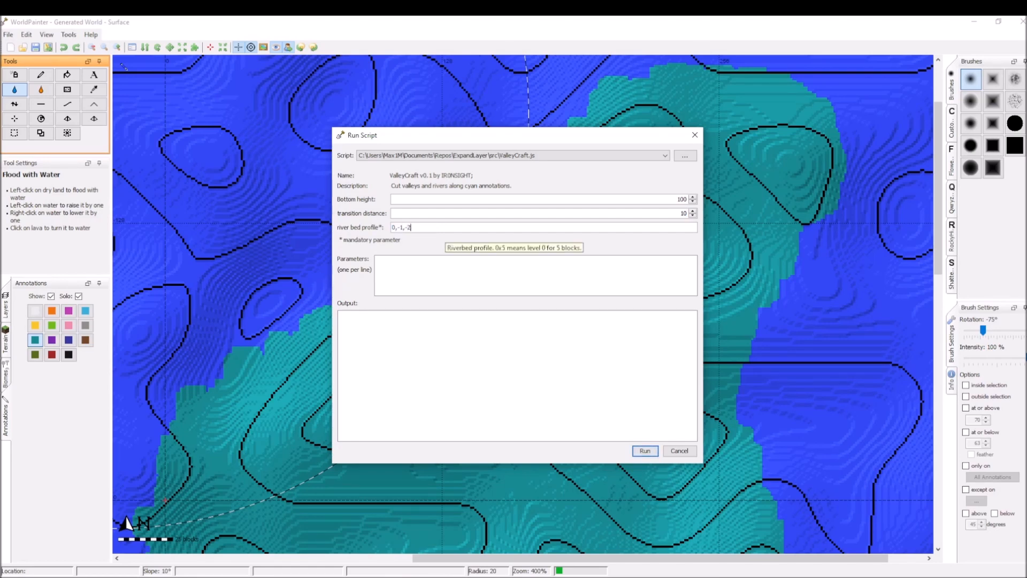
type(",-4")
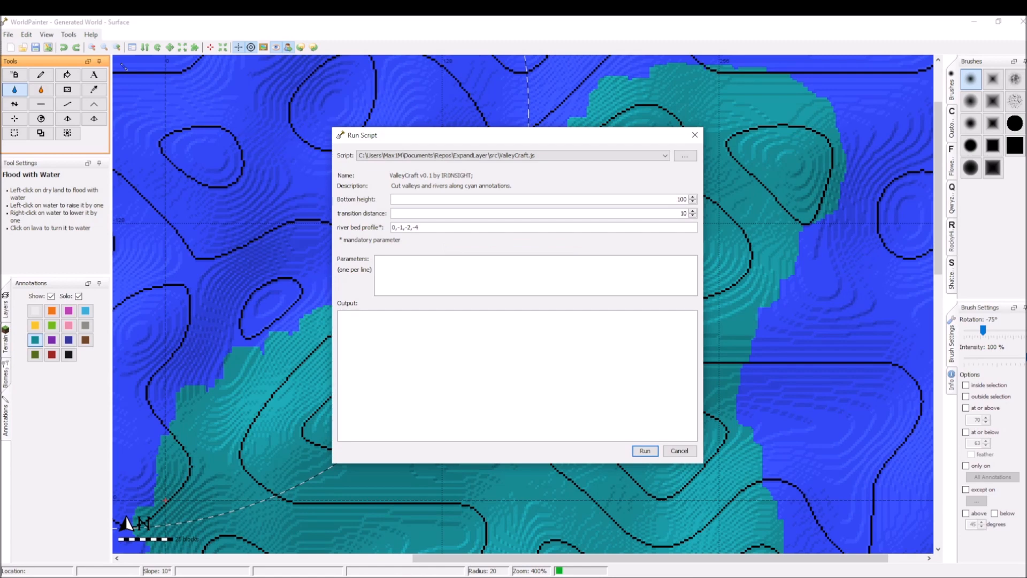
key("Return")
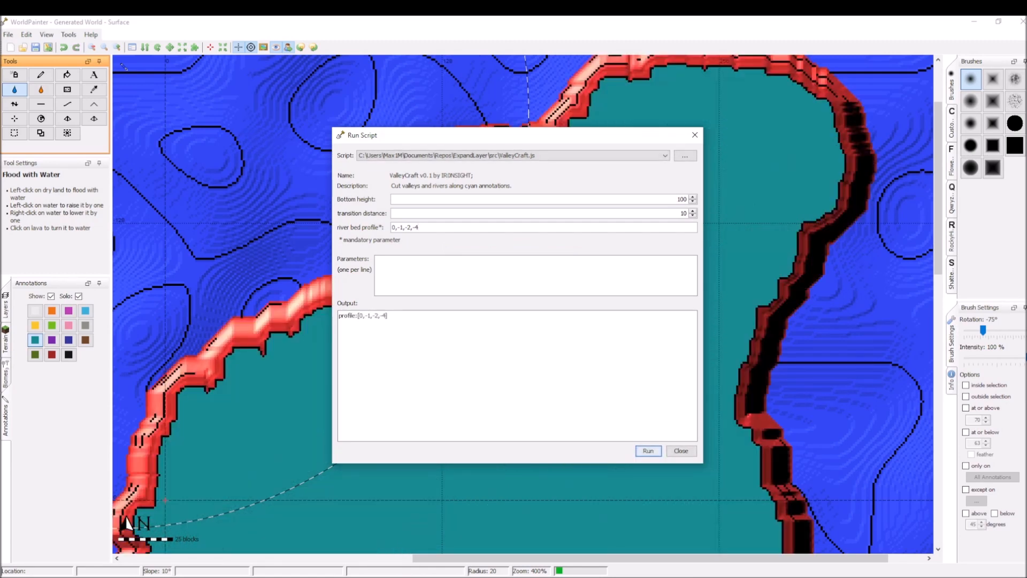
left_click(679, 450)
Inspect the steeper coastline produced by the 10-block transition in the 3D view
key("ctrl+alt+3")
middle_click_drag(678, 448, 606, 419)
scroll(513, 304, "up", 1)
middle_click_drag(513, 305, 736, 341)
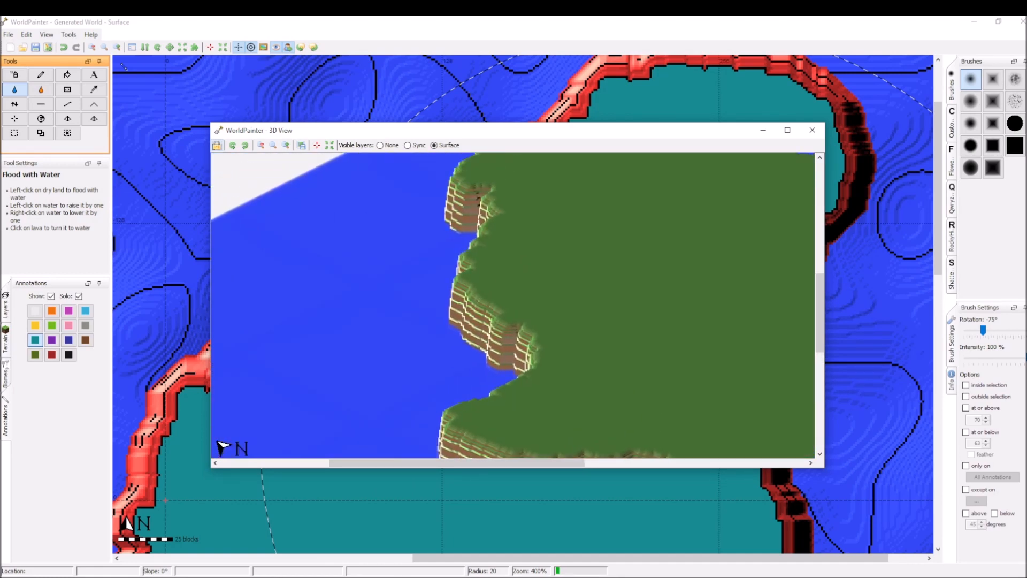
Undo the ValleyCraft run and the earlier ExpandLayer smoothing of the cyan annotation
left_click(812, 130)
middle_click_drag(529, 286, 605, 339)
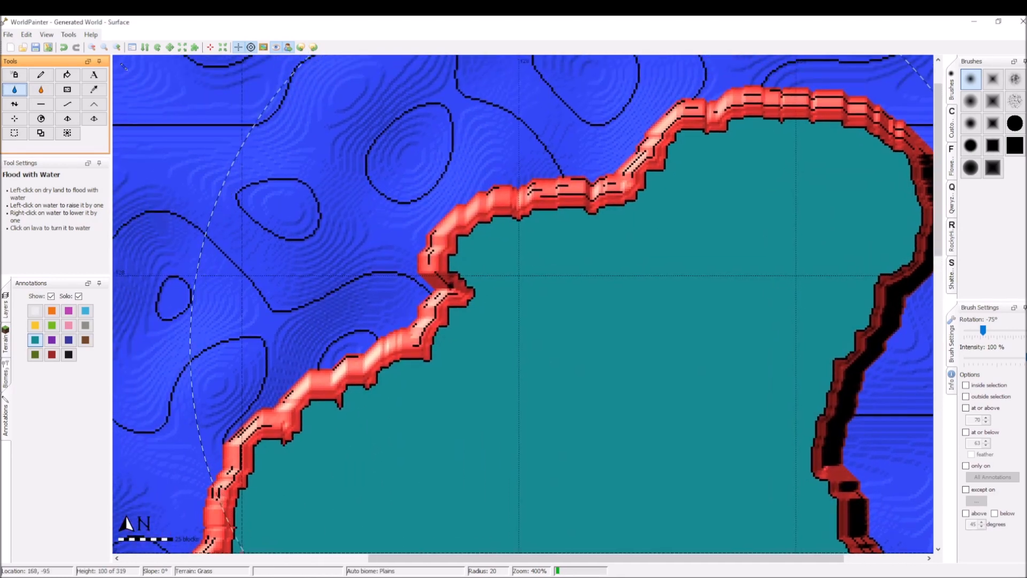
key("ctrl+z")
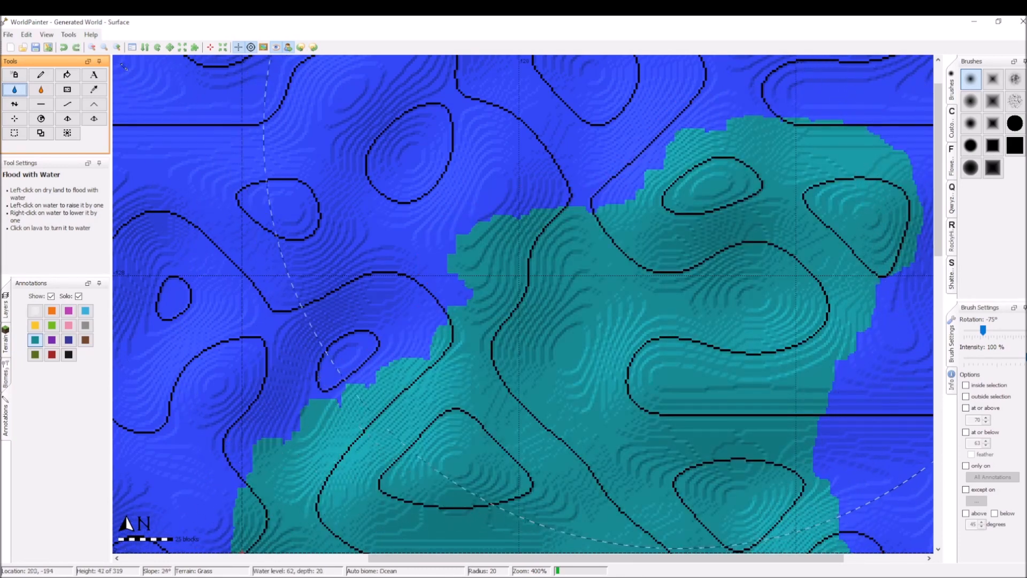
Open the ExpandLayer_v2_0.0.js script and set its iterations to 10 and chance to pass to 0.9
left_click(68, 34)
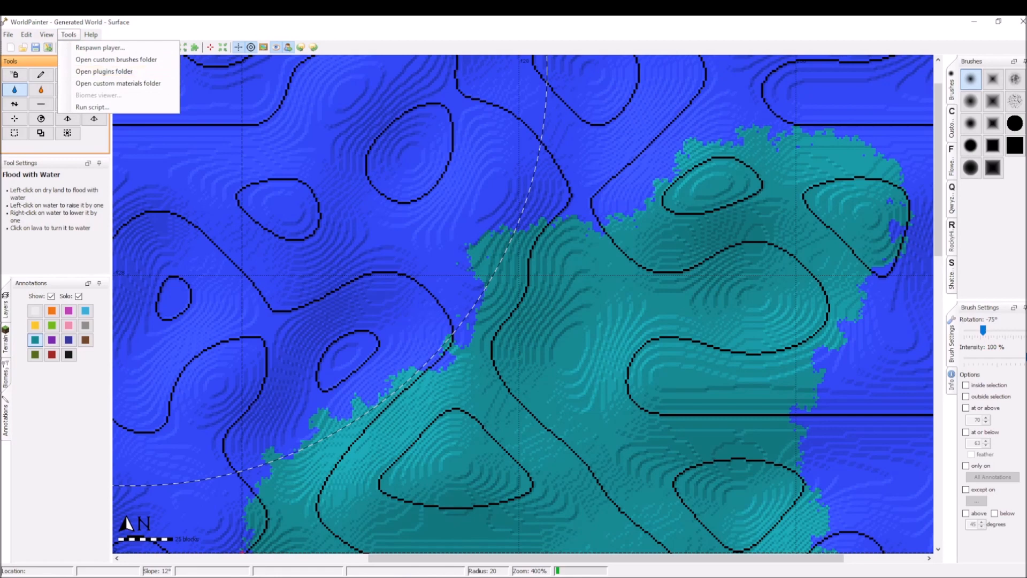
left_click(92, 107)
left_click(512, 156)
left_click(508, 180)
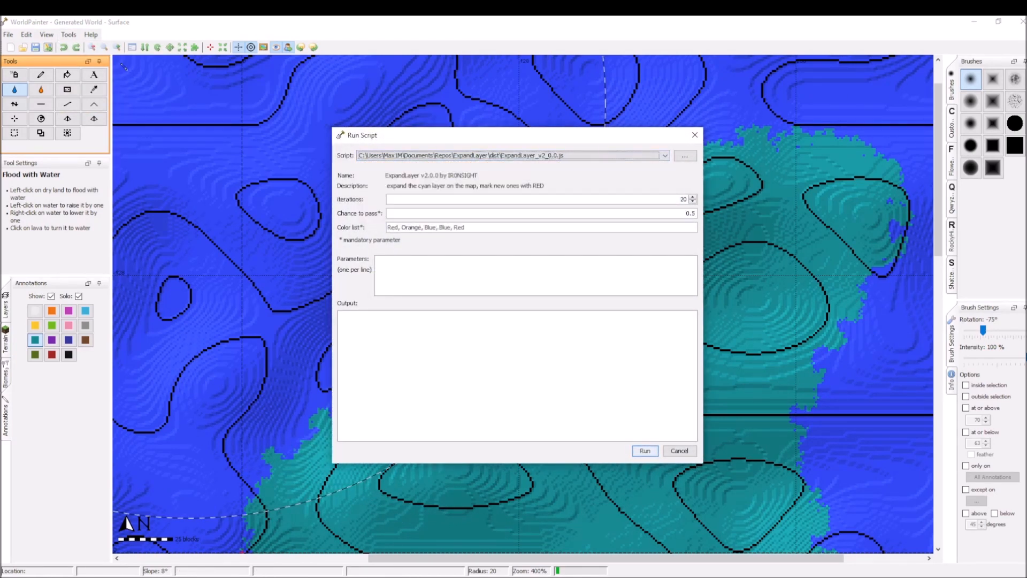
double_click(690, 214)
type("0.9")
double_click(684, 200)
type("10")
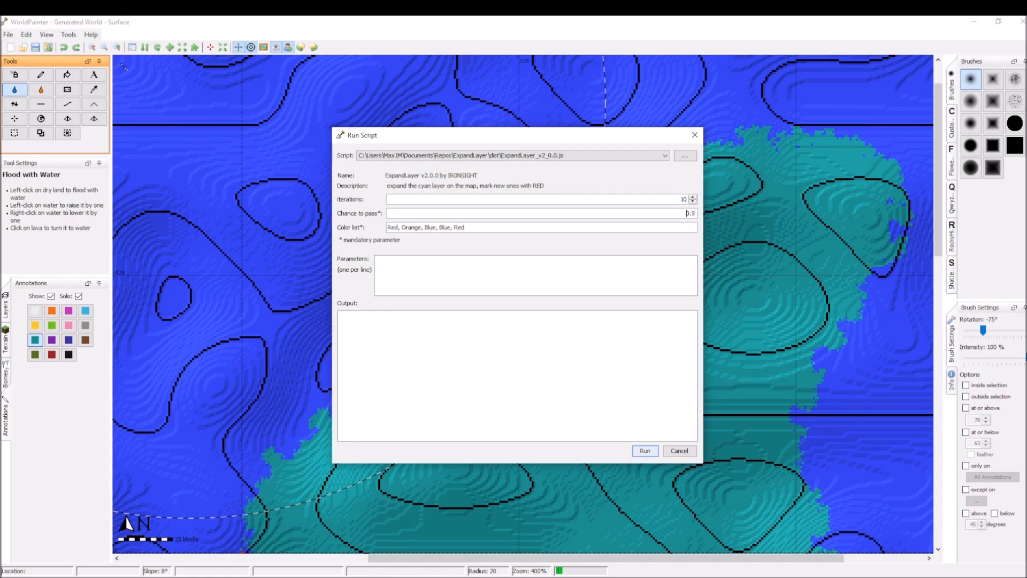
Set the color list to Cyan and run the ExpandLayer script
double_click(691, 213)
key("Tab")
type("Cyan")
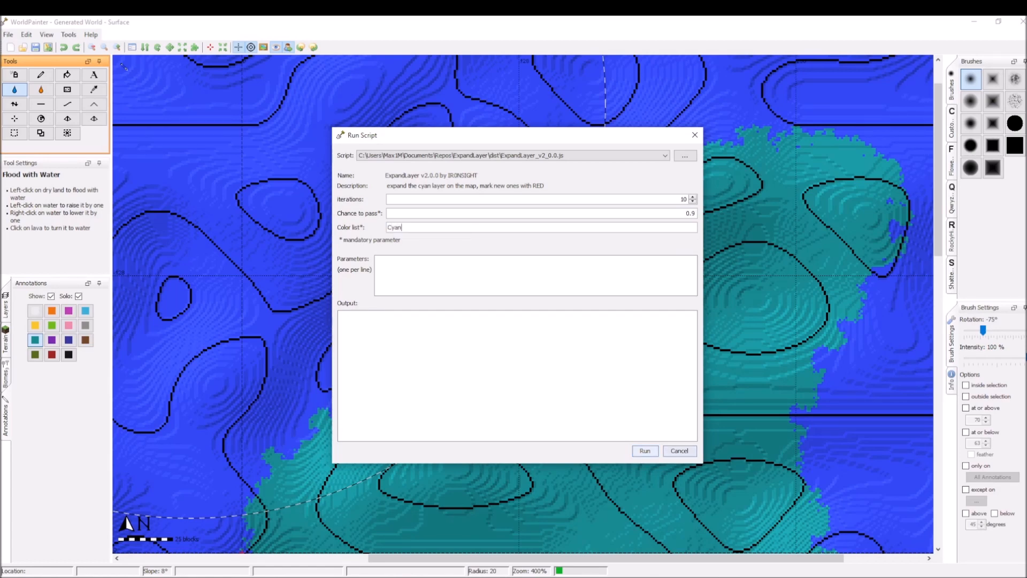
left_click(645, 450)
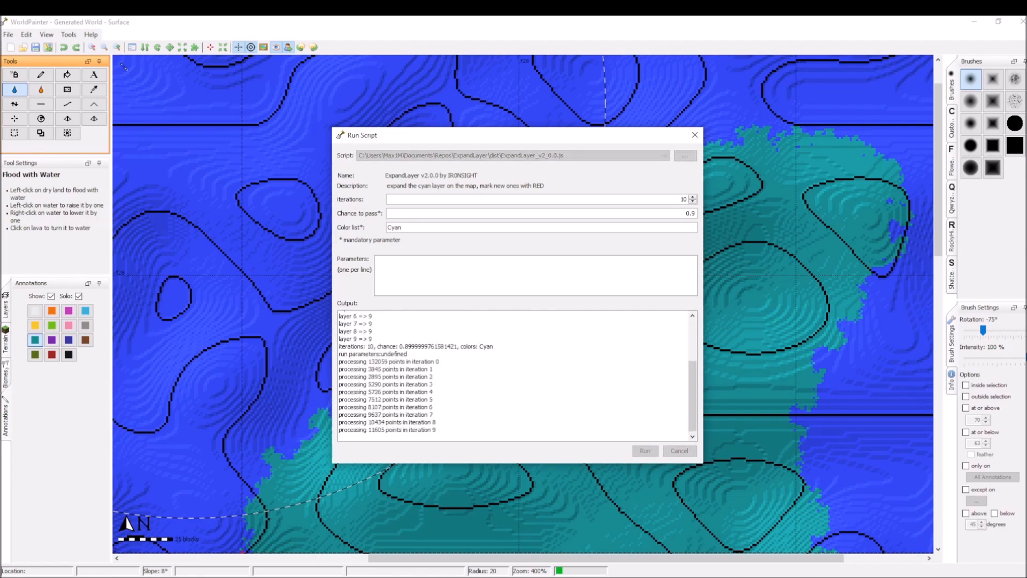
left_click(679, 451)
Undo the last ExpandLayer run and choose the ExpandLayer_v2_0.0.js script for another run
middle_click_drag(707, 427, 454, 417)
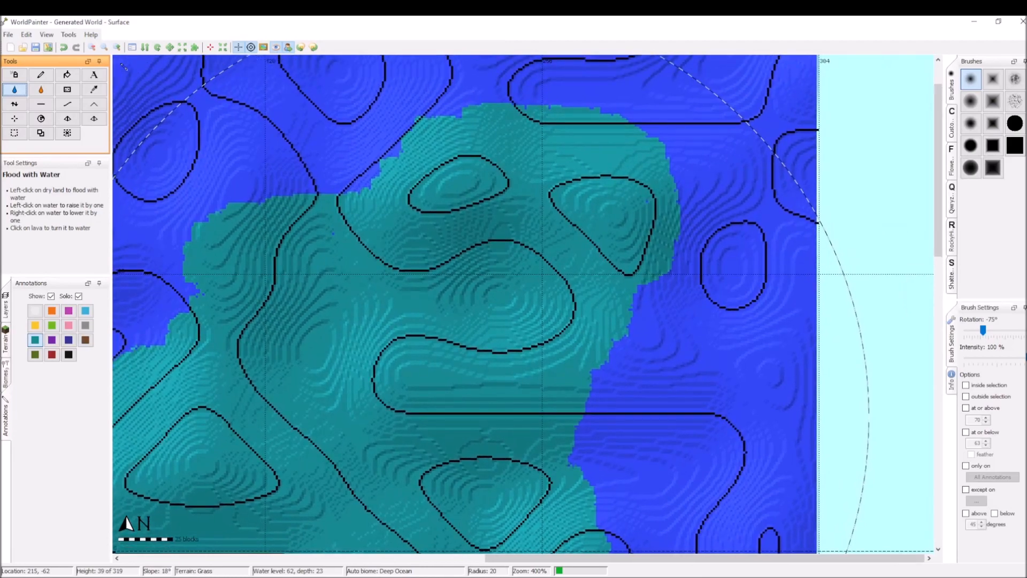
key("ctrl+z")
left_click(68, 34)
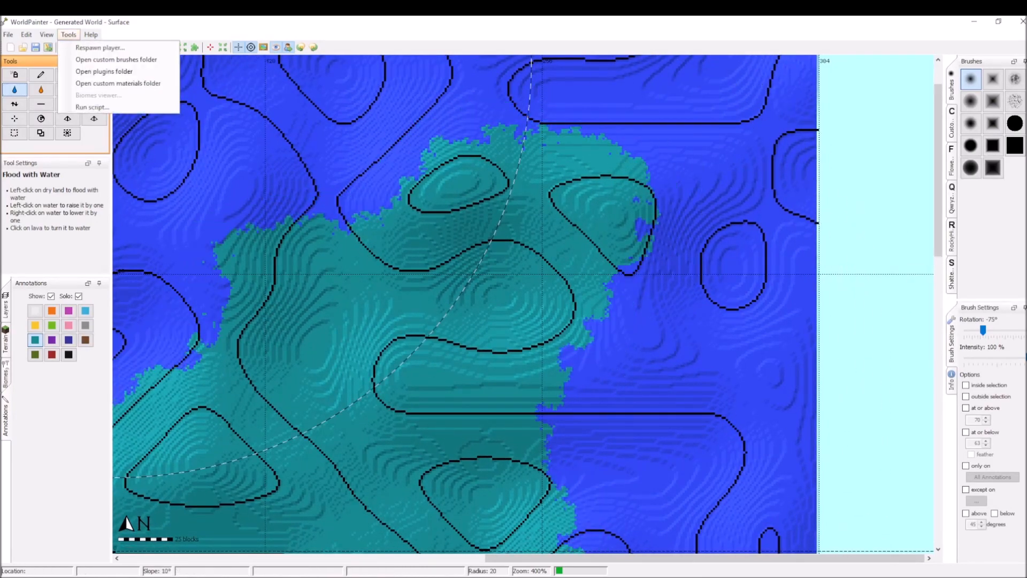
left_click(92, 107)
left_click(514, 155)
key("Down")
key("Down")
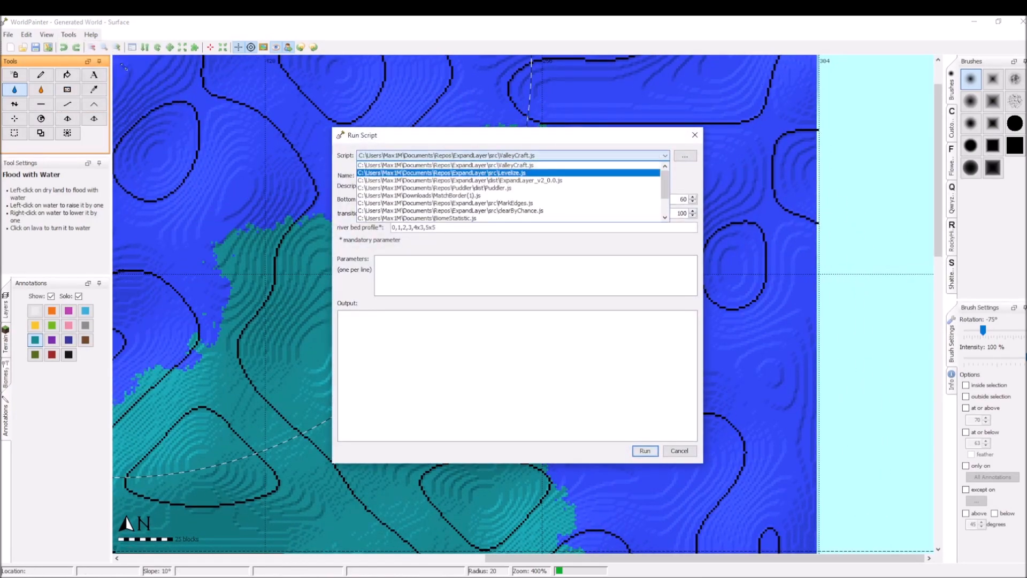
key("Return")
Set the ExpandLayer iterations to 10 and the chance to pass to 0.8
key("Tab")
type("100")
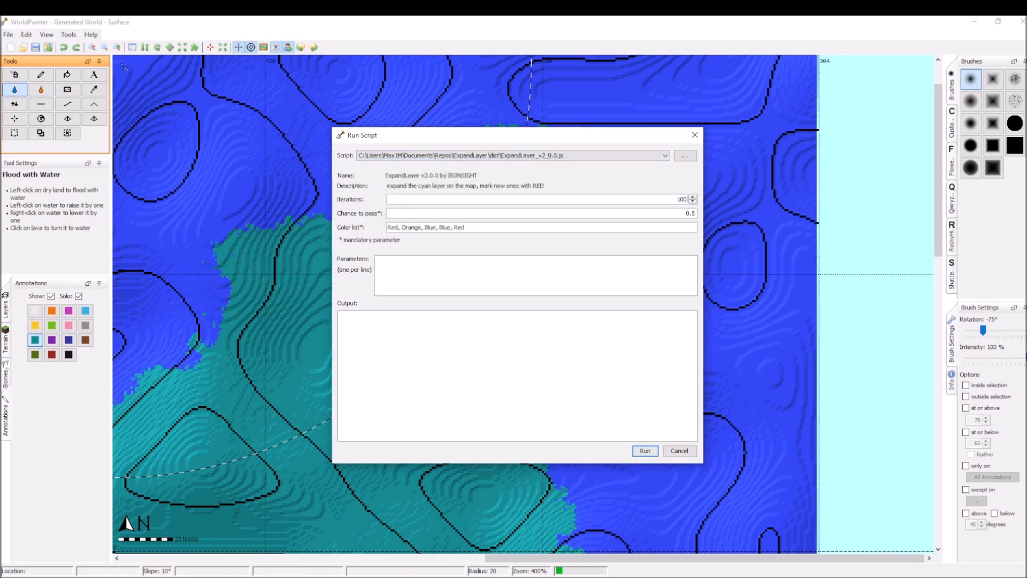
key("ctrl+a")
type("10")
key("ctrl+a")
type(",87")
key("ctrl+a")
type(".")
type("8")
Set the color list to Cyan and run the ExpandLayer script on the annotation
key("Tab")
key("ctrl+a")
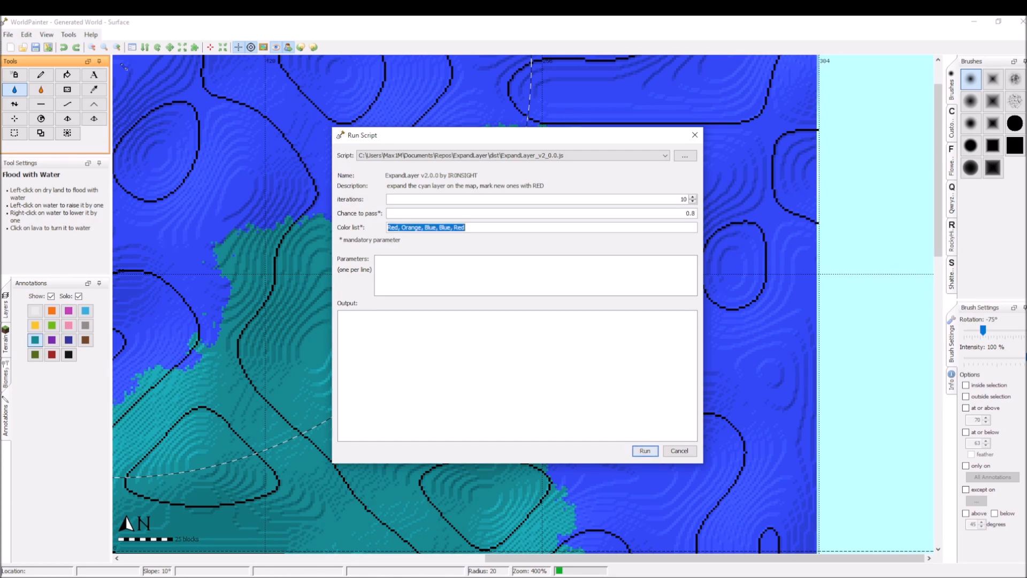
type("Cyan")
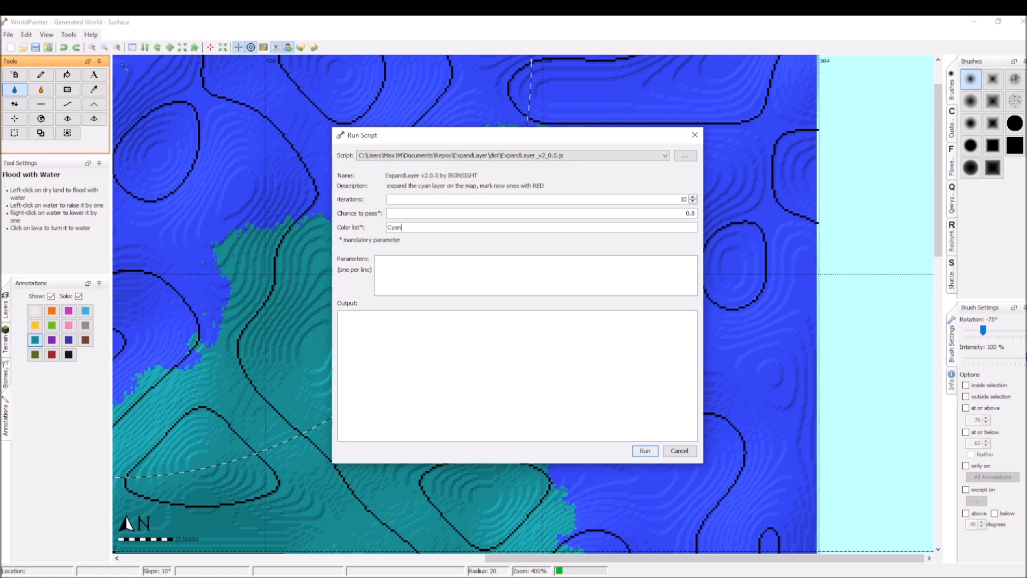
key("Return")
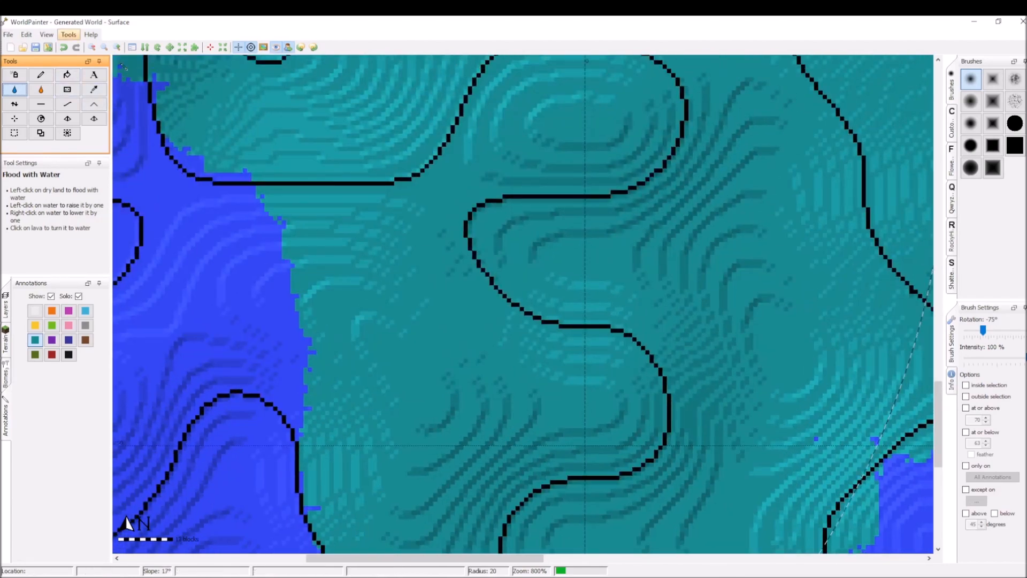
Run the ValleyCraft script with bottom height 100, transition distance 10 and a river bed profile beginning 0,-1,-2,-4
left_click(68, 35)
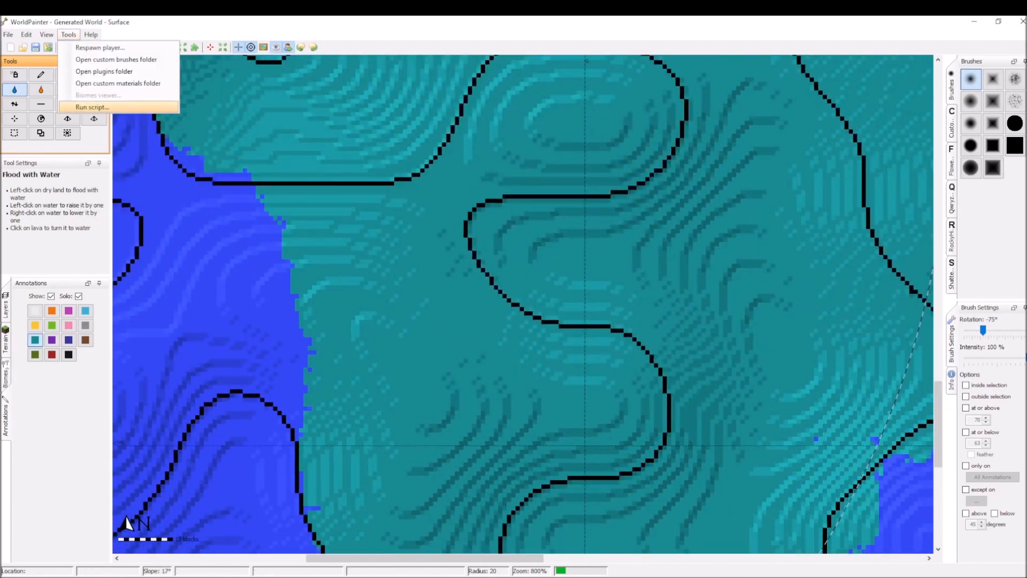
left_click(92, 107)
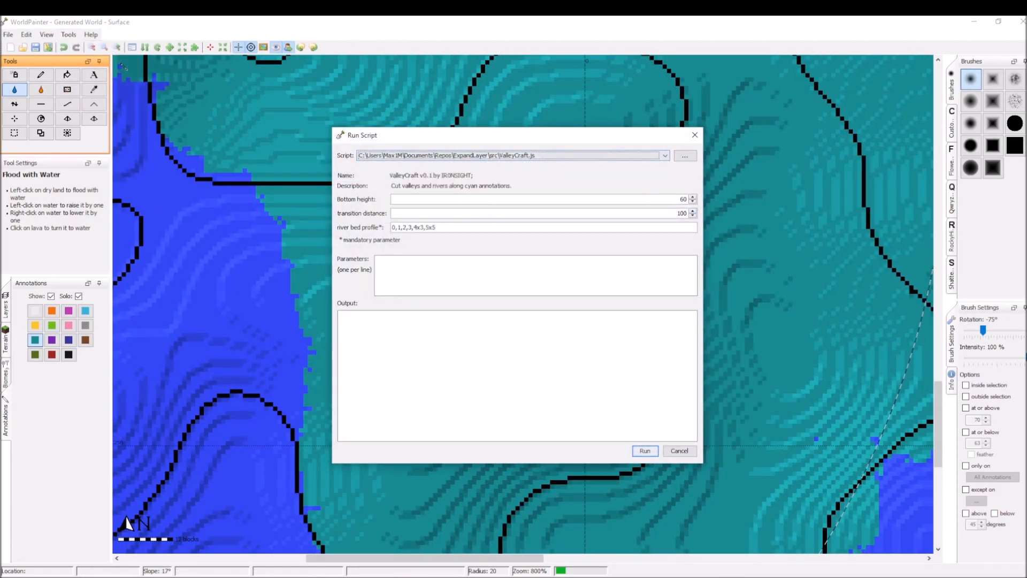
double_click(675, 199)
type("100")
double_click(681, 213)
type("10")
key("ctrl+a")
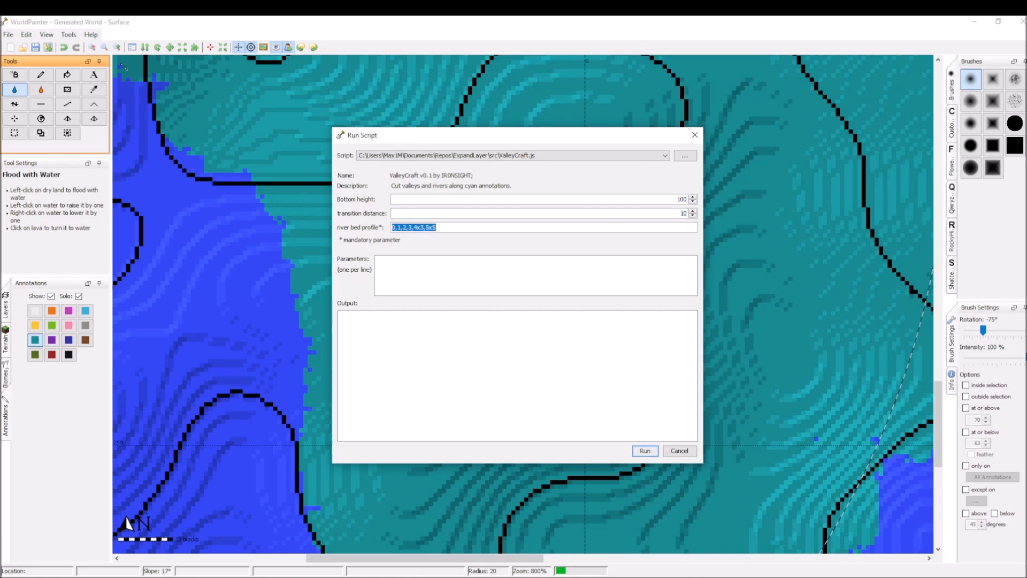
type("0,-1,-2,-4,1616")
key("Return")
key("Escape")
Examine the terraced cliff edge of the island up close in the 3D view
key("ctrl+alt+3")
scroll(513, 304, "up", 1)
left_click_drag(512, 305, 553, 361)
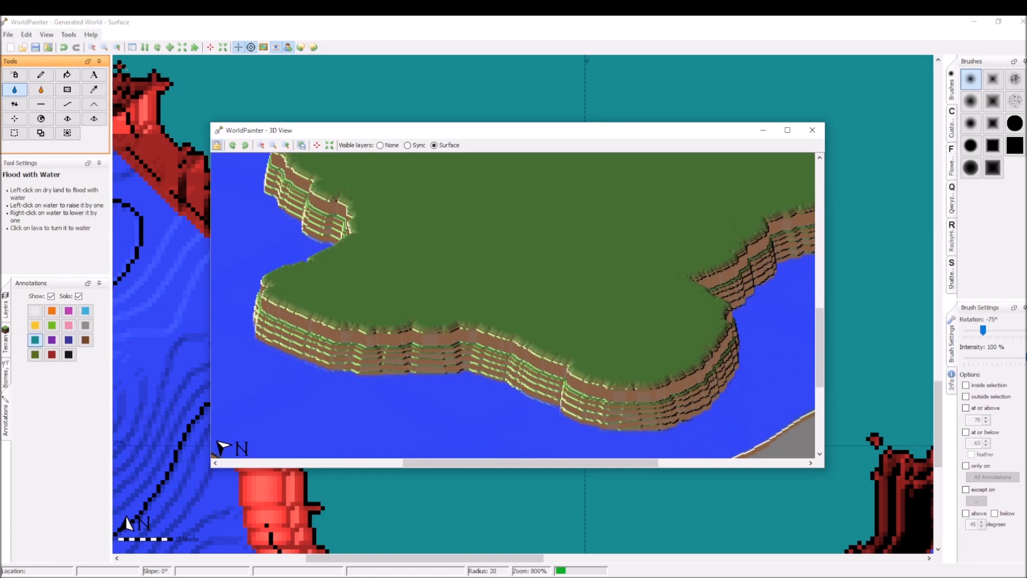
scroll(418, 289, "up", 1)
left_click_drag(417, 289, 762, 255)
scroll(588, 257, "up", 1)
left_click_drag(588, 257, 733, 307)
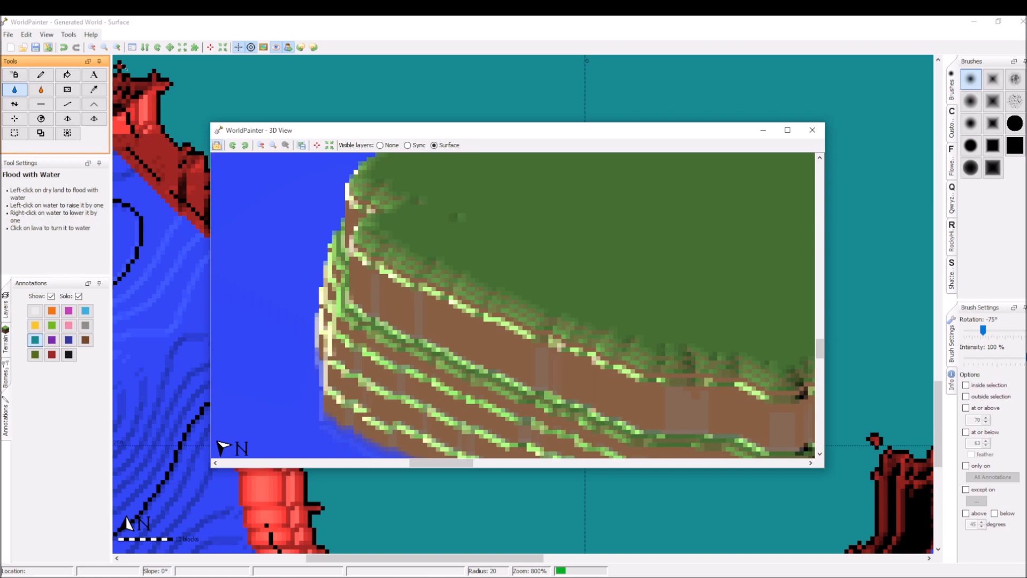
left_click_drag(513, 347, 505, 266)
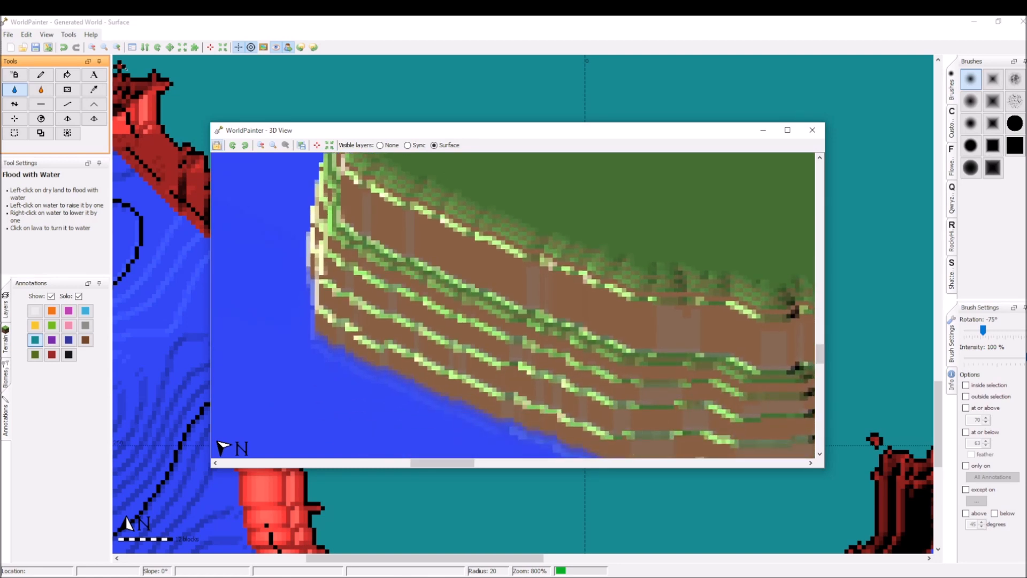
Close the 3D view and undo the last ValleyCraft run
left_click(812, 130)
middle_click_drag(251, 132, 273, 188)
key("ctrl+z")
Run the ValleyCraft script again with bottom height 100, transition distance 10 and river bed profile 0
left_click(68, 35)
left_click(91, 107)
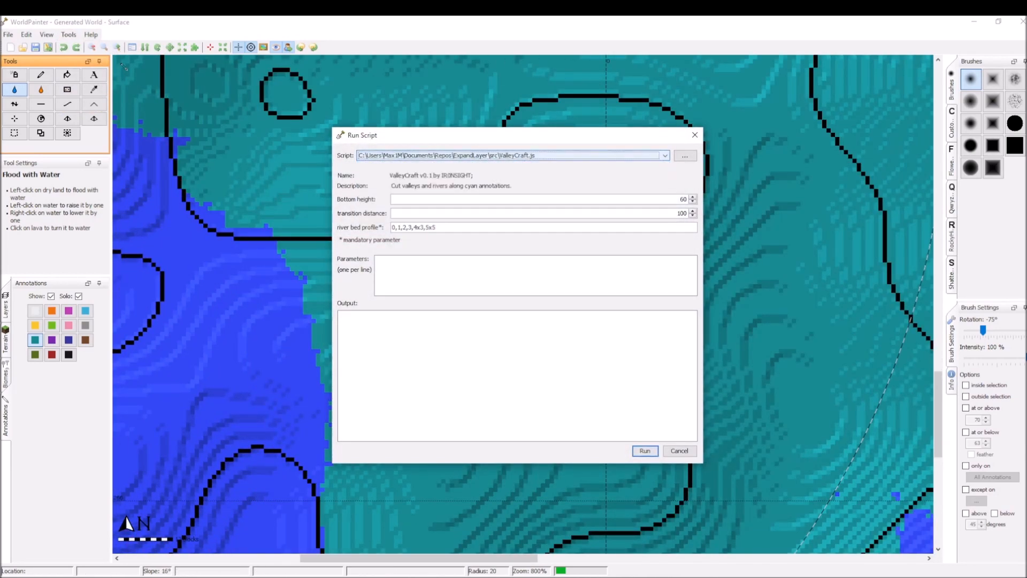
key("Tab")
key("Tab")
type("100")
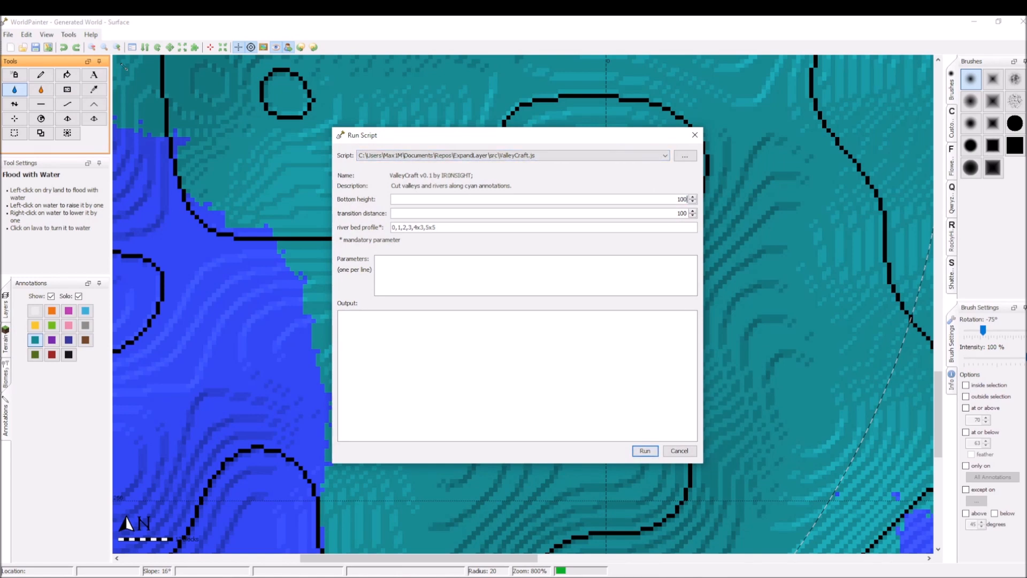
type("0")
key("shift+Tab")
type("10")
key("Tab")
type("0")
key("Tab")
key("Return")
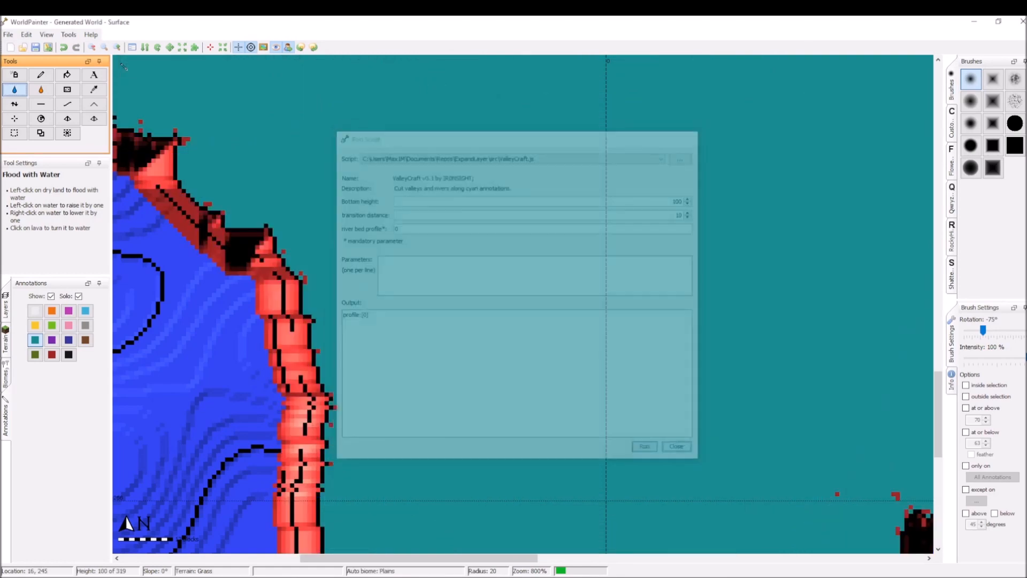
Examine the island's cliffs in the 3D view, up close and as a whole, and its outline on the map
key("ctrl+3")
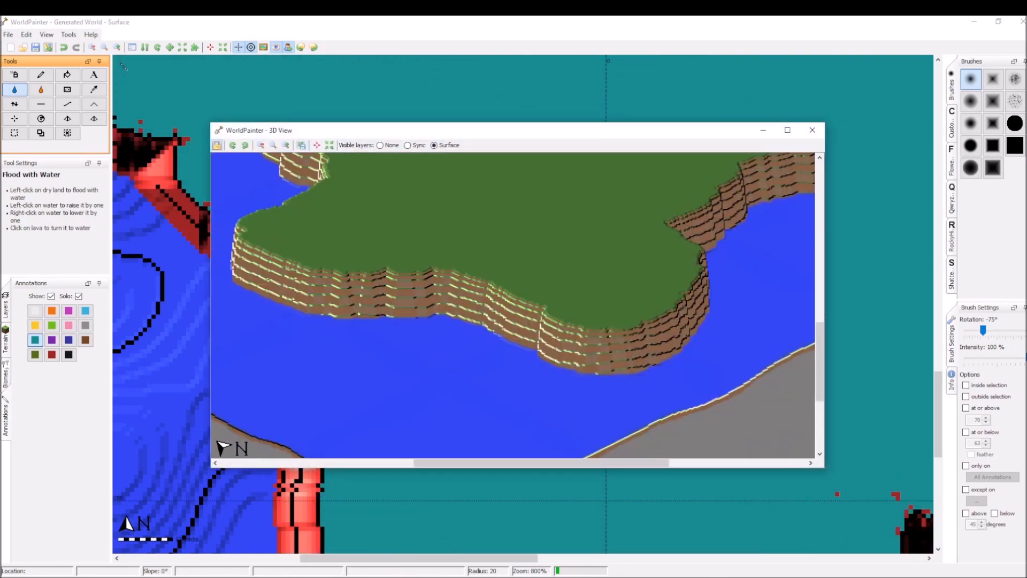
key("plus")
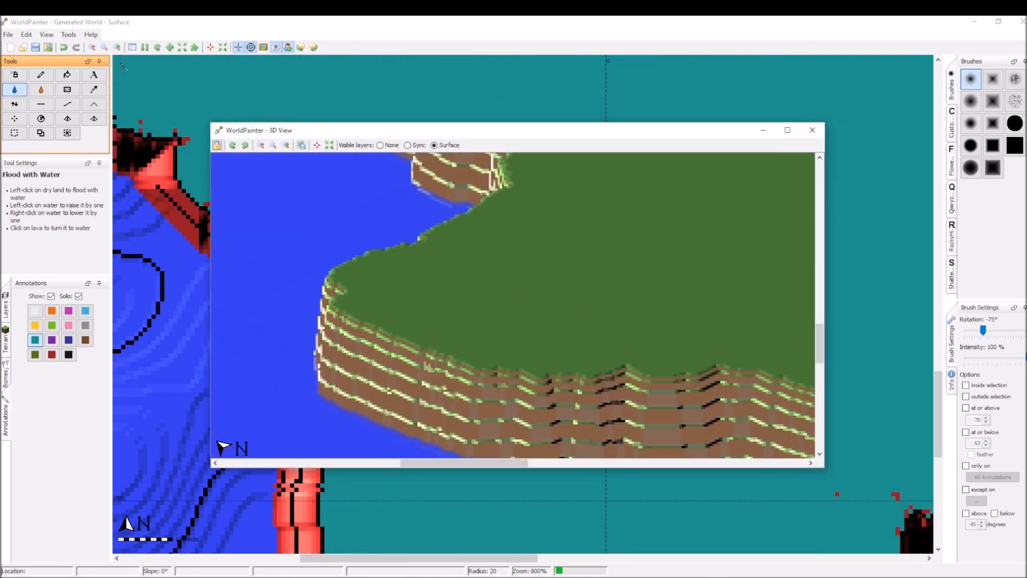
key("minus")
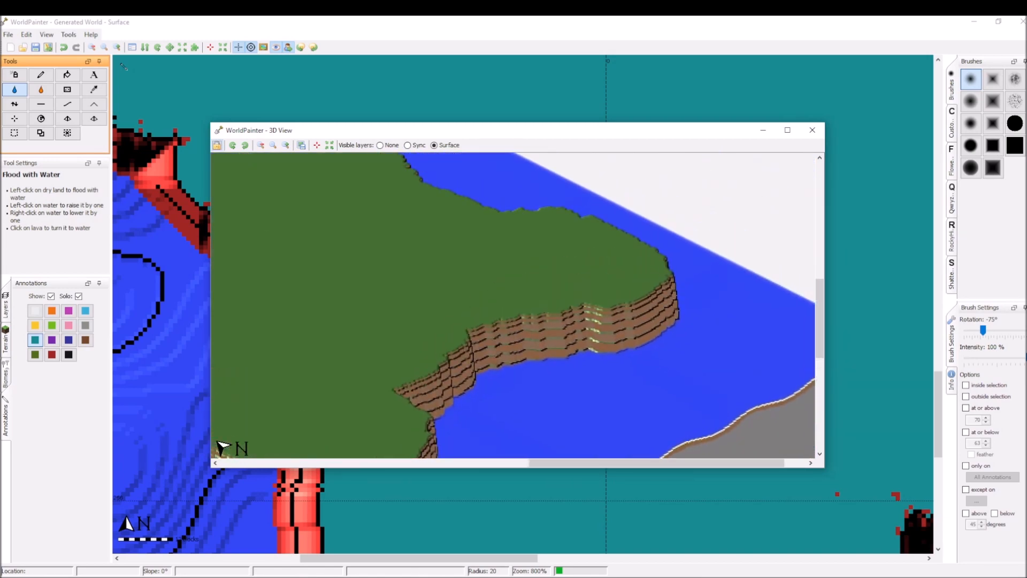
key("minus")
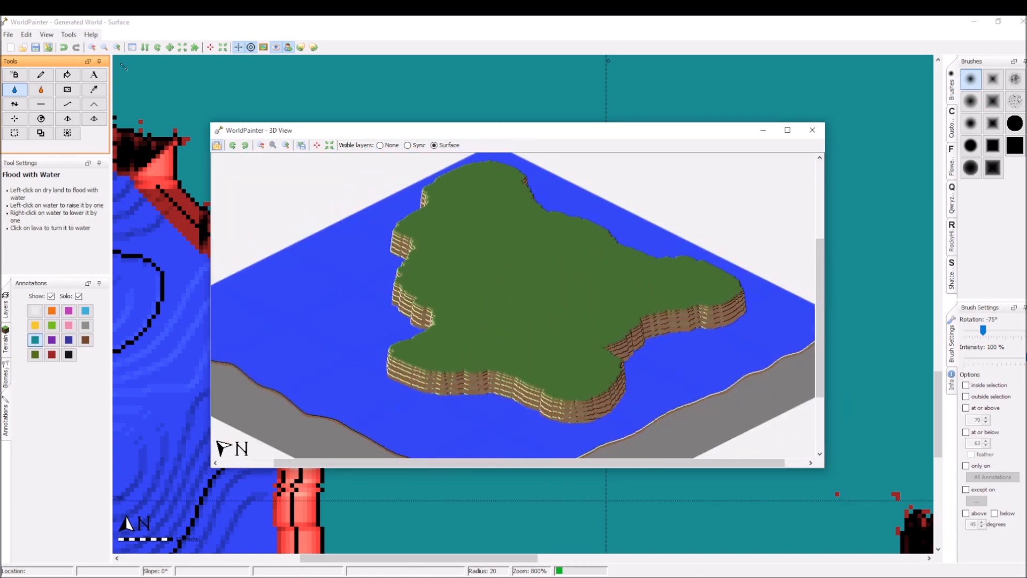
left_click(812, 130)
scroll(621, 294, "down", 2)
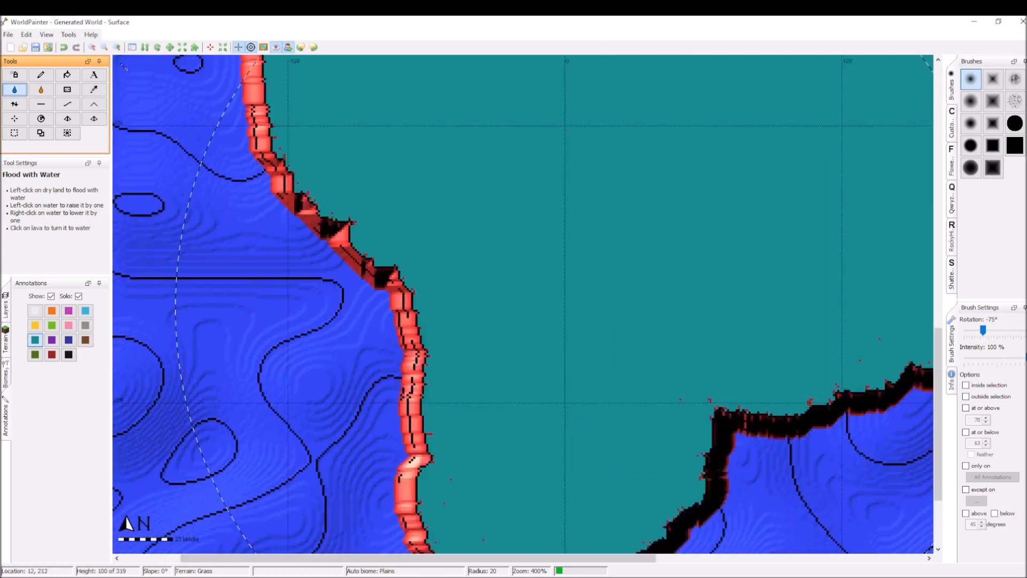
middle_click_drag(621, 295, 533, 407)
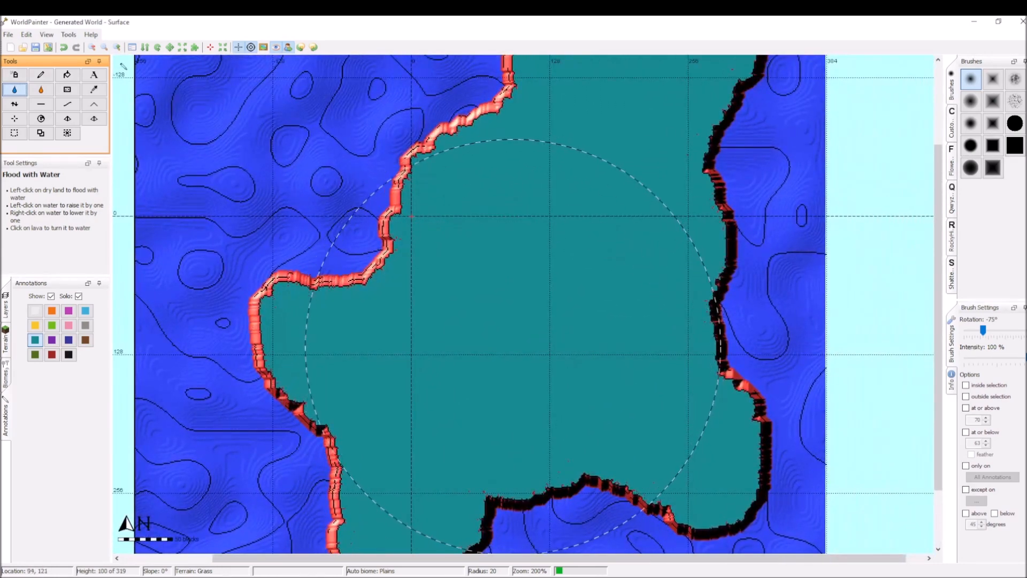
middle_click_drag(597, 210, 607, 310)
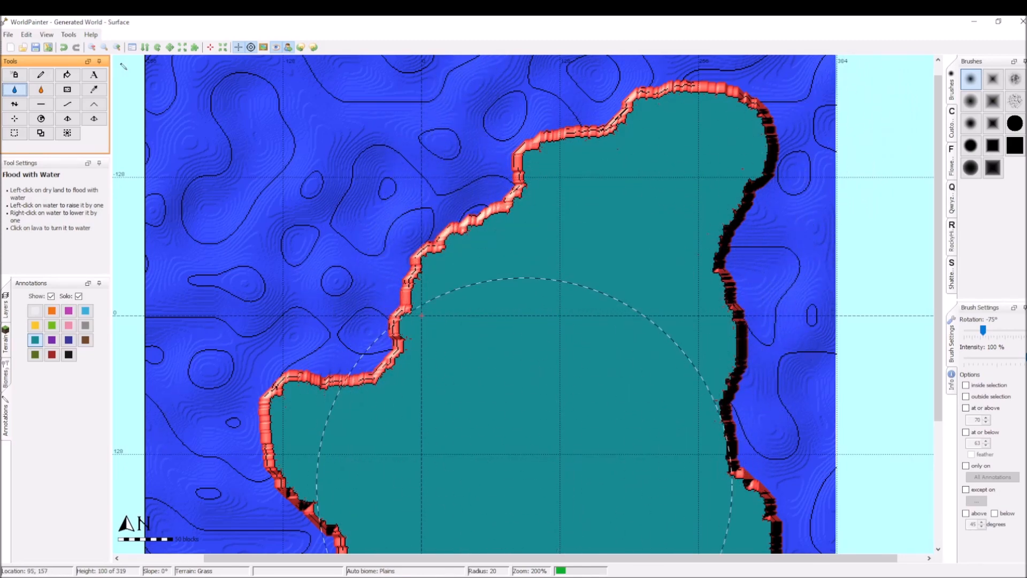
middle_click_drag(524, 485, 510, 522)
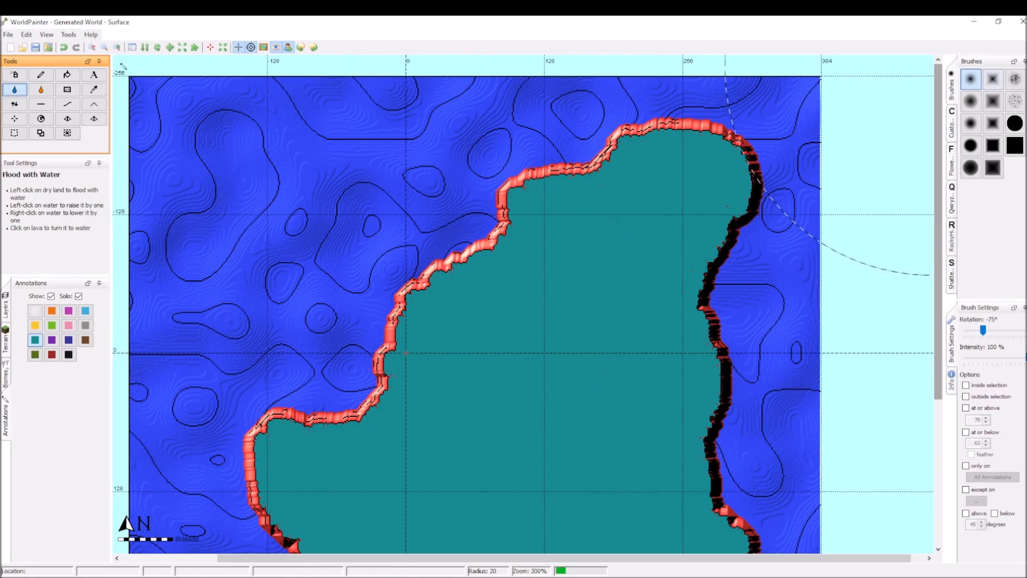
Try reshaping the island's terrain with the Height tool and a resized brush, and undo the attempts
left_click(14, 104)
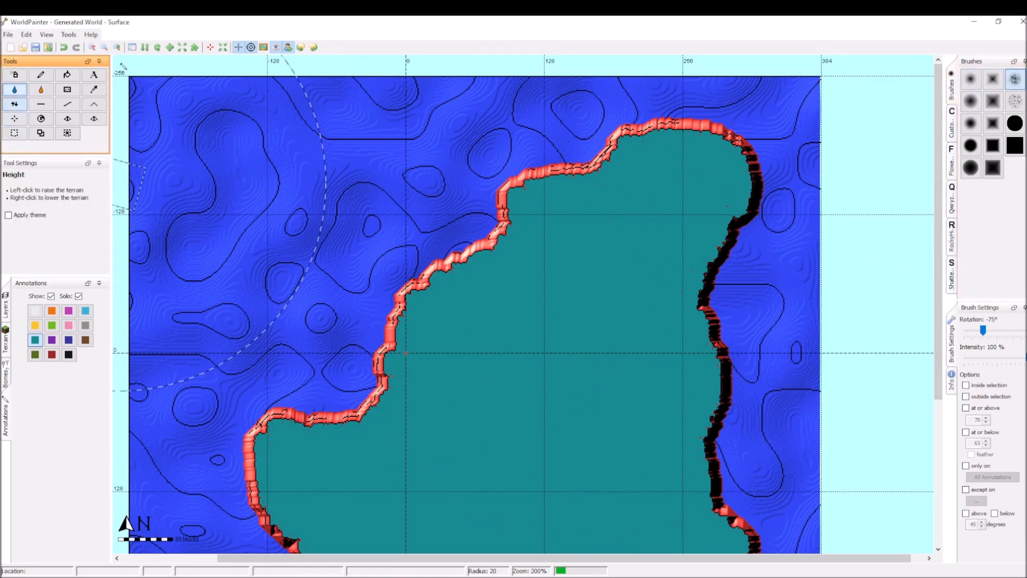
scroll(591, 311, "down", 12)
left_click(592, 340)
left_click(499, 433)
left_click(578, 291)
scroll(572, 393, "down", 14)
middle_click_drag(514, 482, 530, 289)
left_click(483, 326)
middle_click_drag(407, 348, 368, 428)
key("ctrl+z")
key("ctrl+z")
key("ctrl+z")
Remove the Annotations layer from the whole map with a global operation
key("ctrl+g")
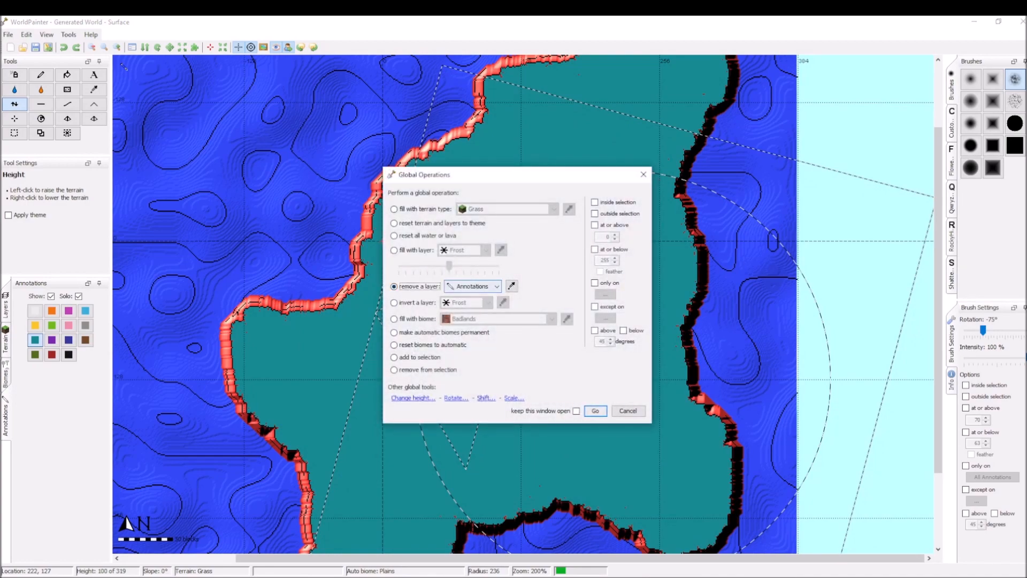
left_click(595, 411)
mouse_move(522, 397)
middle_mouse_down()
mouse_move(560, 386)
mouse_move(594, 418)
middle_mouse_up()
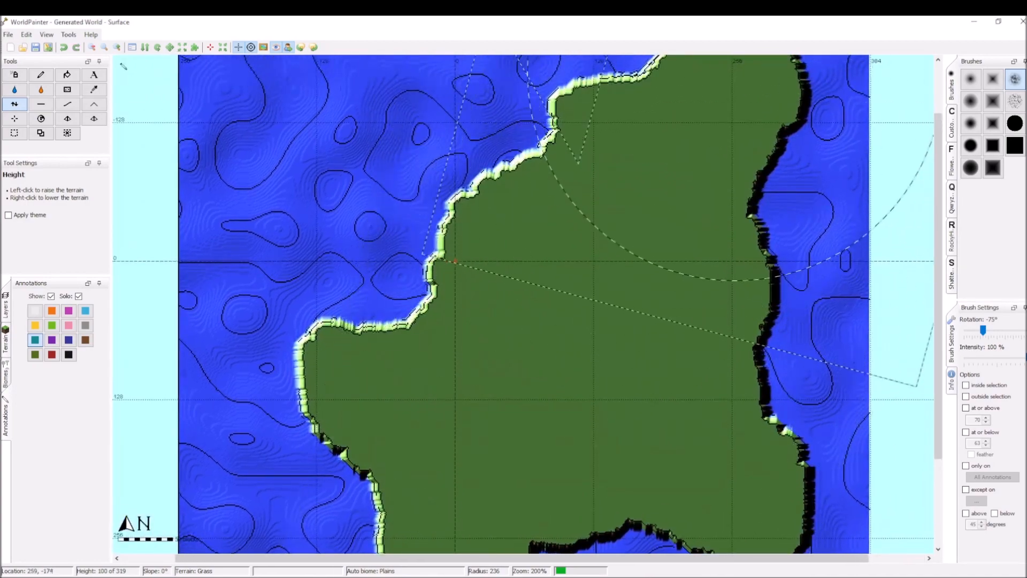
middle_click_drag(415, 455, 387, 267)
middle_click_drag(690, 302, 642, 345)
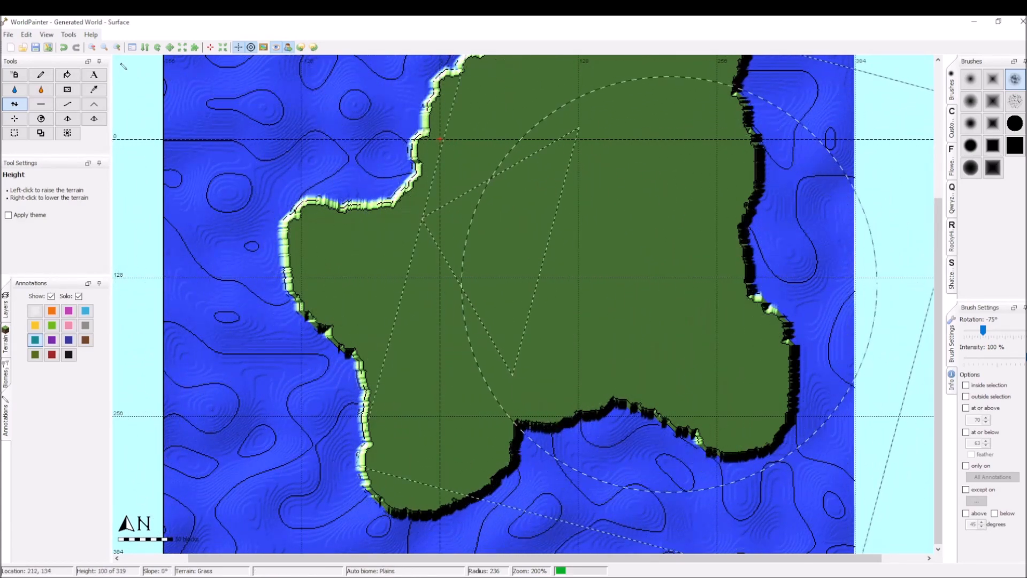
middle_click_drag(651, 329, 636, 401)
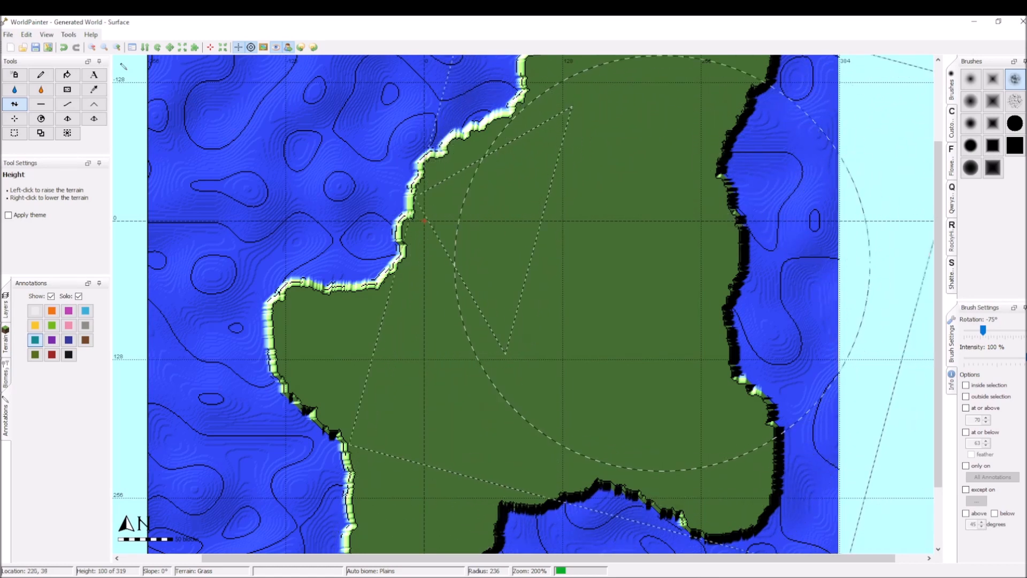
Raise a rocky hill in the southeastern part of the island with the Height tool and a RockyHill brush
scroll(662, 262, "down", 6)
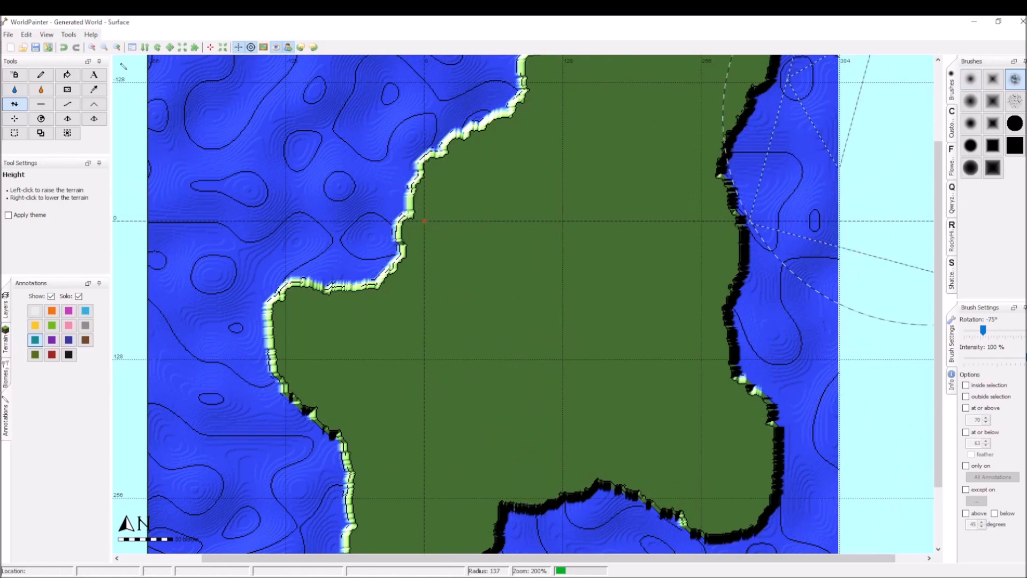
left_click(952, 198)
left_click(951, 237)
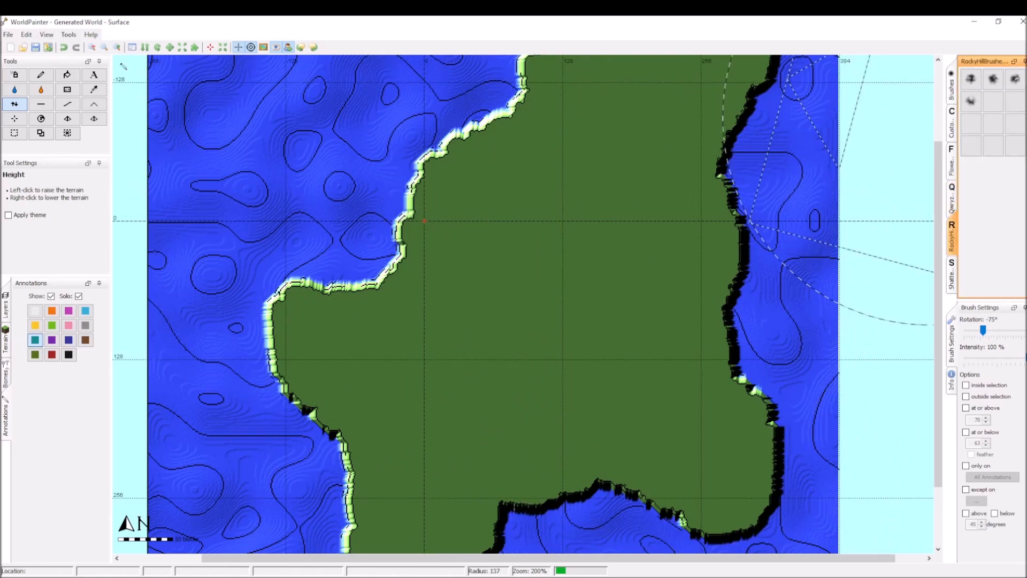
left_click(619, 388)
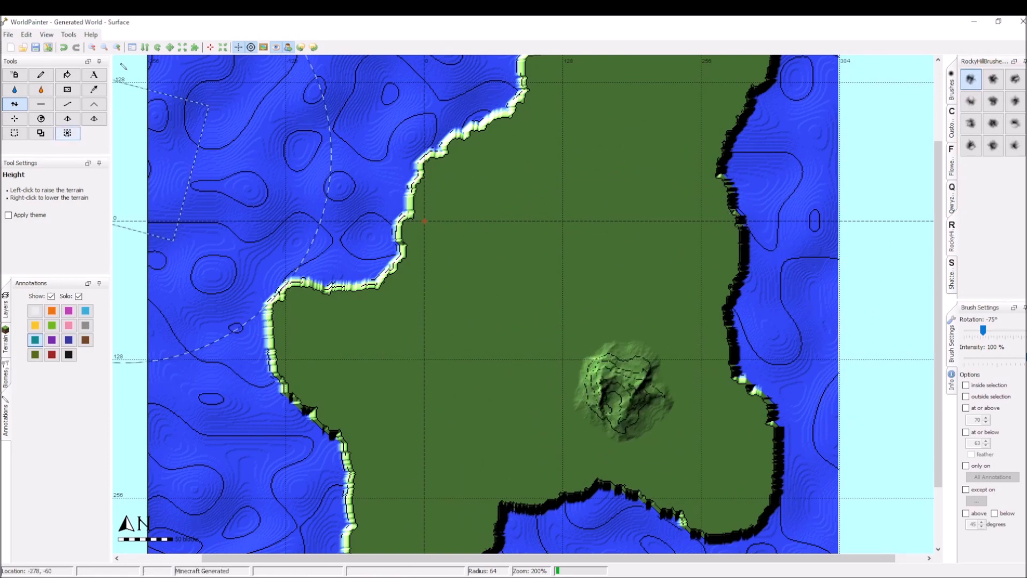
Spray-paint a winding cyan annotation from the hill to the sea in the northwest with a solid round brush, radius 13
left_click(15, 89)
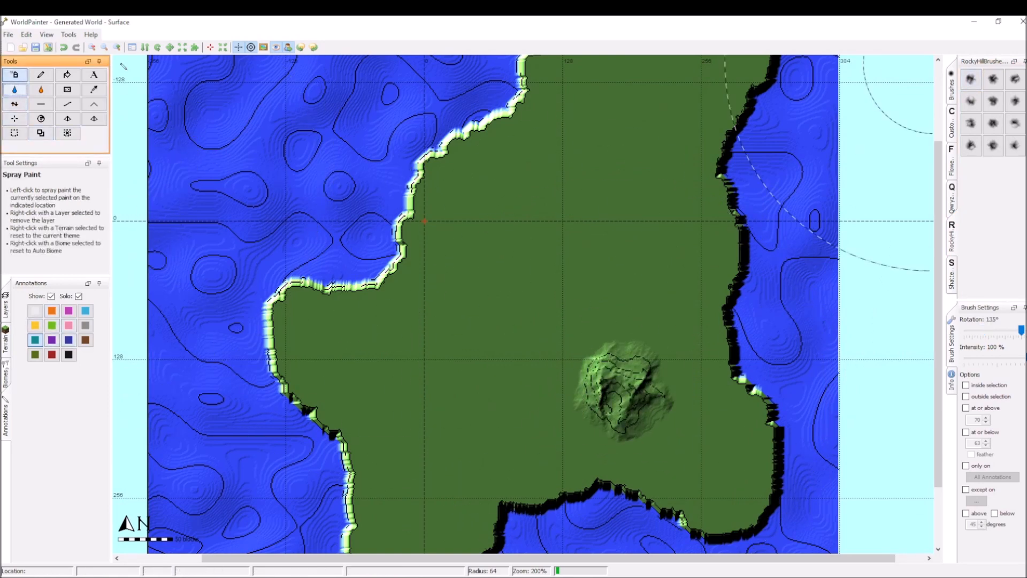
left_click(951, 85)
left_click(1015, 124)
scroll(582, 330, "up", 14)
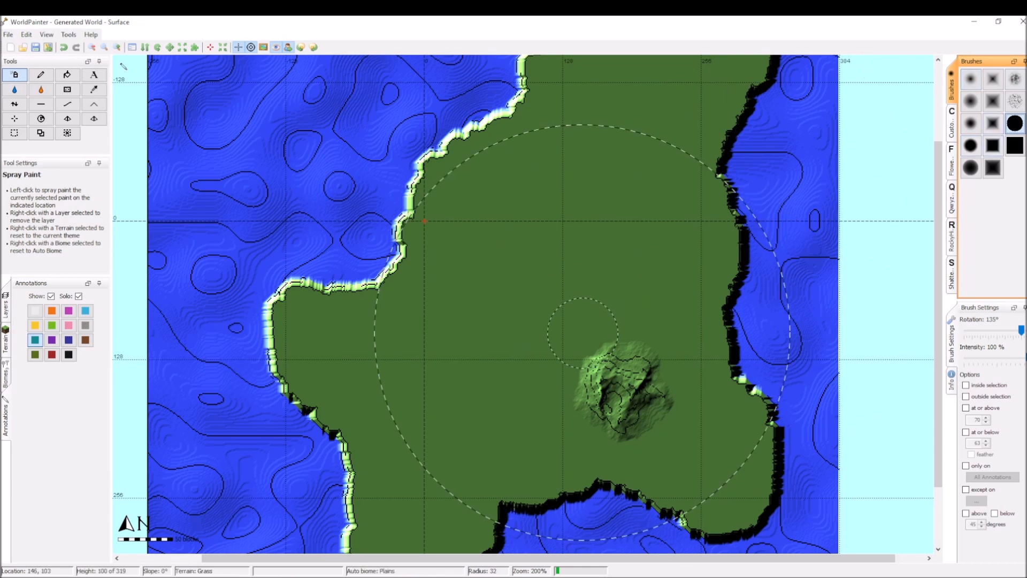
mouse_move(625, 370)
left_mouse_down()
mouse_move(626, 343)
mouse_move(583, 291)
mouse_move(527, 286)
mouse_move(543, 176)
mouse_move(468, 82)
left_mouse_up()
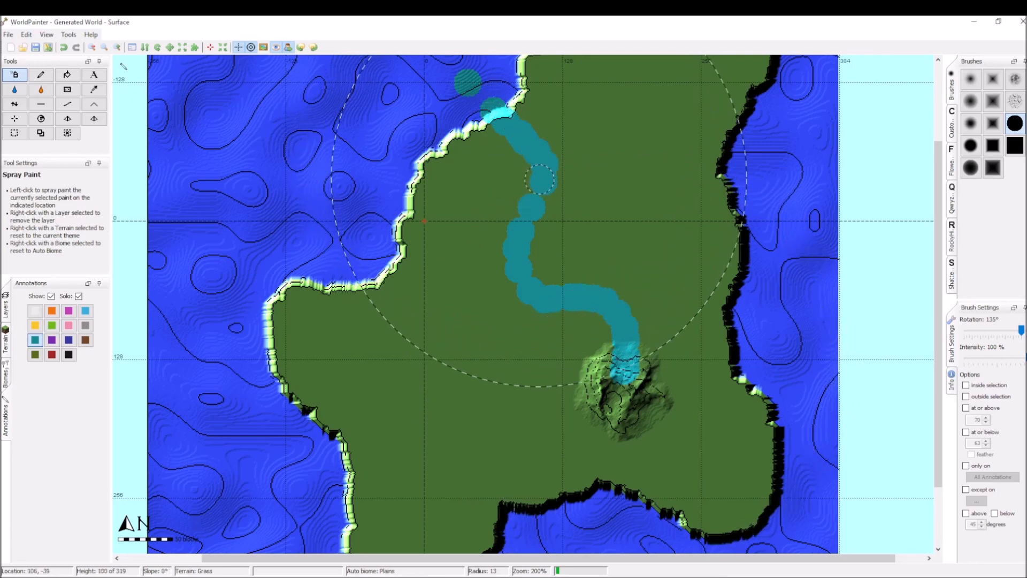
Erase the wide cyan river annotation between the sea and the hill with the Spray Paint brush at radius 42
middle_click_drag(607, 349, 605, 391)
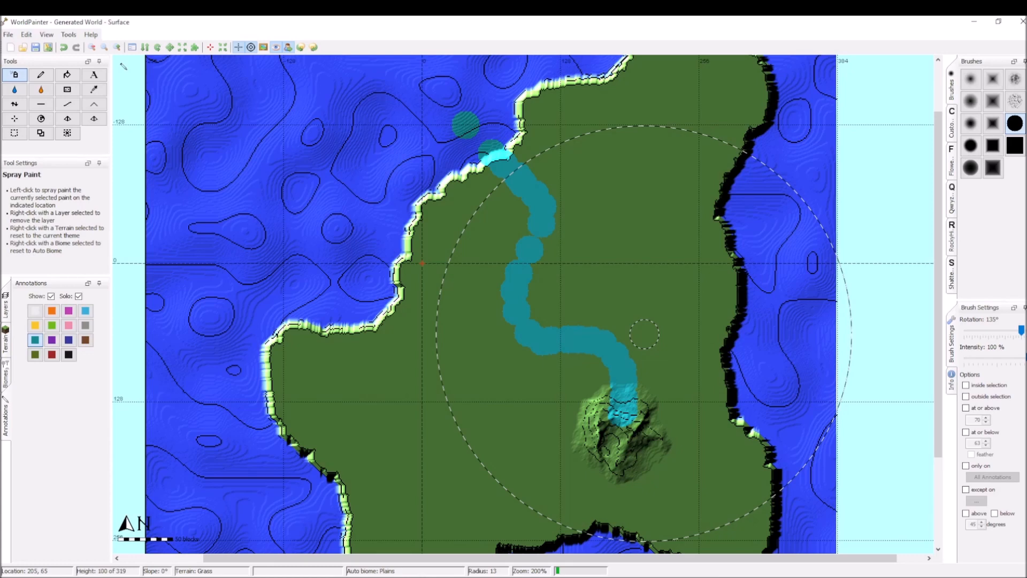
scroll(465, 134, "down", 16)
mouse_move(462, 126)
right_mouse_down()
mouse_move(528, 183)
mouse_move(512, 273)
mouse_move(538, 334)
mouse_move(615, 390)
mouse_move(611, 377)
right_mouse_up()
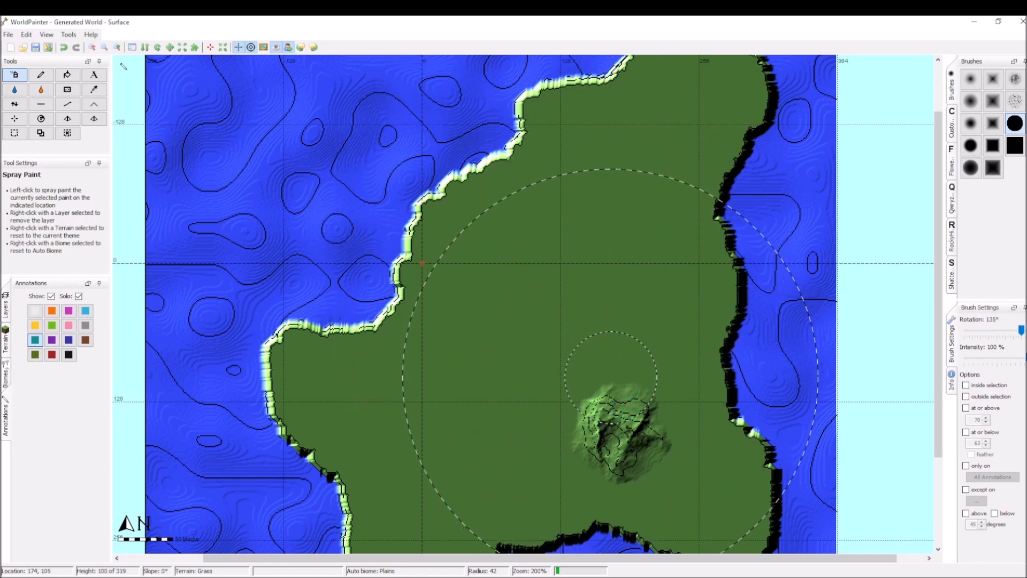
middle_click_drag(622, 399, 628, 431)
middle_click_drag(605, 357, 596, 308)
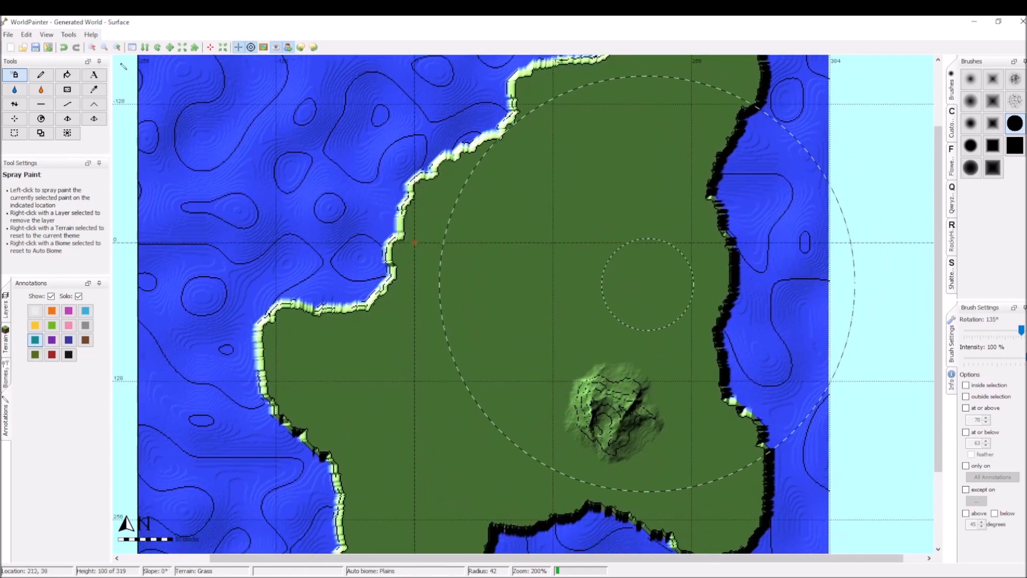
Spray-paint a narrower winding cyan river with a radius 5 brush from the northwestern sea across the island towards the hill
scroll(675, 382, "up", 1, "ctrl")
scroll(633, 347, "up", 6)
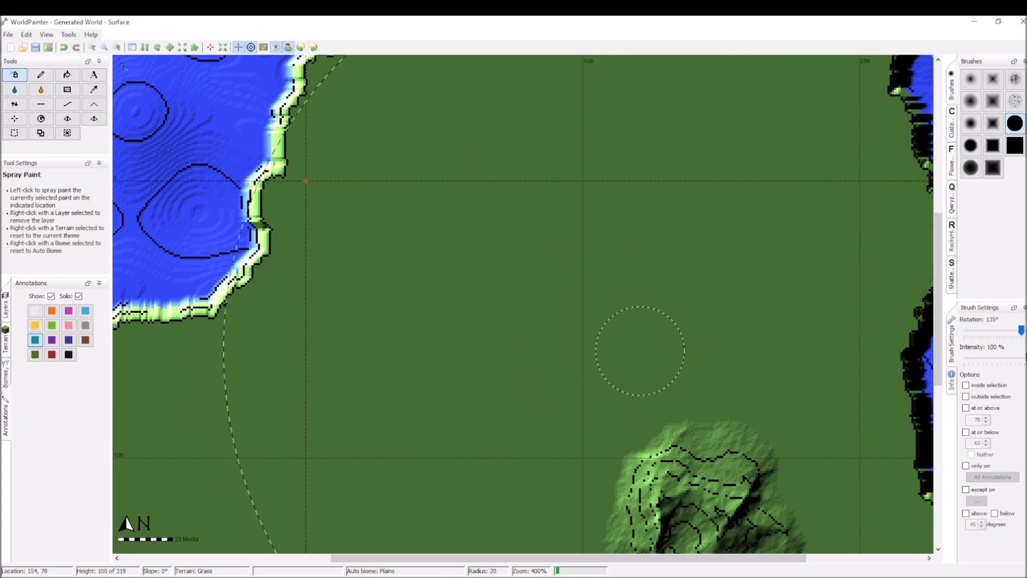
middle_click_drag(640, 353, 624, 323)
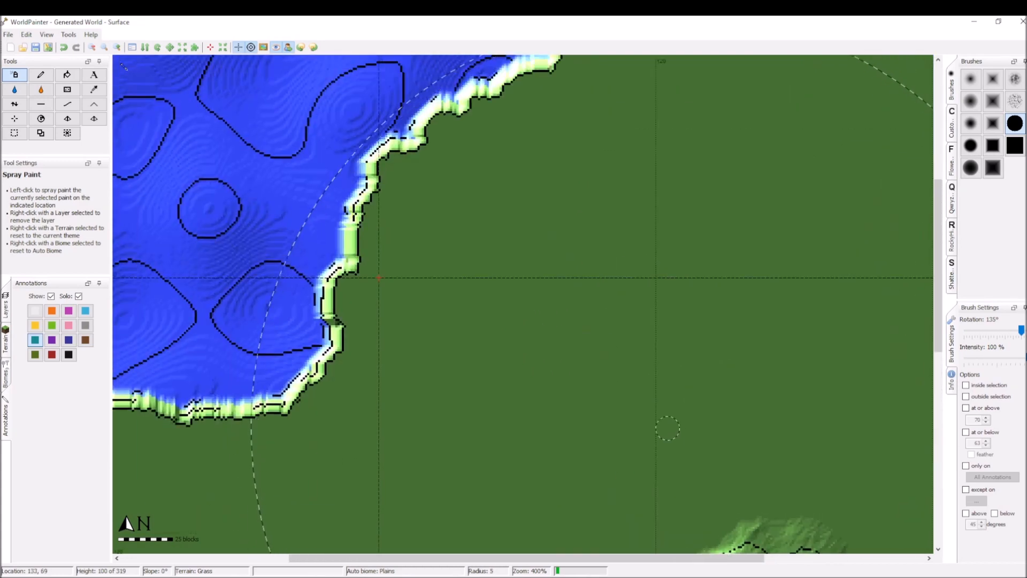
left_click_drag(411, 132, 413, 140)
mouse_move(368, 106)
left_mouse_down()
mouse_move(410, 133)
mouse_move(444, 220)
mouse_move(507, 238)
mouse_move(606, 236)
left_mouse_up()
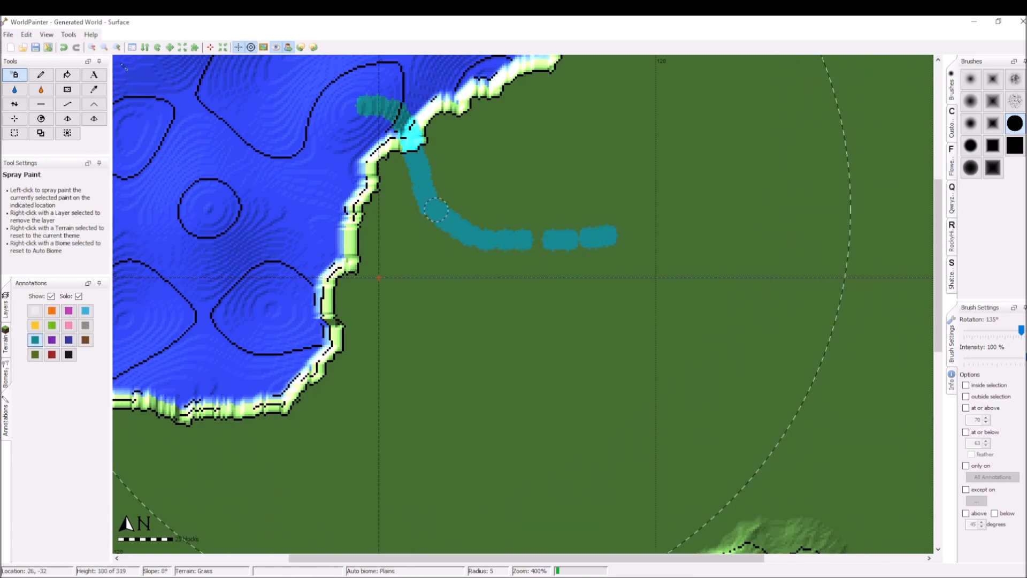
left_click_drag(531, 244, 664, 242)
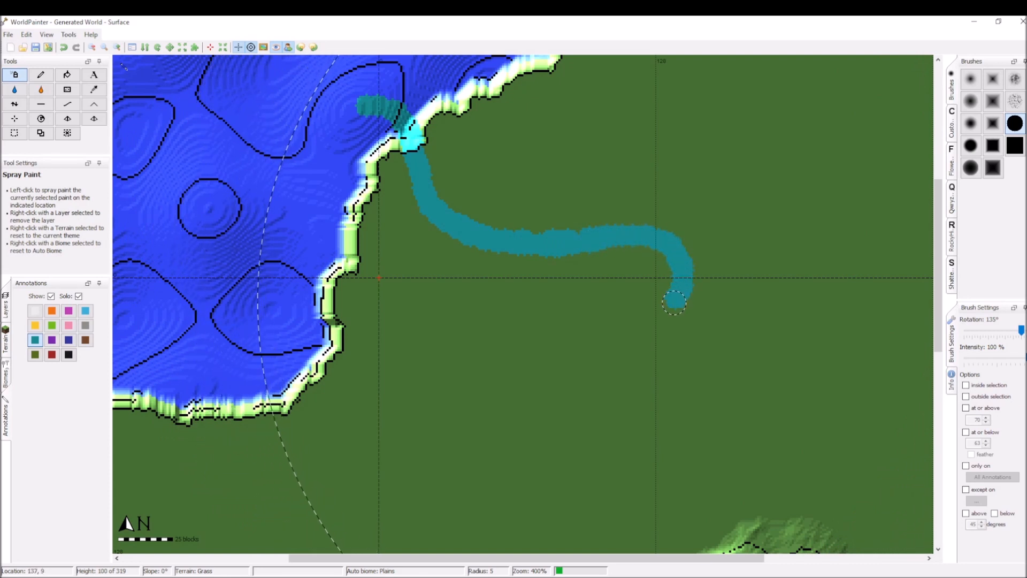
mouse_move(618, 346)
left_mouse_down()
mouse_move(551, 399)
mouse_move(543, 441)
mouse_move(591, 473)
mouse_move(650, 473)
mouse_move(747, 428)
mouse_move(810, 427)
mouse_move(835, 458)
mouse_move(831, 473)
left_mouse_up()
Spray-paint a widened cyan pool along the hill's northern foot and join it to the river's upper end
middle_click_drag(826, 421, 707, 226)
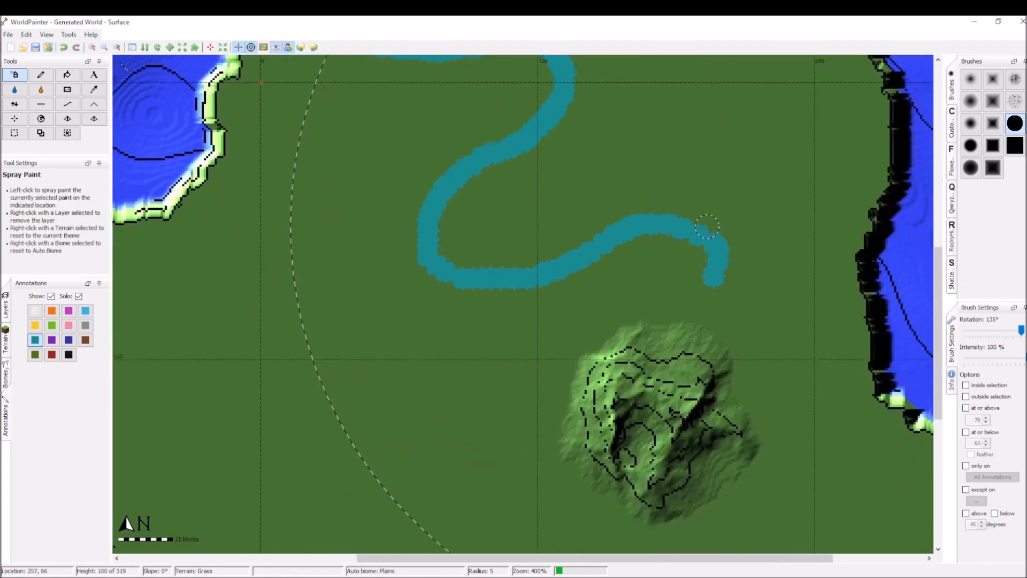
left_click_drag(706, 323, 739, 354)
left_click_drag(674, 308, 687, 324)
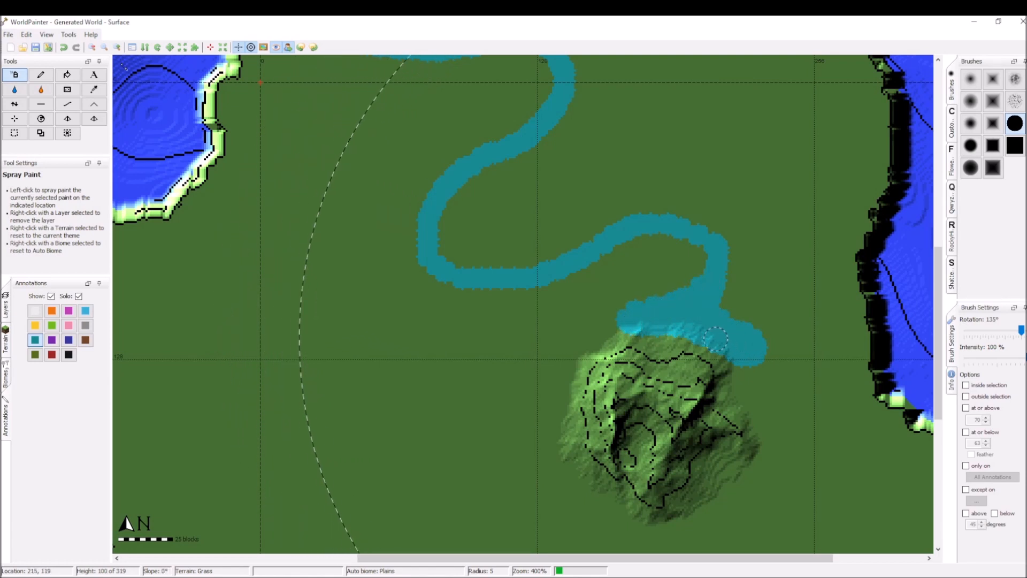
middle_click_drag(692, 296, 765, 352)
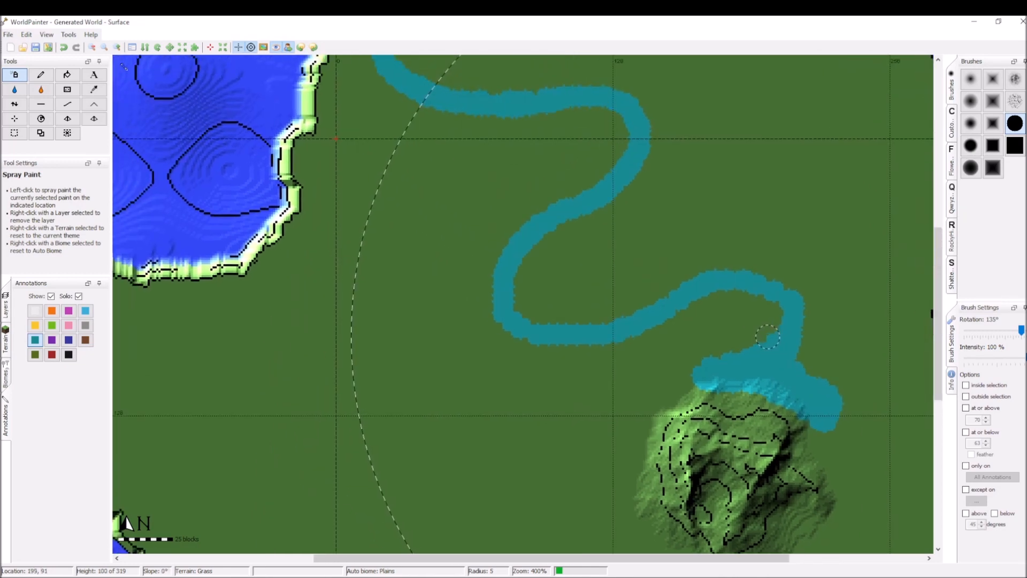
Spray-paint a second cyan channel across the inside of the river's large bend, forming an island between both arms
middle_click_drag(528, 286, 472, 318)
scroll(653, 276, "up", 2, "ctrl")
scroll(610, 264, "down", 1, "ctrl")
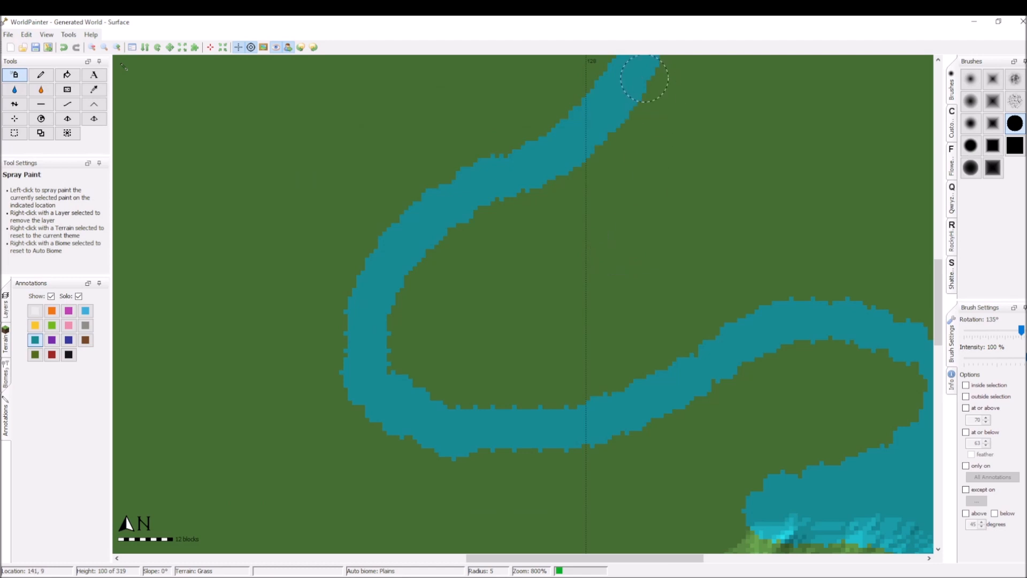
mouse_move(626, 134)
left_mouse_down()
mouse_move(579, 225)
mouse_move(554, 324)
left_mouse_up()
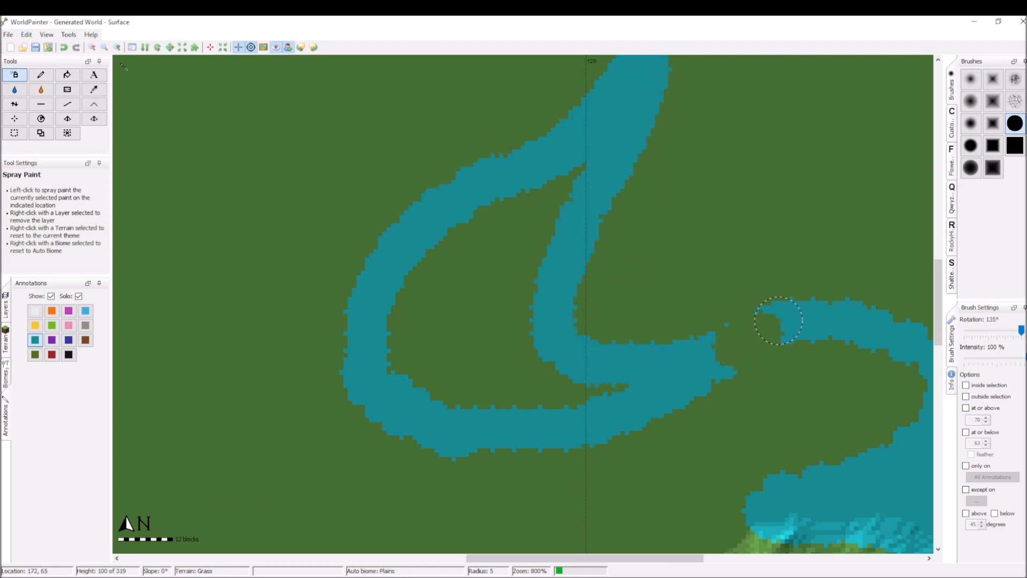
Split the river mouth into a delta by spray-painting two additional cyan arms from the lower river out into the sea
middle_click_drag(683, 316, 597, 546)
middle_click_drag(394, 247, 616, 292)
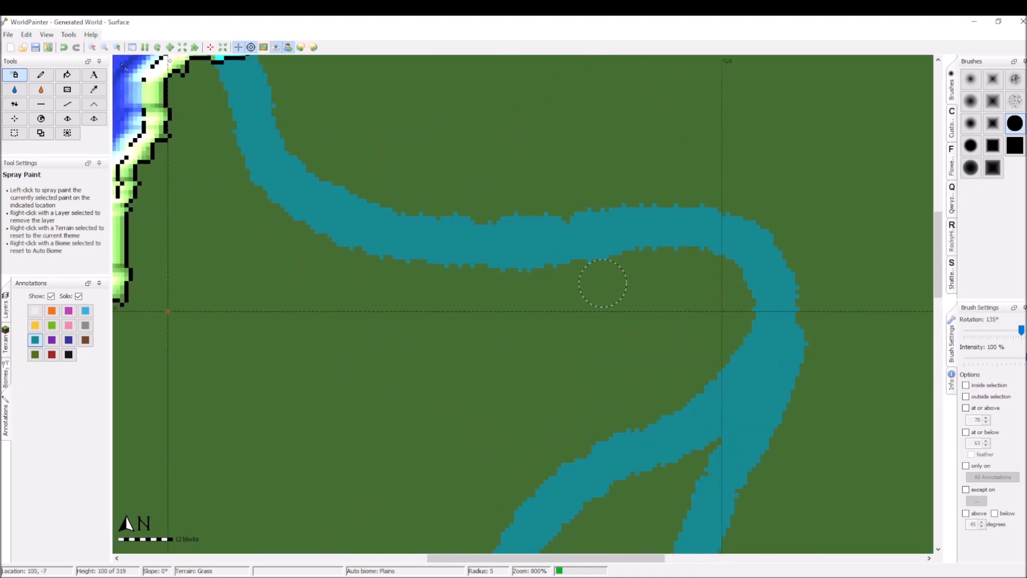
scroll(400, 234, "down", 1, "ctrl")
mouse_move(558, 271)
left_mouse_down()
mouse_move(511, 235)
mouse_move(494, 142)
mouse_move(461, 106)
mouse_move(389, 75)
left_mouse_up()
mouse_move(468, 257)
left_mouse_down()
mouse_move(428, 174)
mouse_move(378, 118)
left_mouse_up()
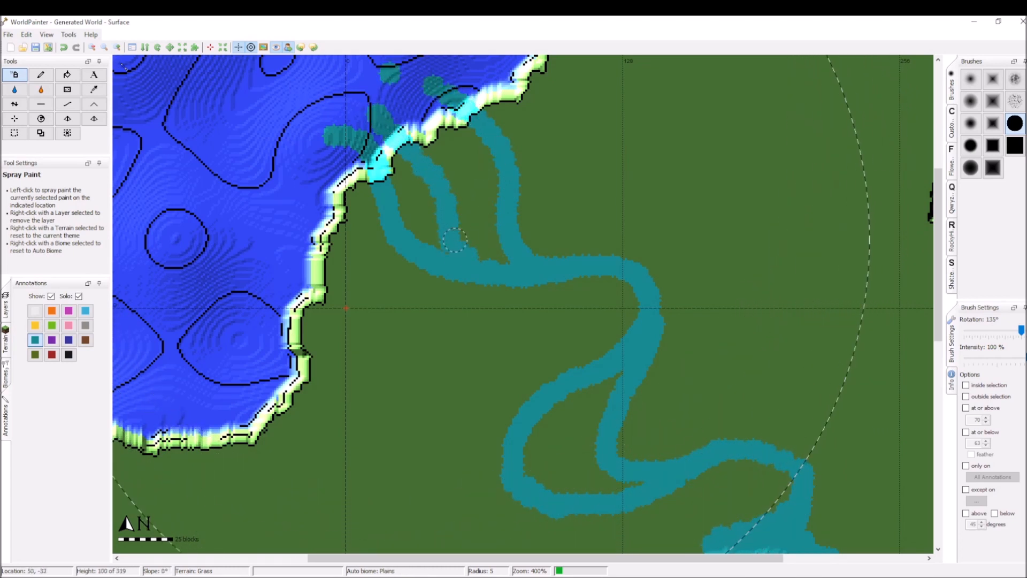
middle_click_drag(717, 224, 753, 259)
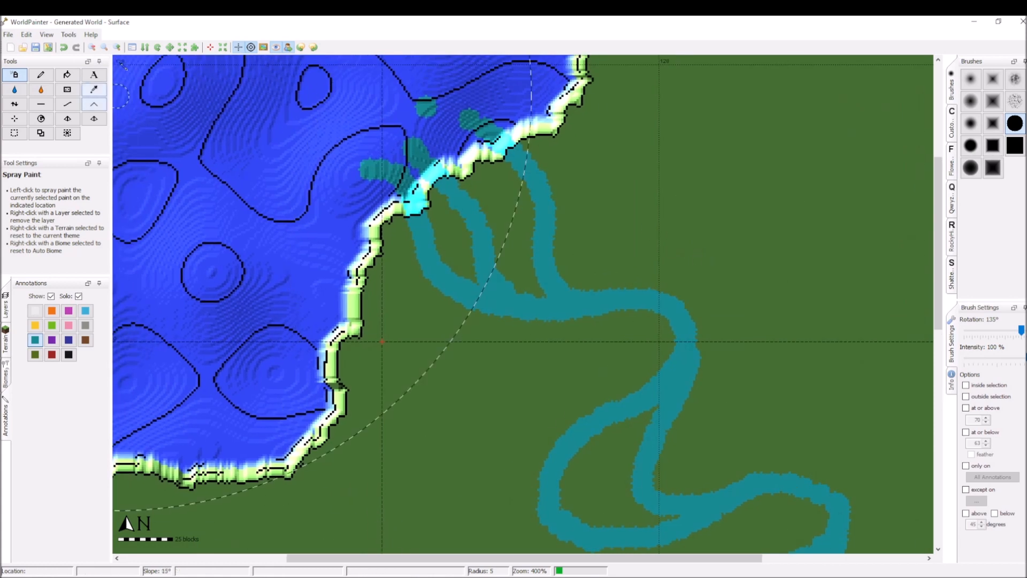
Switch to the Pencil at radius 1 and try drawing connected straight cyan segments south of the river mouth
left_click(40, 75)
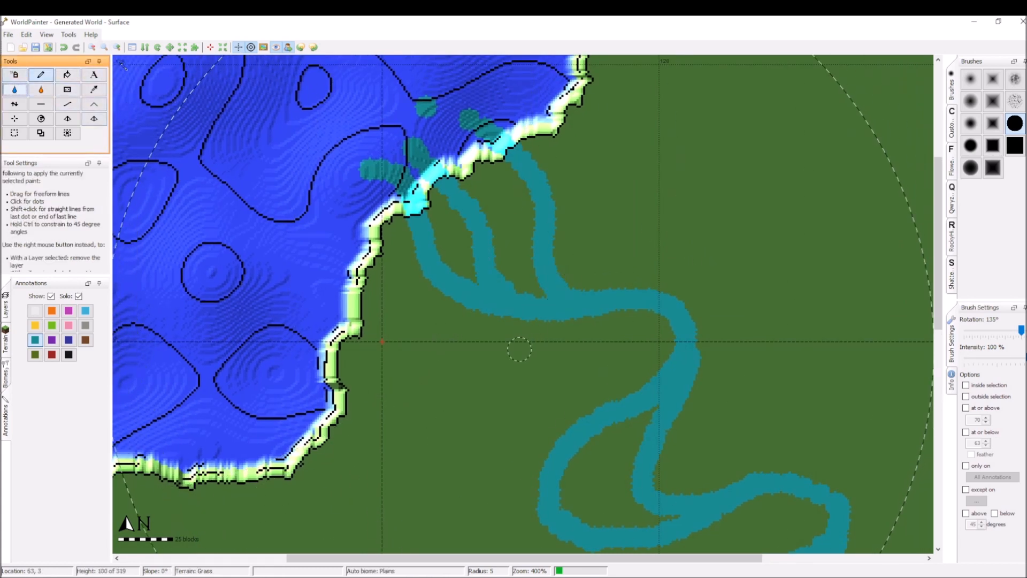
middle_click_drag(446, 315, 483, 274)
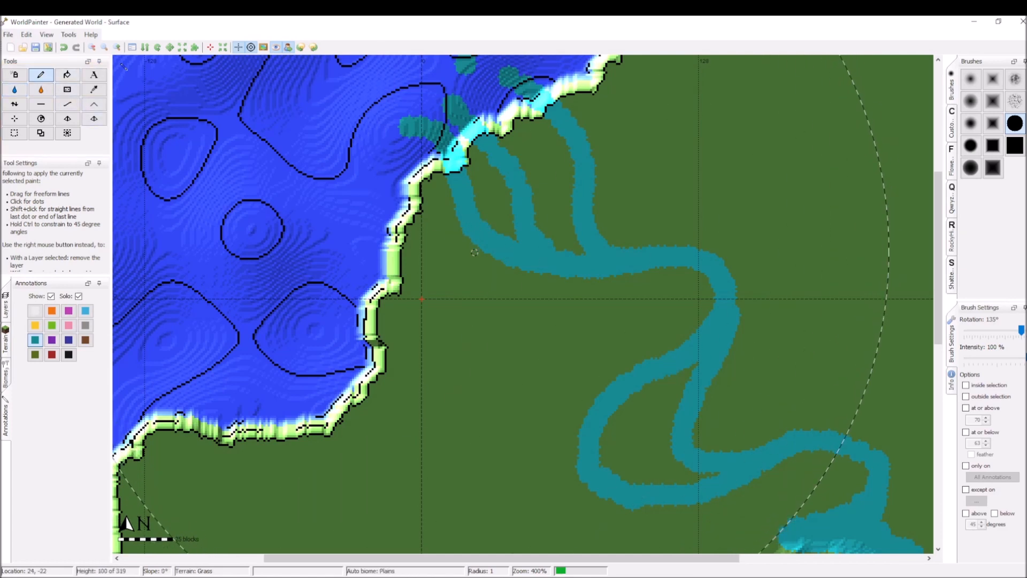
left_click(475, 325, "shift")
left_click(546, 369, "shift")
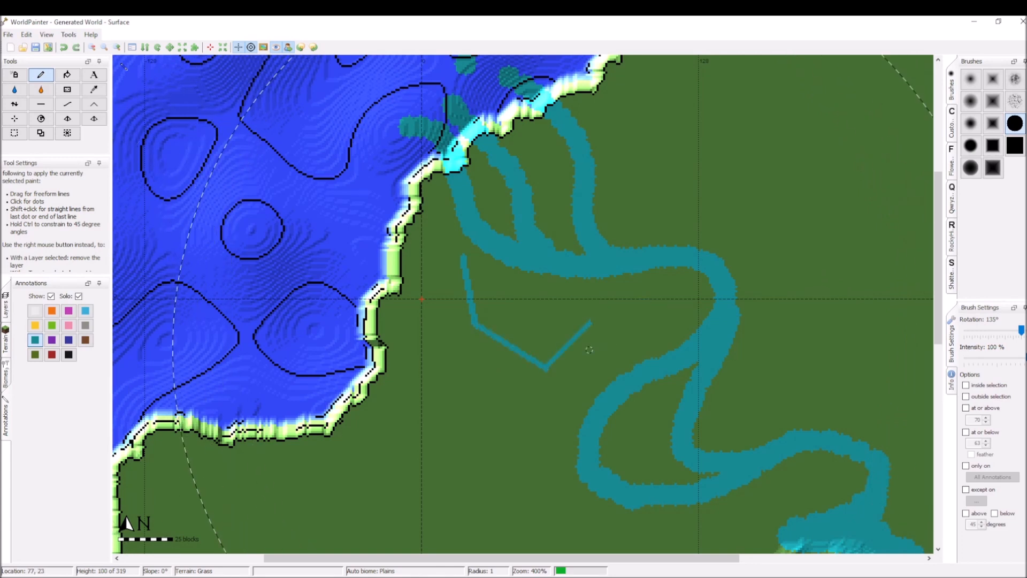
middle_click_drag(586, 346, 485, 259)
middle_click_drag(630, 352, 683, 367)
middle_click_drag(447, 226, 446, 171)
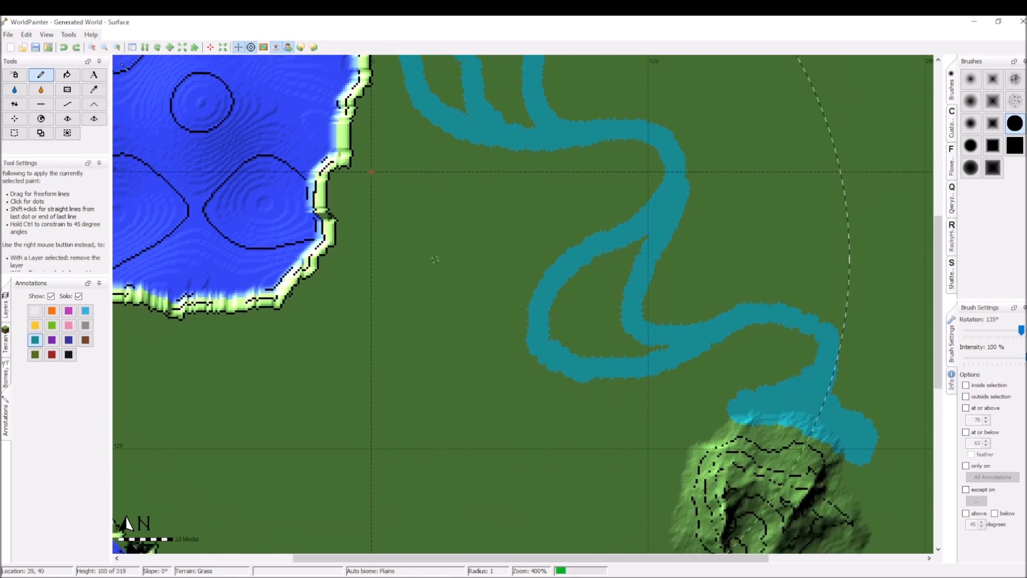
Draw thin winding cyan side channels with the Pencil east of the river, leaving near the hill pool and rejoining it downstream
middle_click_drag(897, 332, 682, 291)
left_click(655, 236, "shift")
mouse_move(655, 236)
left_mouse_down()
mouse_move(639, 175)
mouse_move(594, 173)
mouse_move(570, 180)
mouse_move(551, 210)
mouse_move(523, 211)
mouse_move(527, 182)
mouse_move(501, 165)
mouse_move(469, 182)
left_mouse_up()
middle_click_drag(538, 170, 545, 276)
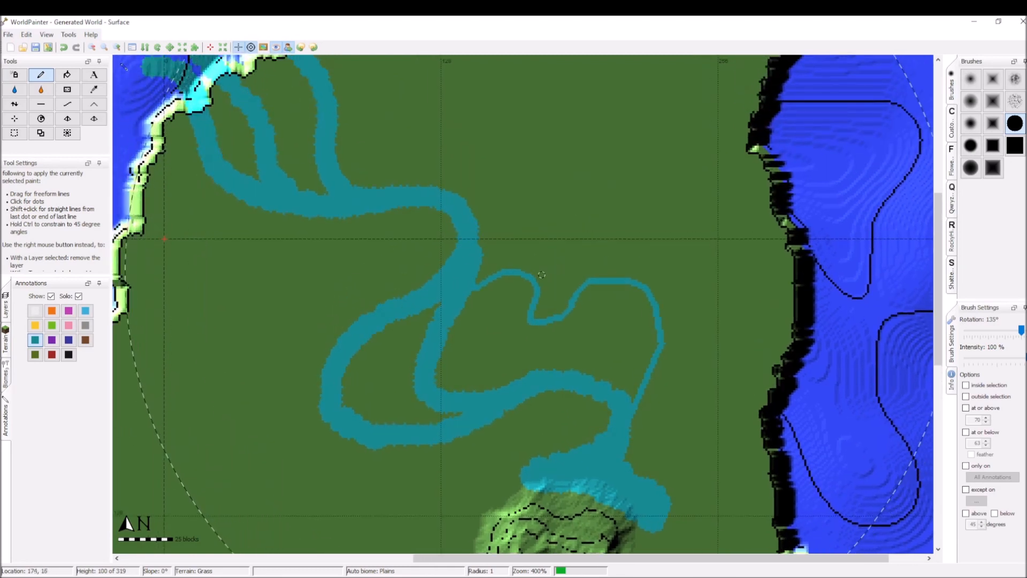
mouse_move(533, 273)
left_mouse_down()
mouse_move(532, 216)
mouse_move(444, 174)
mouse_move(403, 177)
left_mouse_up()
middle_click_drag(366, 191, 508, 329)
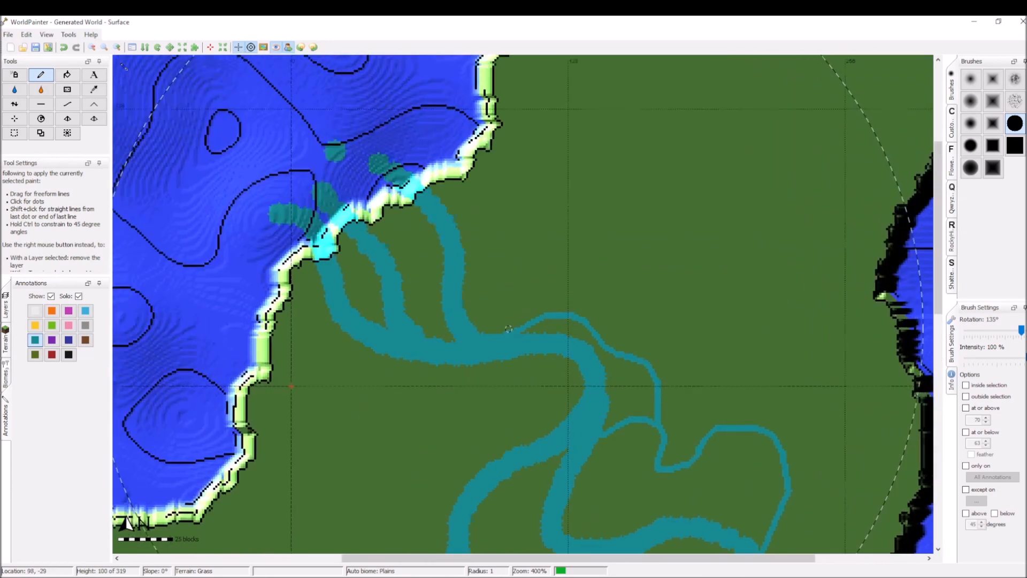
Draw thin cyan branches with the Pencil between and beside the delta arms, extending the outer ones into the sea
mouse_move(474, 268)
left_mouse_down()
mouse_move(480, 236)
mouse_move(435, 123)
left_mouse_up()
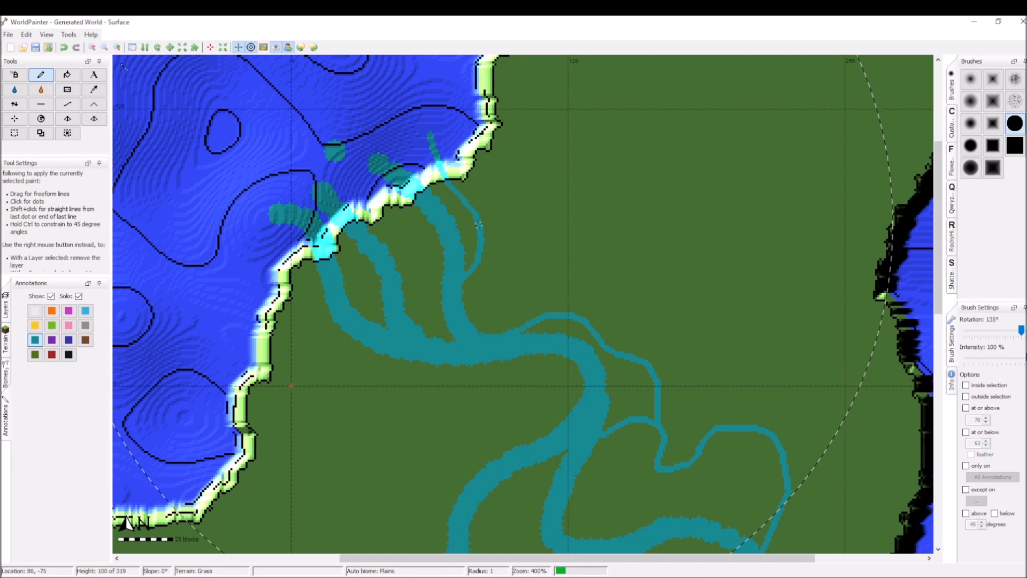
mouse_move(480, 224)
left_mouse_down()
mouse_move(482, 163)
mouse_move(432, 102)
left_mouse_up()
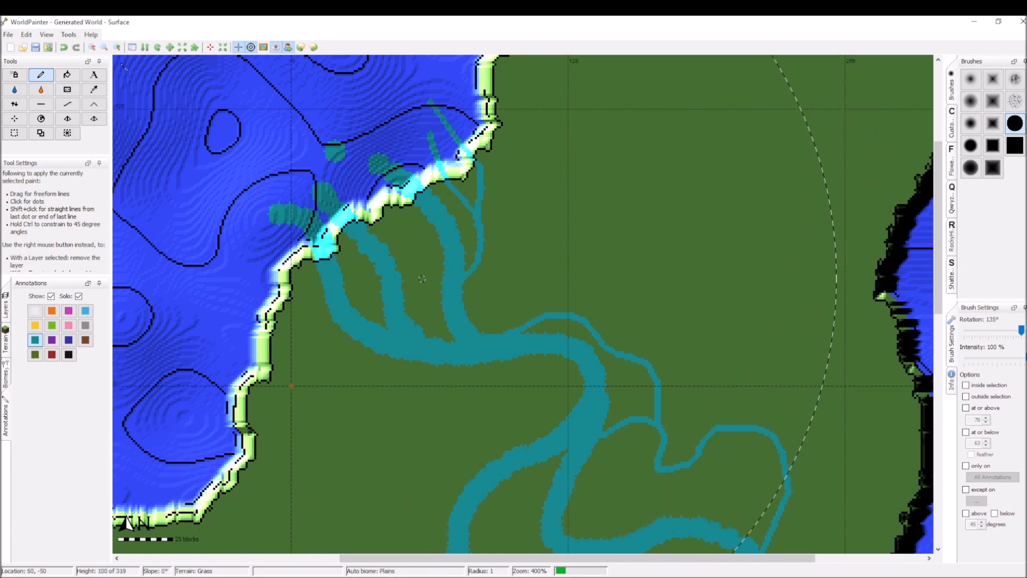
left_click_drag(387, 221, 353, 162)
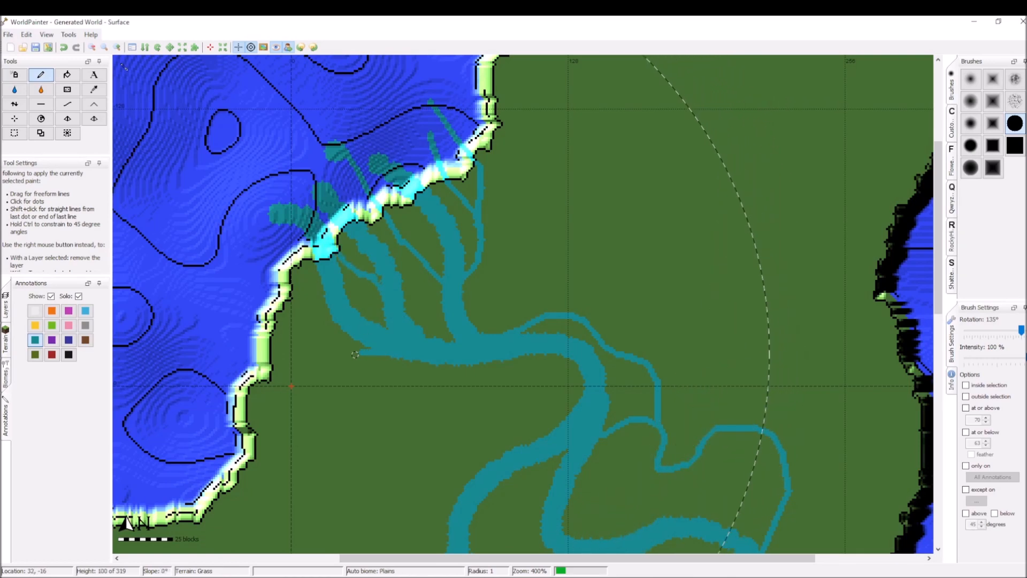
middle_click_drag(246, 318, 275, 210)
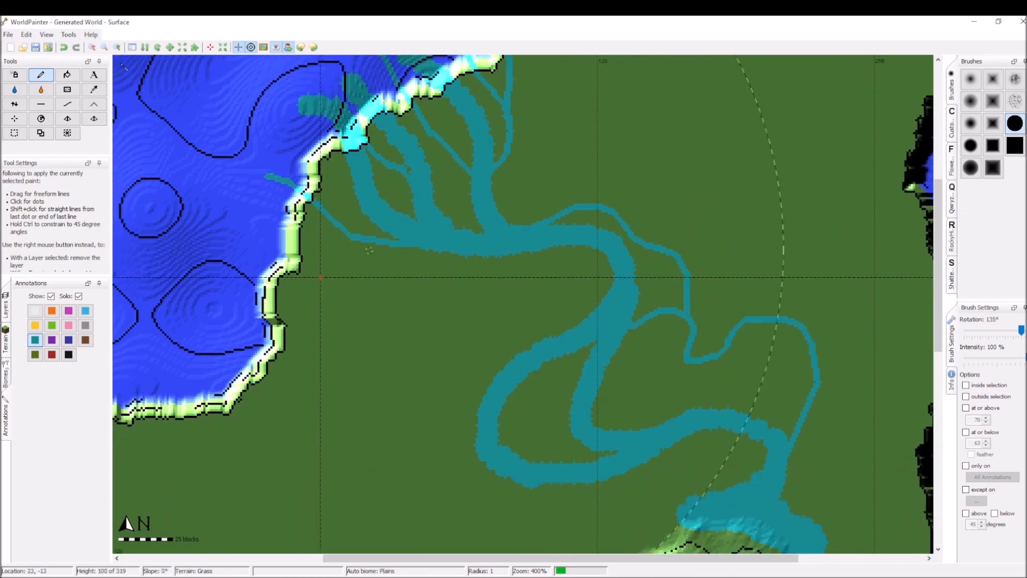
Draw a thin cyan side channel with the Pencil from the river's large bend westward to the delta's southern branch
mouse_move(531, 346)
left_mouse_down()
mouse_move(533, 322)
mouse_move(511, 291)
mouse_move(406, 265)
left_mouse_up()
mouse_move(568, 304)
middle_mouse_down()
mouse_move(505, 339)
mouse_move(522, 341)
middle_mouse_up()
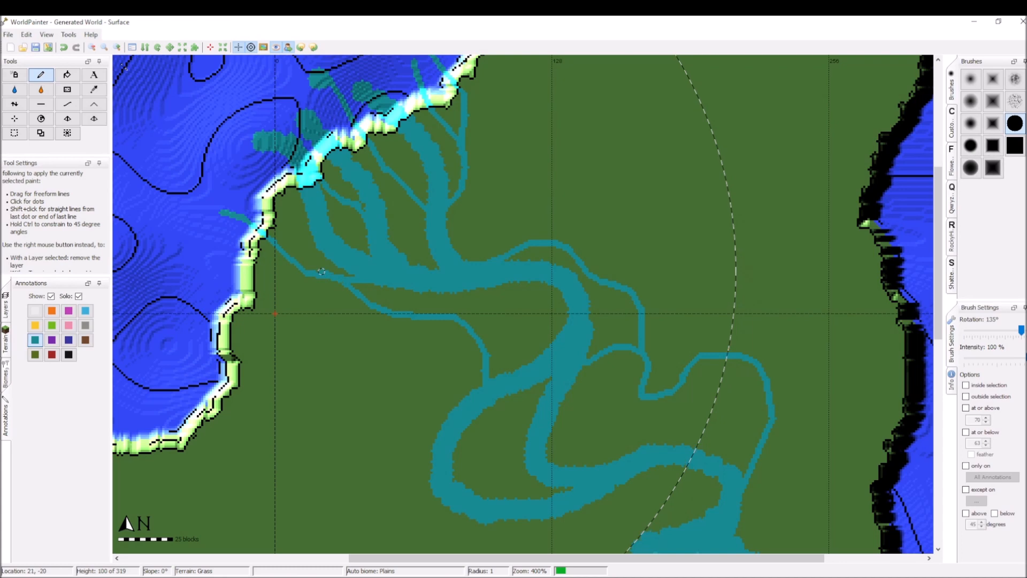
middle_click_drag(534, 280, 438, 159)
scroll(502, 172, "down", 1, "ctrl")
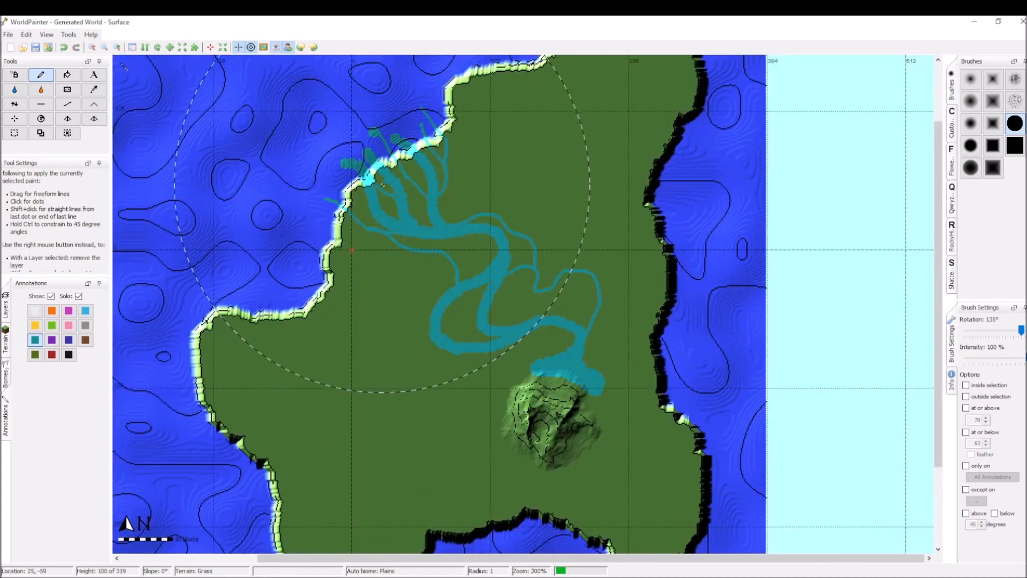
middle_click_drag(638, 386, 681, 412)
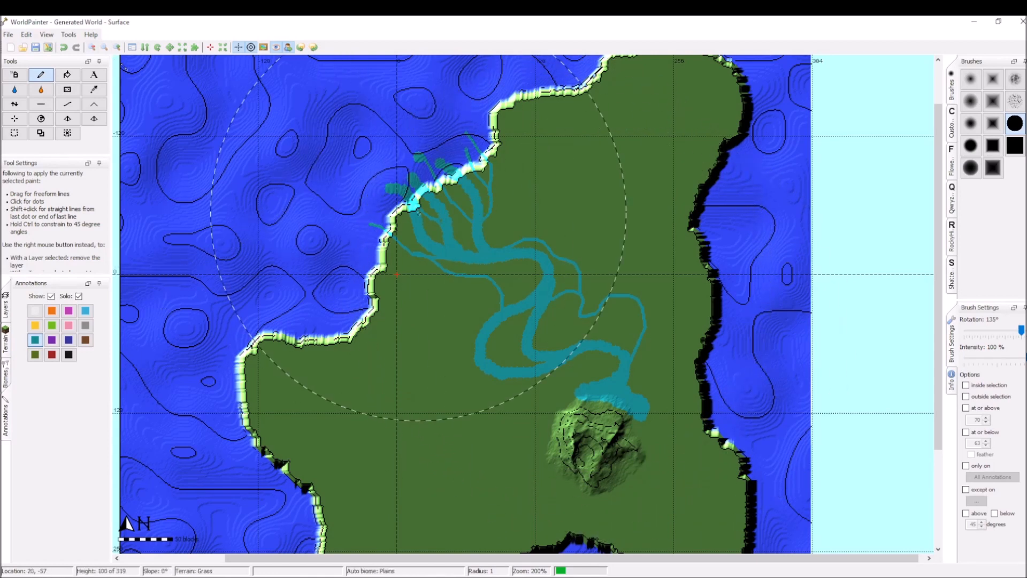
Run the ValleyCraft.js script on the cyan annotations with a bottom height of 59 and river bed profile 0,1,2,3,4x3,5x5
left_click(68, 34)
left_click(88, 107)
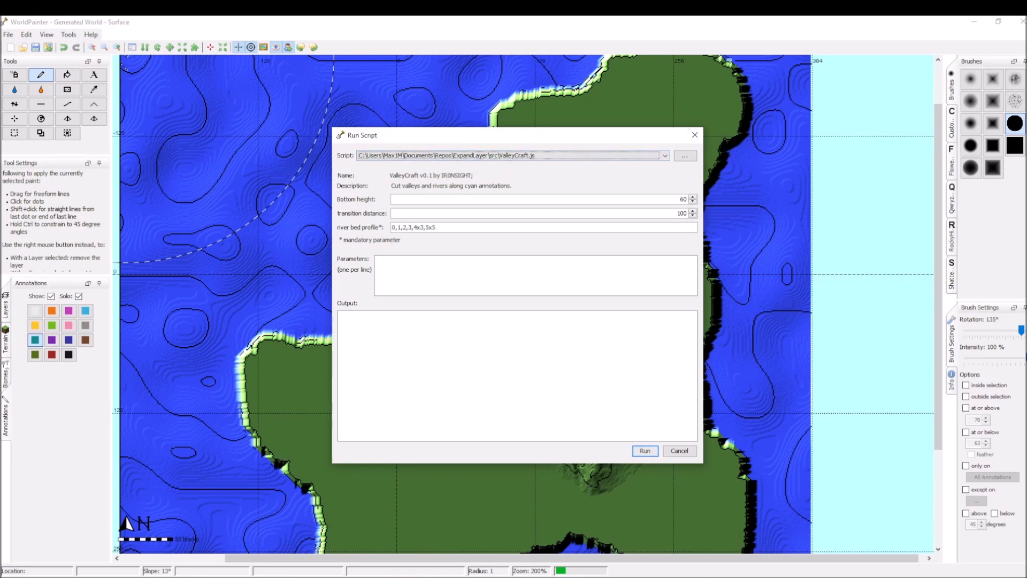
key("Tab")
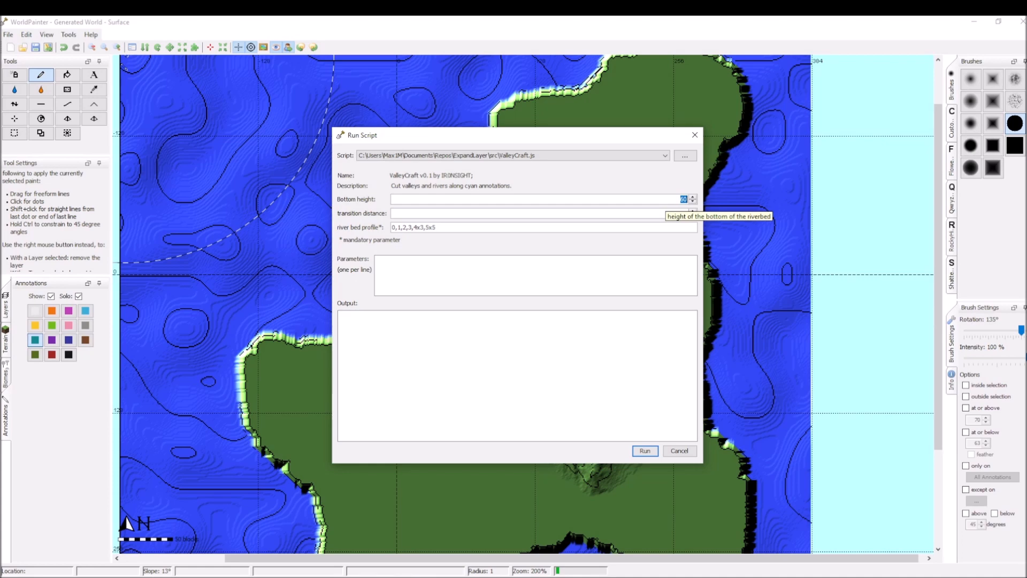
type("59")
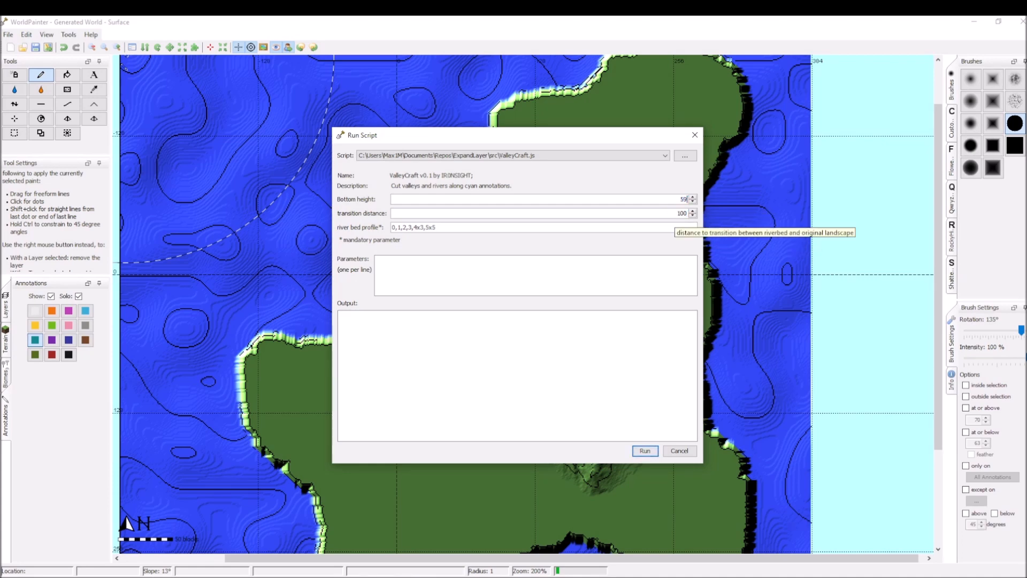
left_click_drag(669, 213, 688, 214)
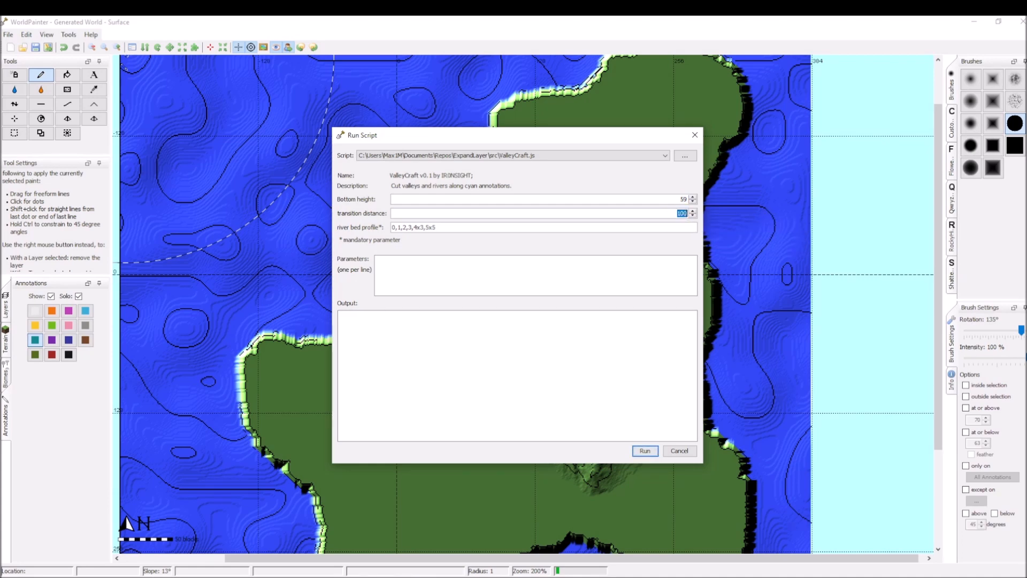
key("Tab")
key("Tab")
double_click(682, 214)
key("Return")
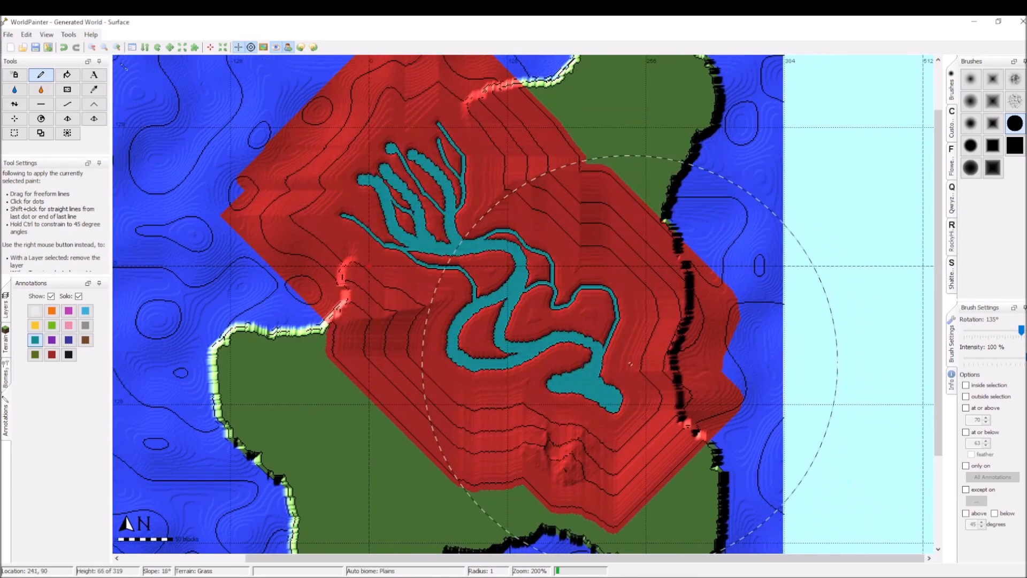
Open the 3D view and examine the carved riverbeds, valley slopes and delta
key("ctrl+3")
scroll(615, 327, "up", 2)
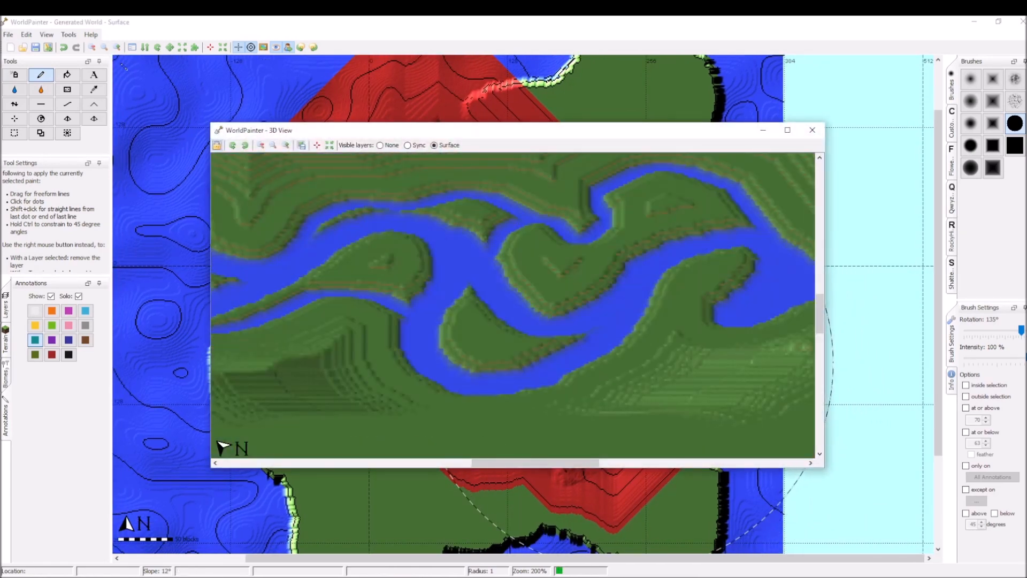
scroll(512, 305, "down", 4)
left_click_drag(512, 305, 533, 321)
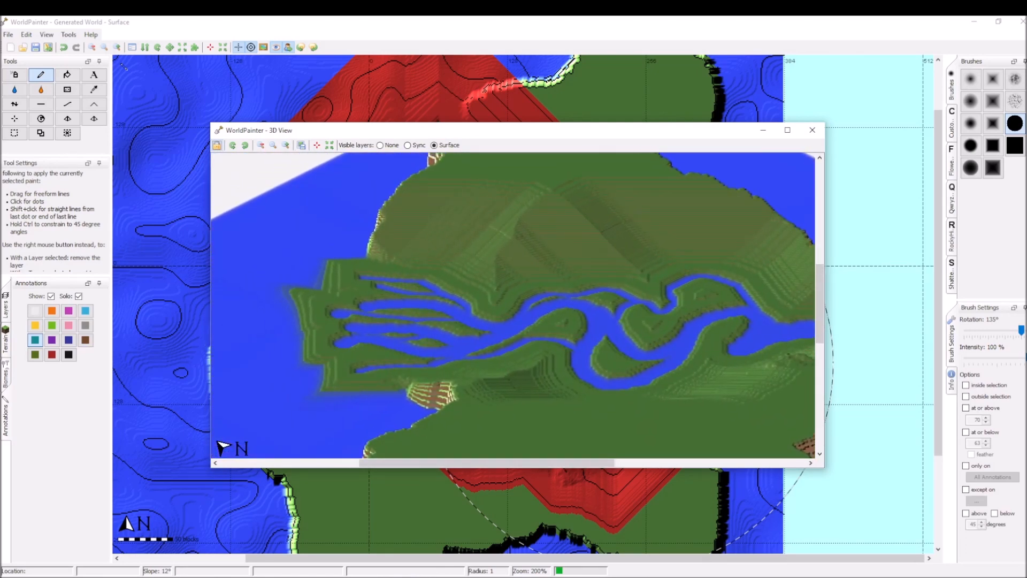
Examine the river's full course between the delta and the headwater in the 3D view and move the view aside to expose the map
left_click_drag(436, 357, 199, 362)
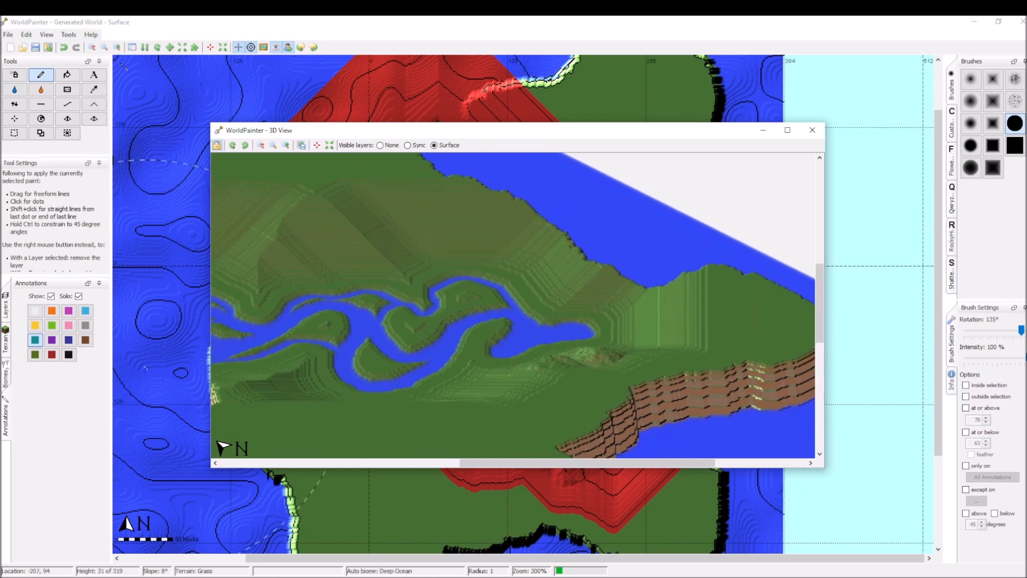
left_click_drag(470, 316, 560, 312)
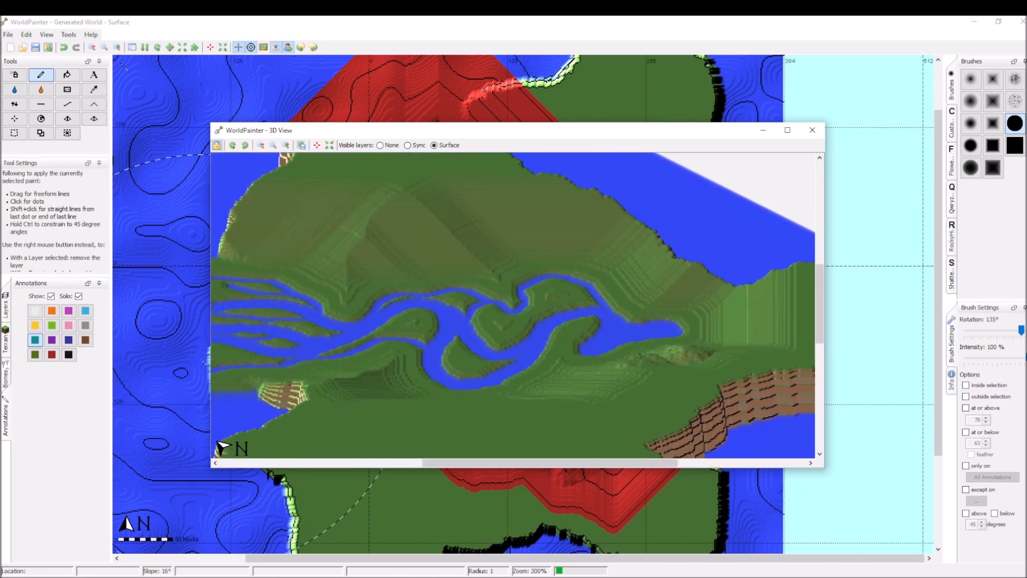
left_click_drag(564, 130, 903, 58)
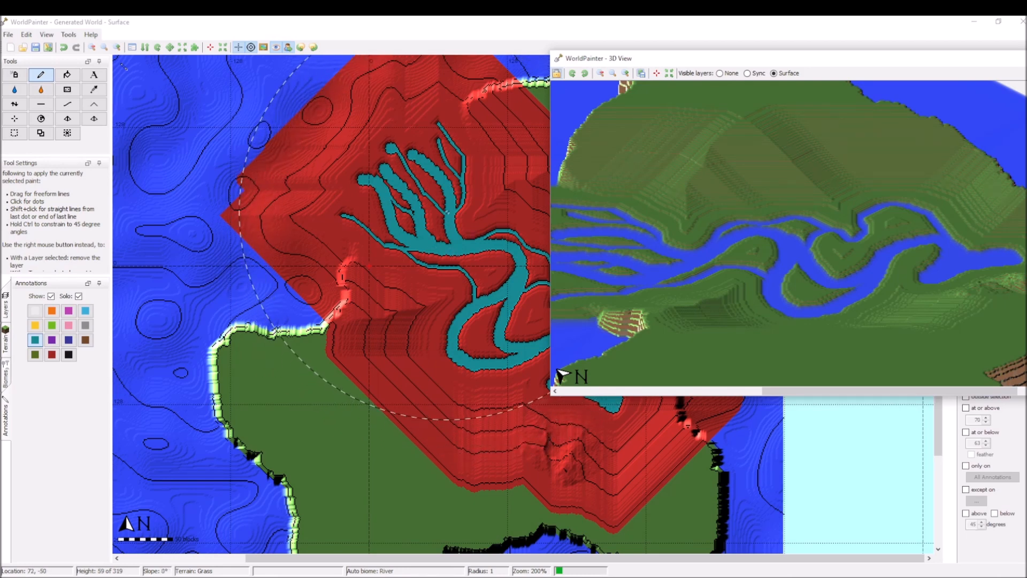
Inspect the narrow side channels, the slope contours and the valley's north-eastern edge on the map
middle_click_drag(506, 289, 457, 293)
scroll(435, 233, "up", 1, "ctrl")
middle_click_drag(427, 221, 448, 260)
scroll(428, 284, "up", 1, "ctrl")
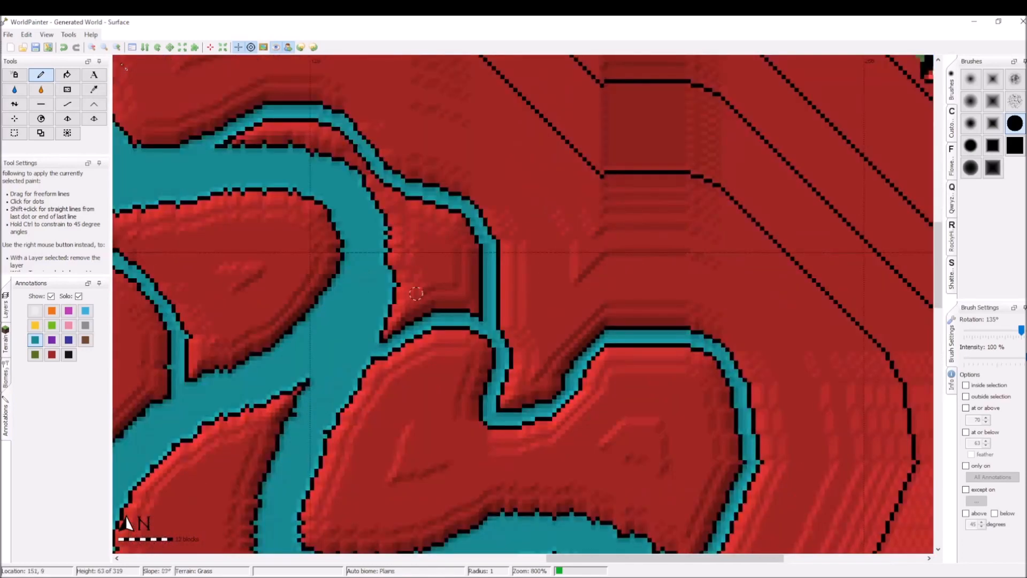
middle_click_drag(425, 293, 524, 333)
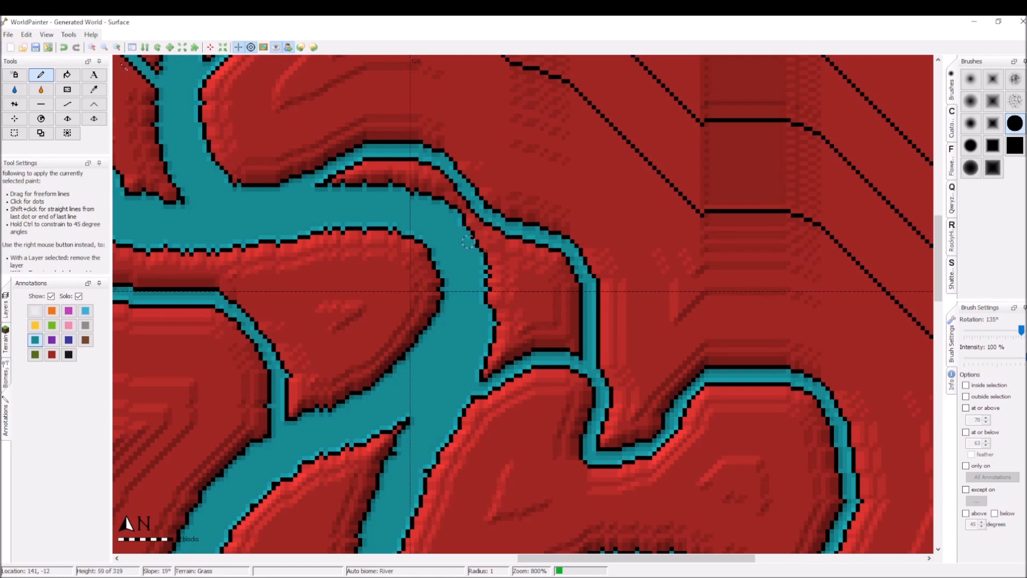
mouse_move(486, 241)
left_mouse_down()
mouse_move(475, 261)
mouse_move(479, 246)
left_mouse_up()
middle_click_drag(455, 280, 484, 283)
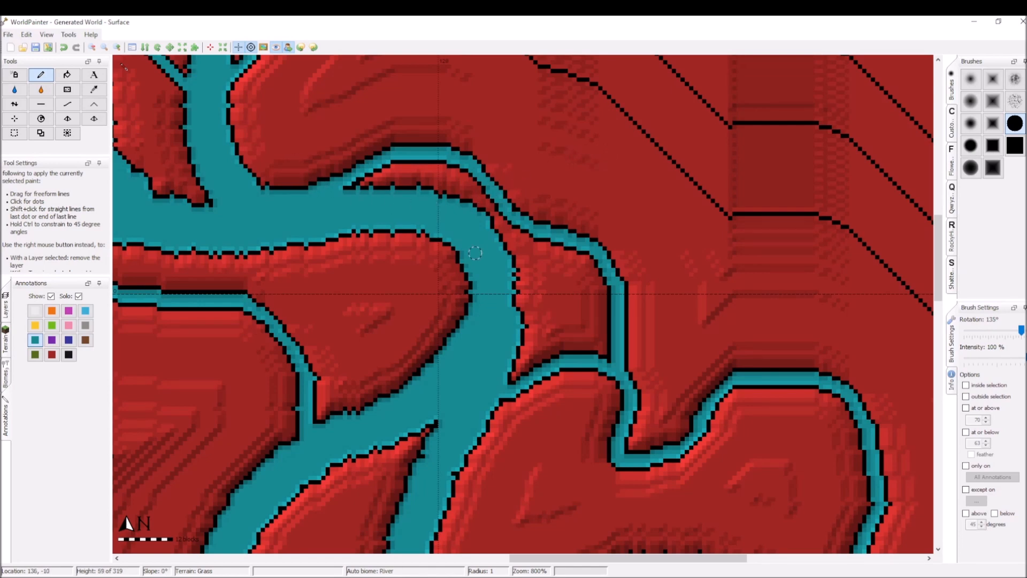
middle_click_drag(422, 300, 441, 360)
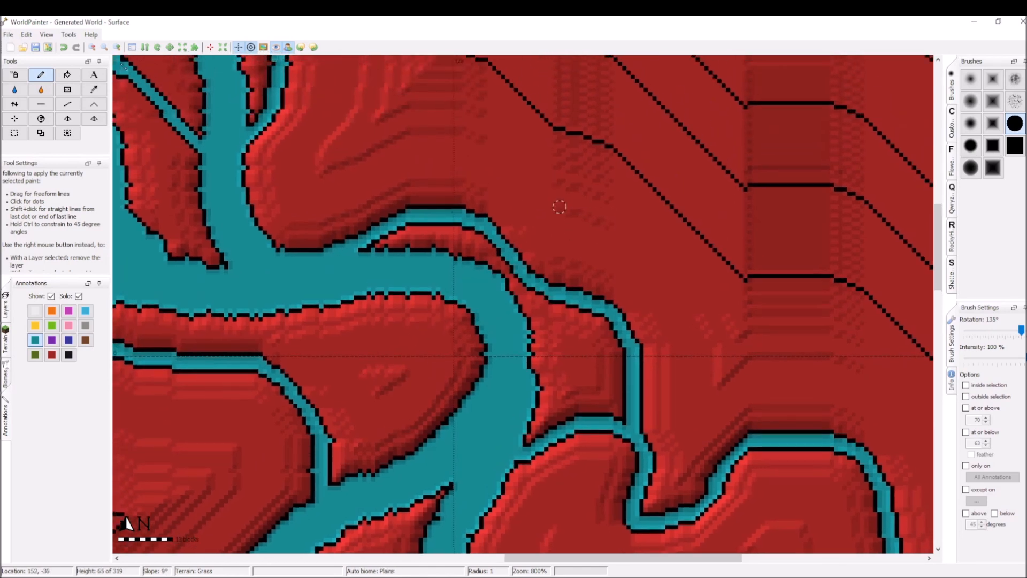
middle_click_drag(425, 144, 398, 279)
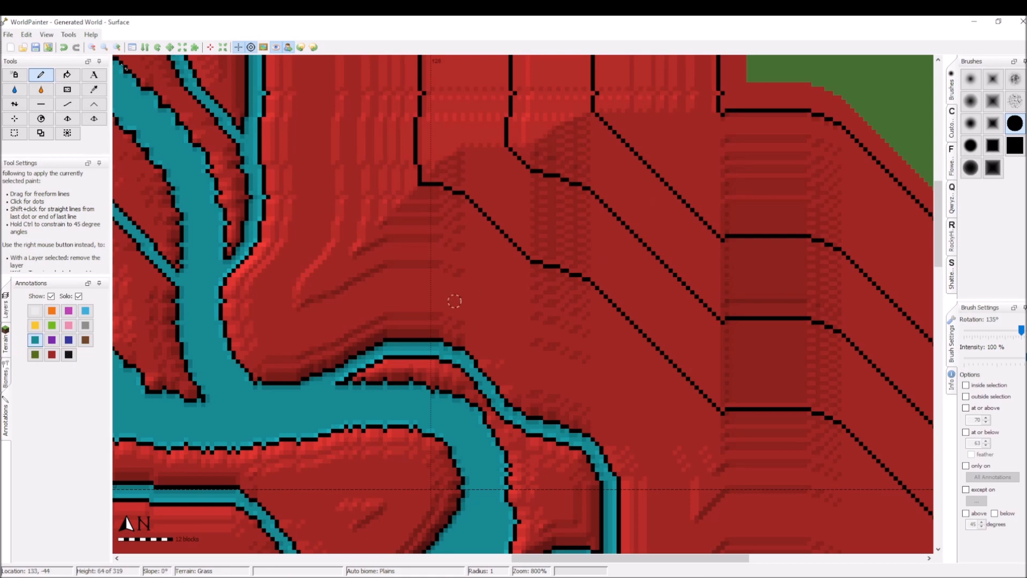
middle_click_drag(666, 337, 486, 377)
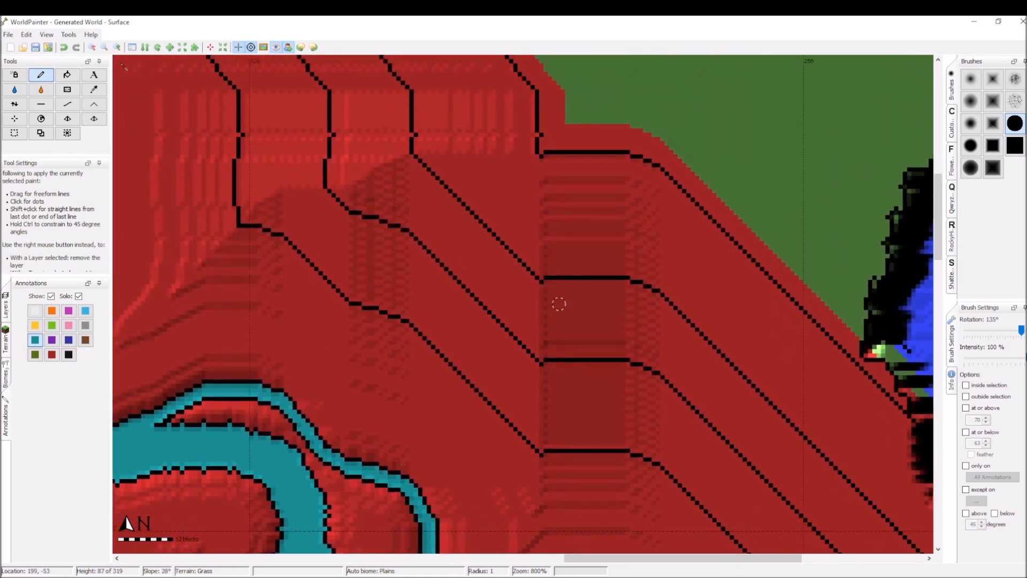
scroll(560, 303, "down", 1, "ctrl")
middle_click_drag(408, 410, 510, 336)
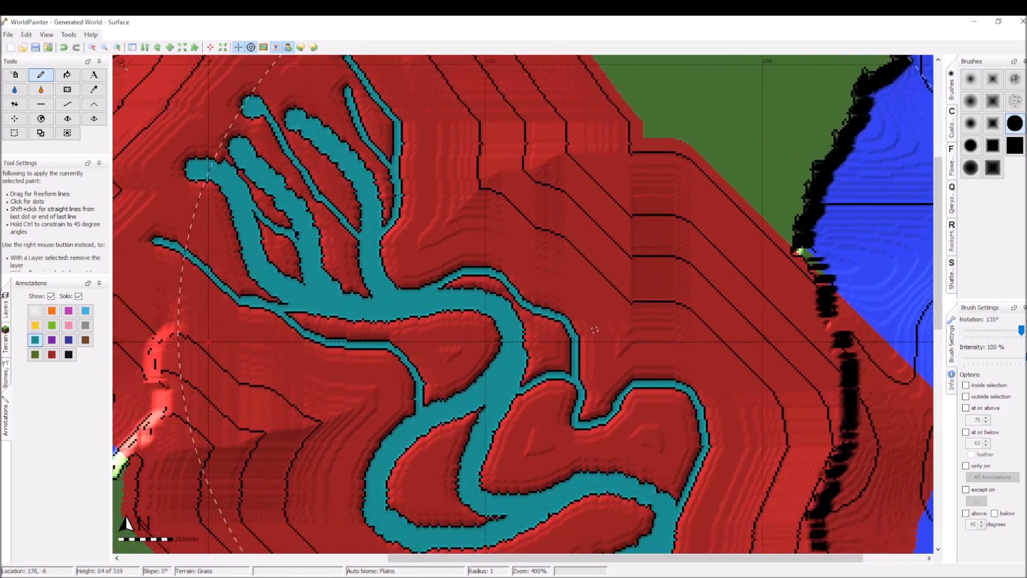
Return to the 3D view, inspect the valley slopes beside the river's upper course up close, and close the view
key("alt+Tab")
middle_click_drag(792, 214, 626, 299)
middle_click_drag(786, 236, 758, 203)
scroll(789, 233, "up", 2)
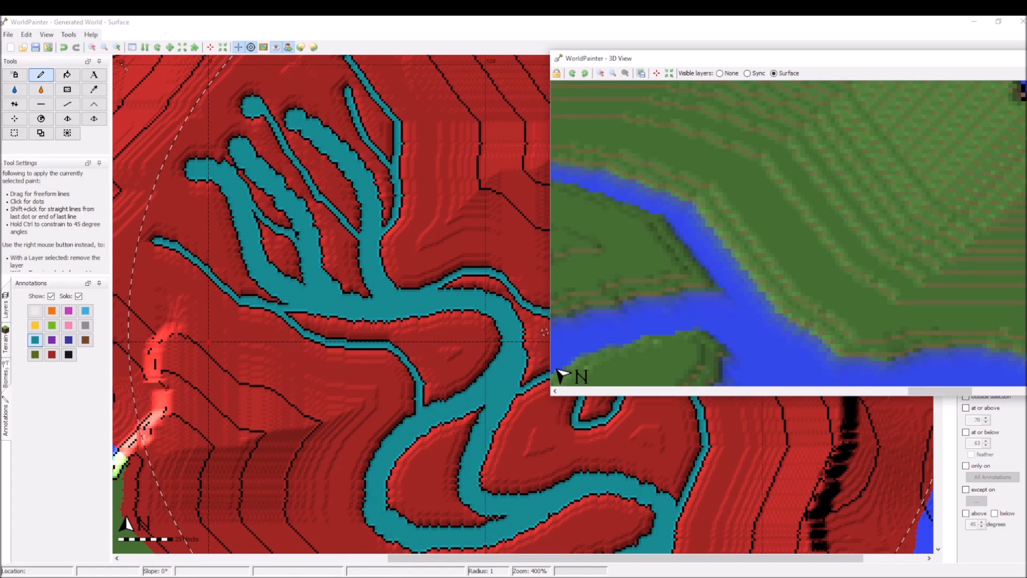
left_click_drag(695, 58, 300, 152)
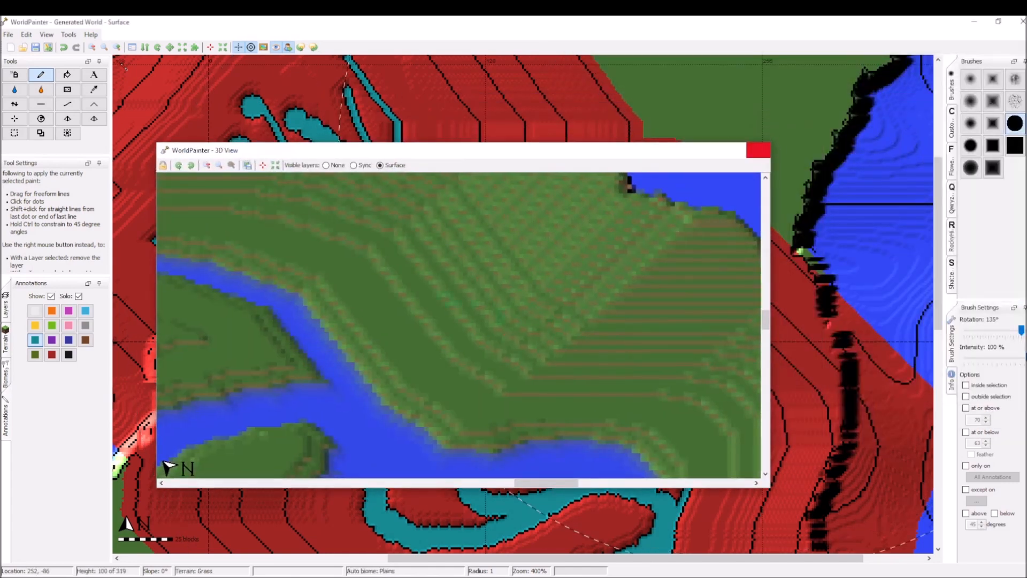
left_click(757, 152)
Run ValleyCraft.js with bottom height 60, a much shorter transition distance than 100, and river bed profile 0,1,2,3,4x3,5x5
left_click(69, 34)
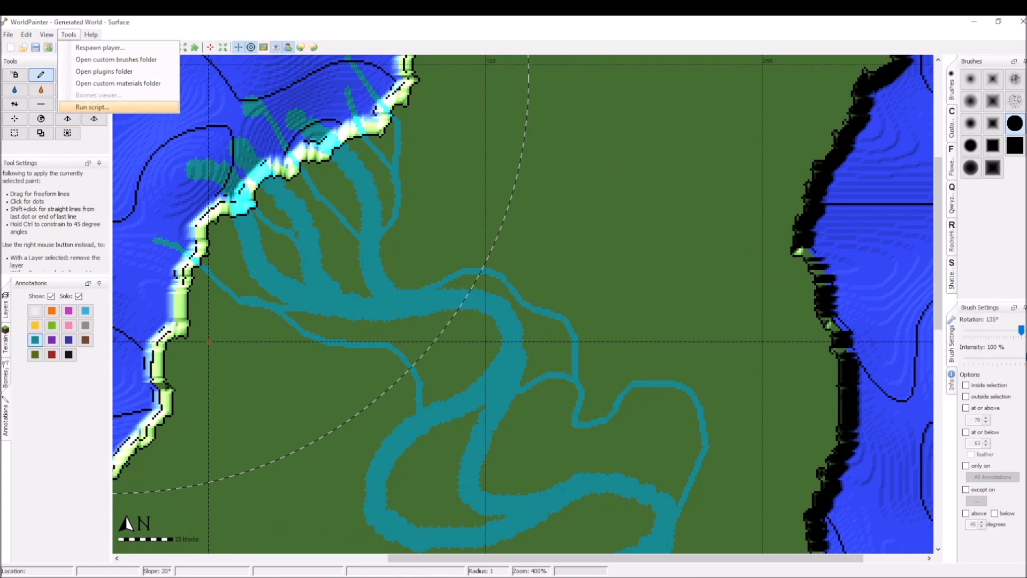
left_click(88, 106)
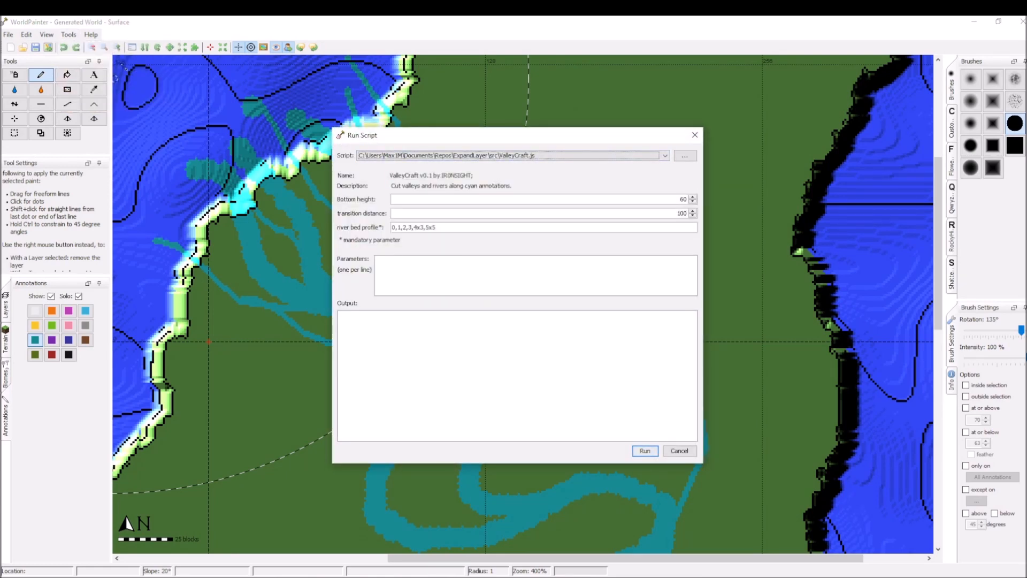
left_click(393, 227)
key("Right")
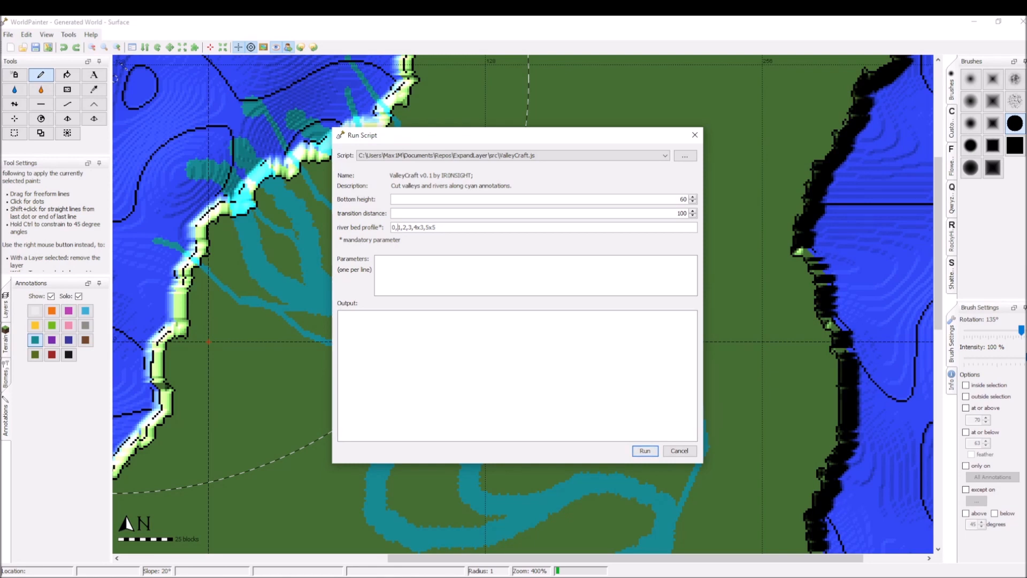
key("Right")
key("Right")
key("Right")
key("Right")
key("Right")
key("Right")
key("Right")
key("Right")
key("Right")
key("Right")
key("Right")
left_click(644, 450)
left_click(681, 451)
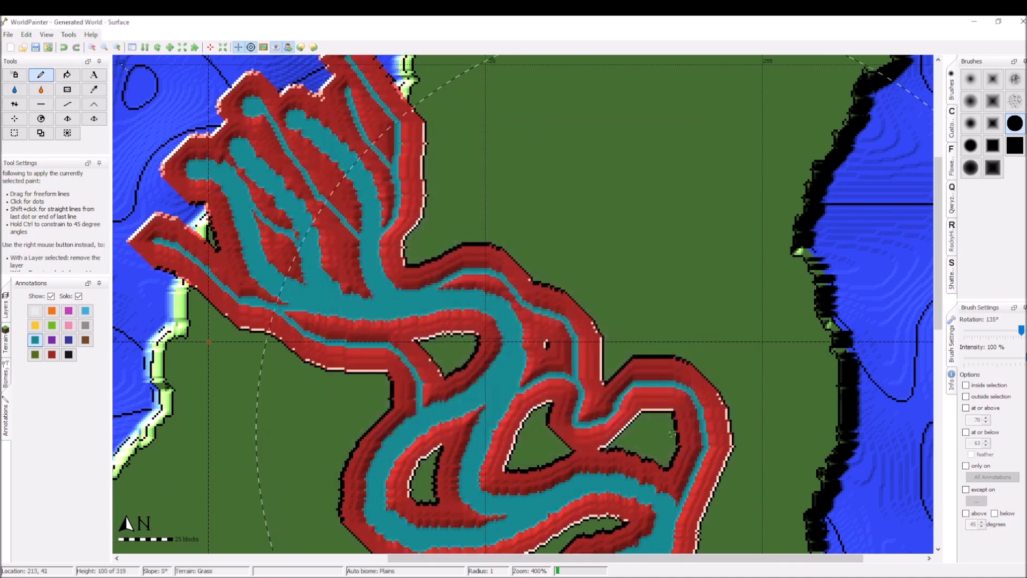
Open the 3D view, examine the valley walls and islands along the river, and close the view
key("ctrl+3")
scroll(512, 276, "up", 2)
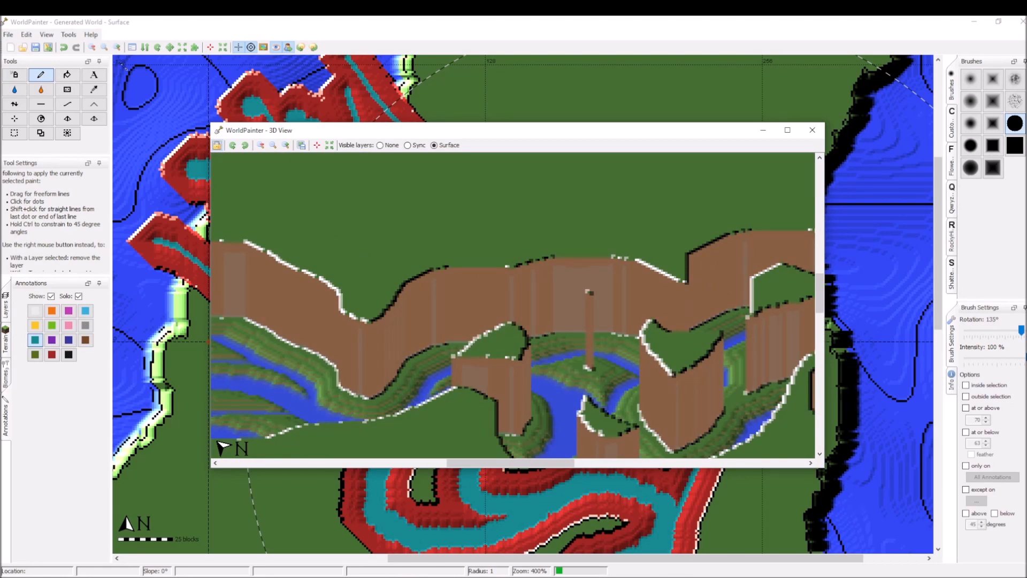
left_click(812, 130)
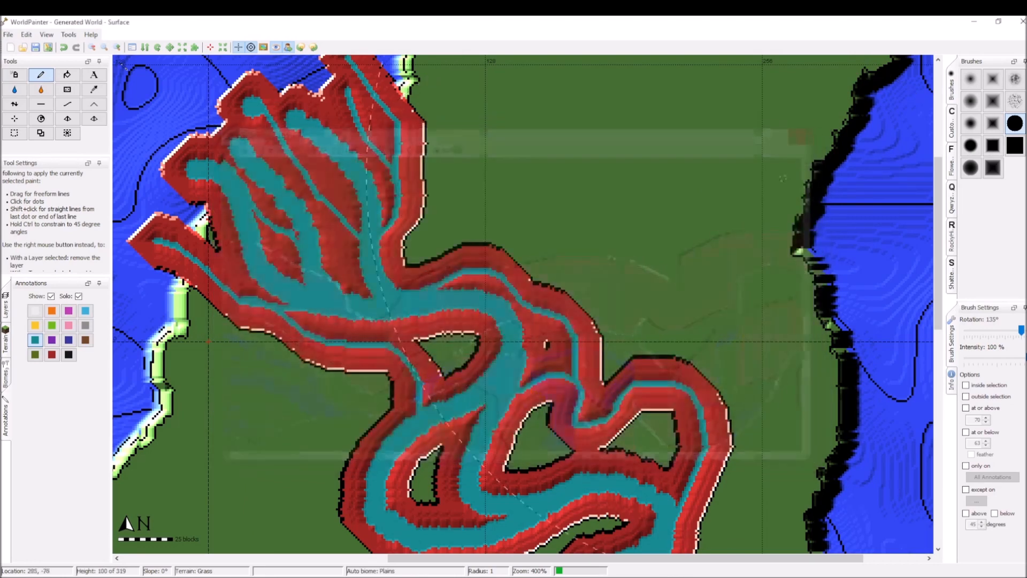
Run ValleyCraft.js with bottom height 60, transition distance 250 and river bed profile 0,1,2,3,4x3,5x5
left_click(69, 34)
left_click(92, 107)
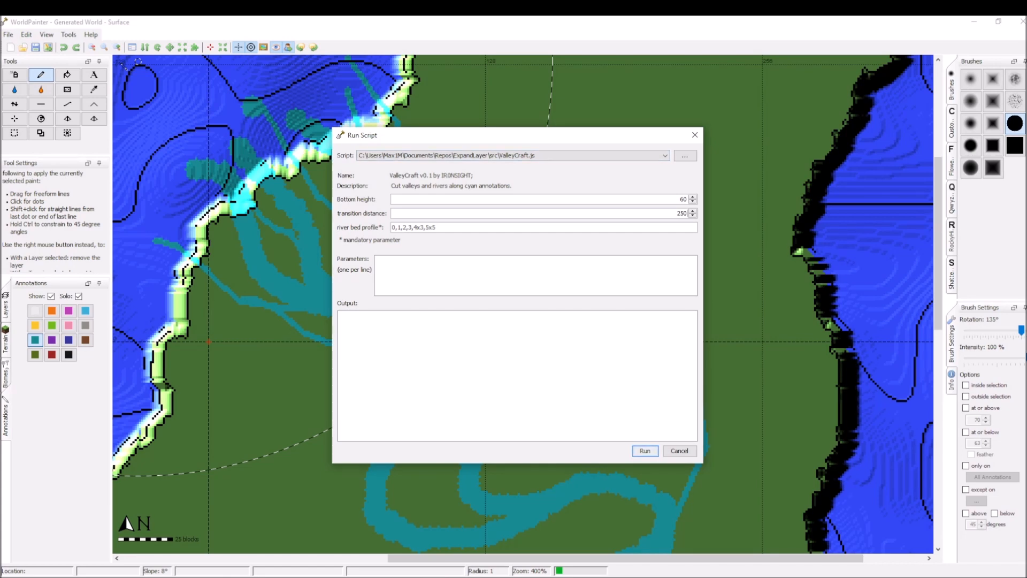
key("Return")
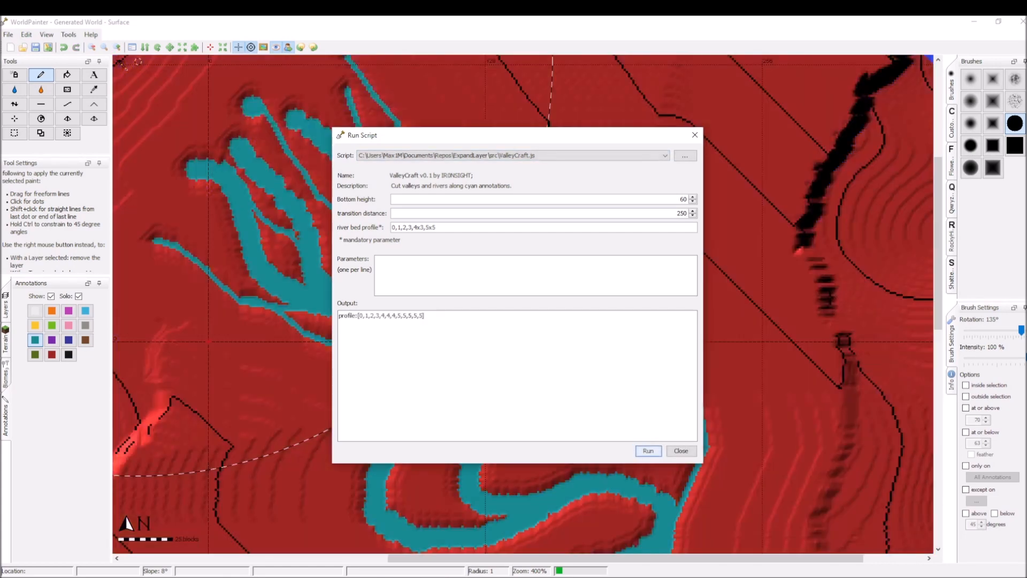
left_click(681, 451)
Examine the widened valley in the 3D view, including the slopes around the river's upper end, and close the view
scroll(654, 378, "down", 1)
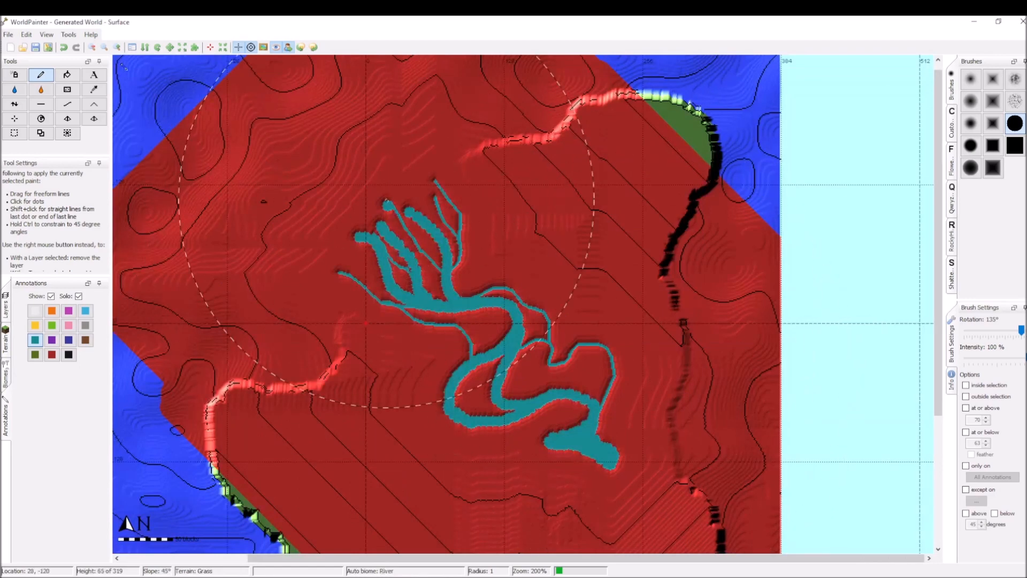
key("ctrl+3")
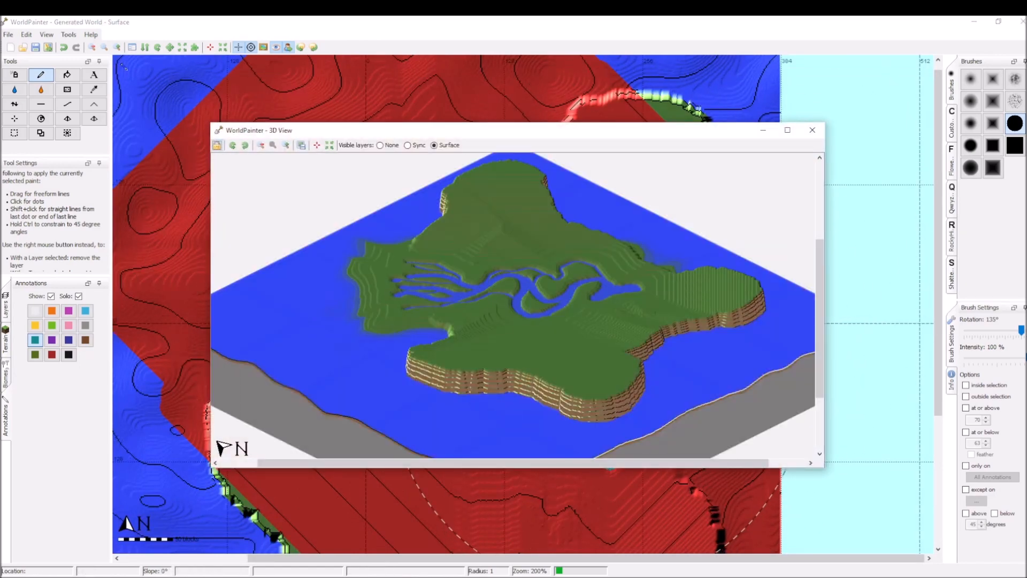
scroll(601, 385, "up", 1)
left_click_drag(535, 294, 312, 266)
scroll(512, 305, "up", 1)
left_click_drag(513, 305, 458, 267)
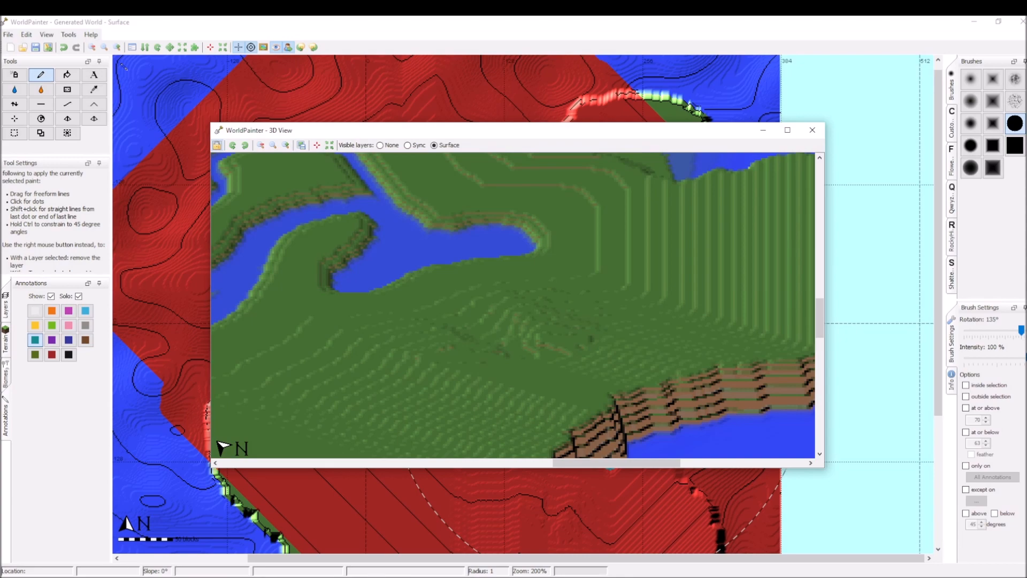
left_click(813, 130)
Undo the valley carved with the 250 transition distance
middle_click_drag(575, 327, 585, 188)
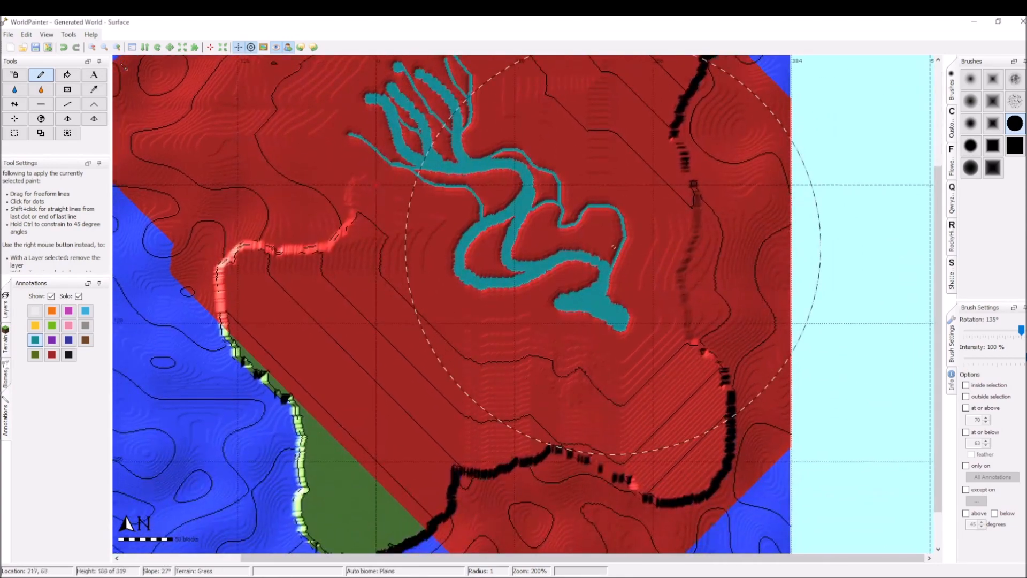
key("ctrl+z")
middle_click_drag(573, 380, 600, 432)
middle_click_drag(531, 347, 520, 371)
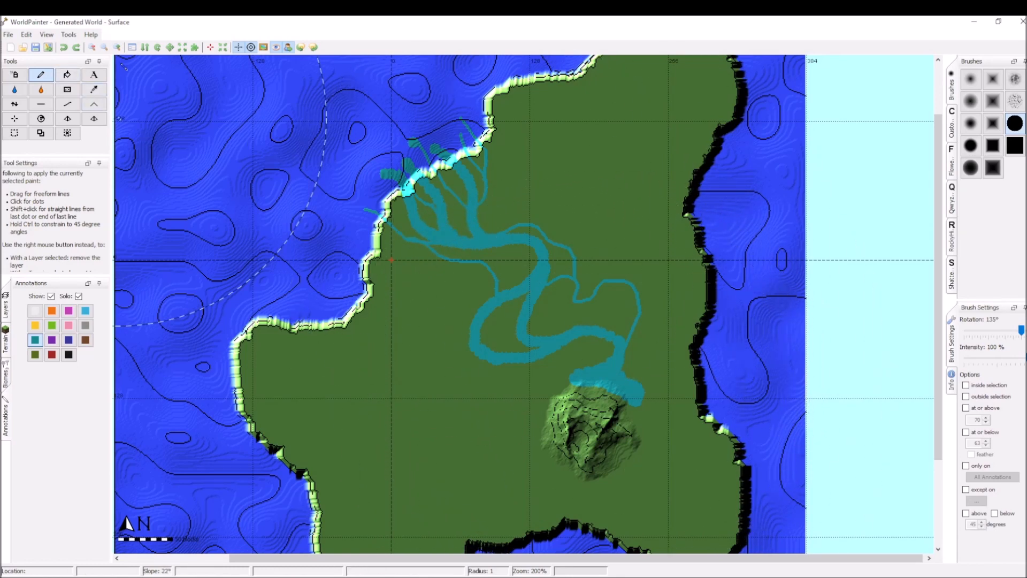
Run ValleyCraft.js on the cyan annotations with bottom height 60, transition distance 25 and river bed profile 0,1,2,3,4x3,5x5
left_click(68, 35)
left_click(85, 106)
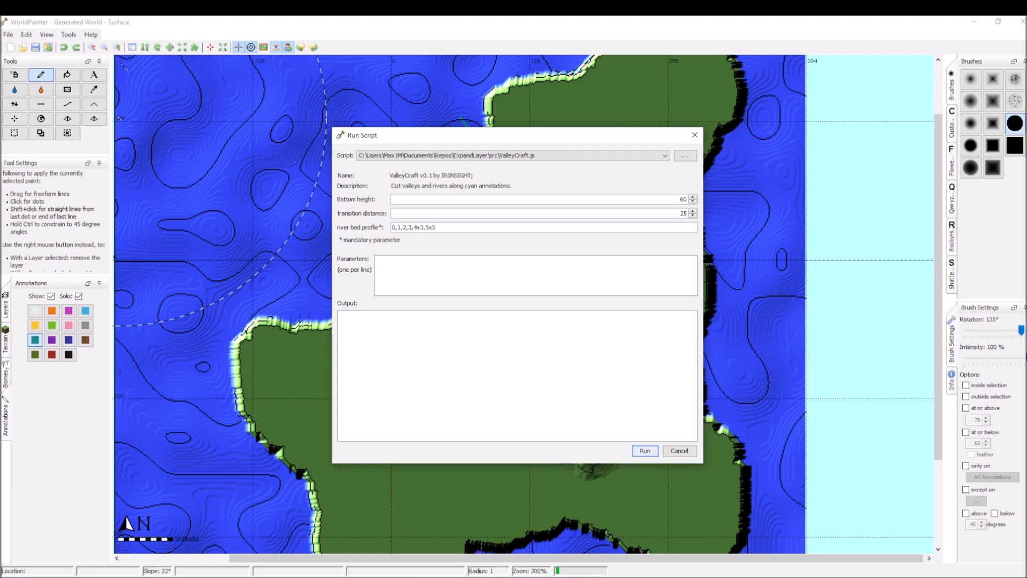
left_click(644, 450)
left_click(679, 451)
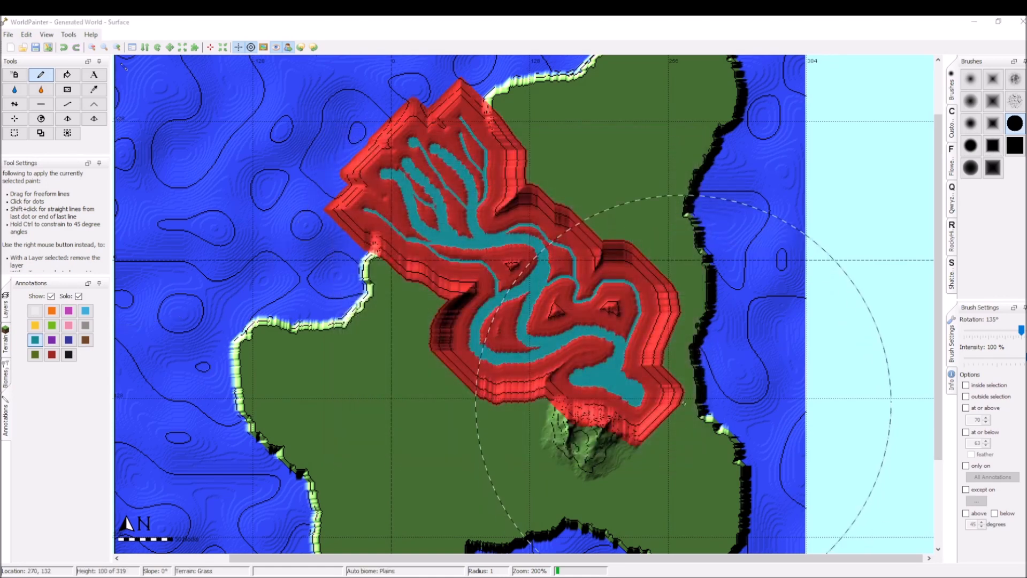
Open the 3D view, examine the steeper valley sides, the delta and the hill, and close the view
key("F3")
scroll(683, 260, "up", 1)
left_click_drag(684, 260, 679, 318)
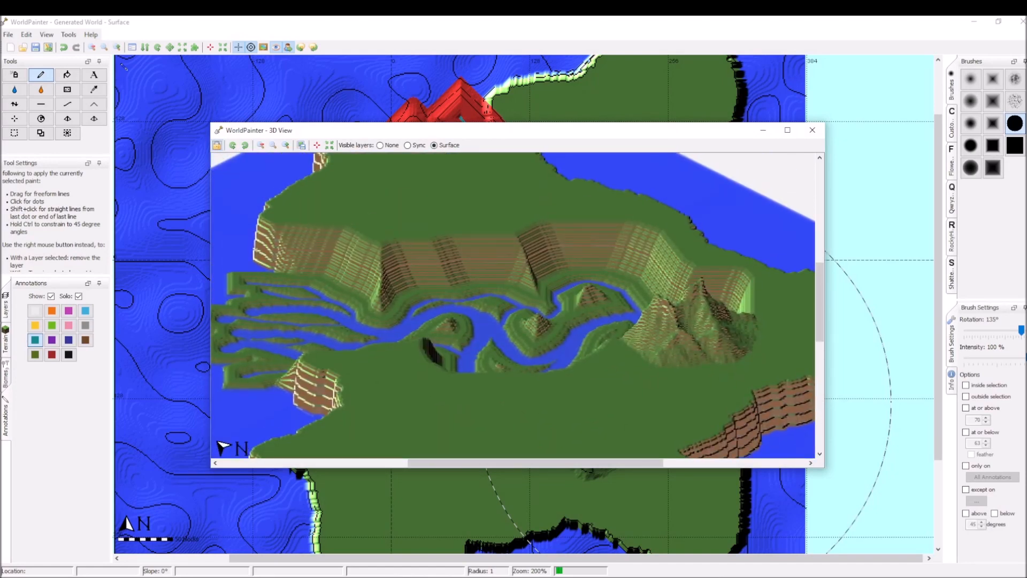
left_click_drag(642, 311, 675, 311)
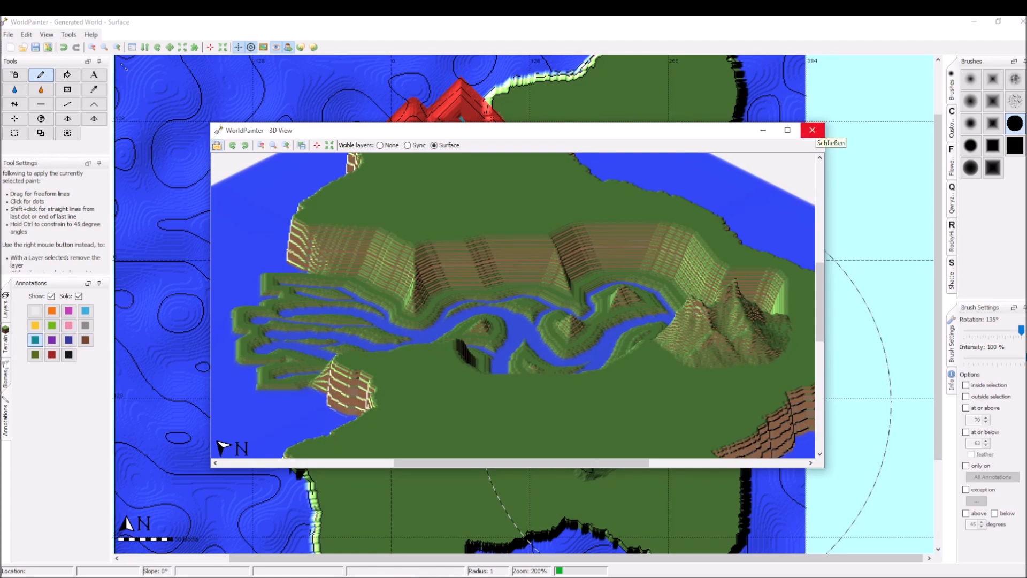
left_click(812, 130)
Flatten the underwater slope at the delta's western corner using the Flatten tool and a soft round brush with radius 16
middle_click_drag(364, 230, 527, 302)
scroll(527, 302, "up", 1)
middle_click_drag(541, 259, 511, 316)
scroll(512, 316, "down", 1)
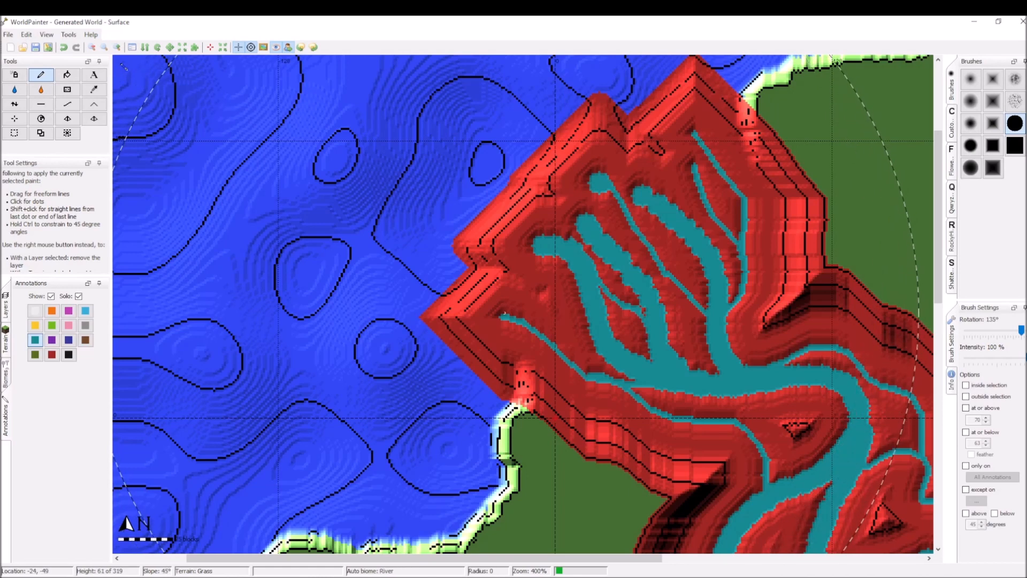
middle_click_drag(447, 294, 399, 346)
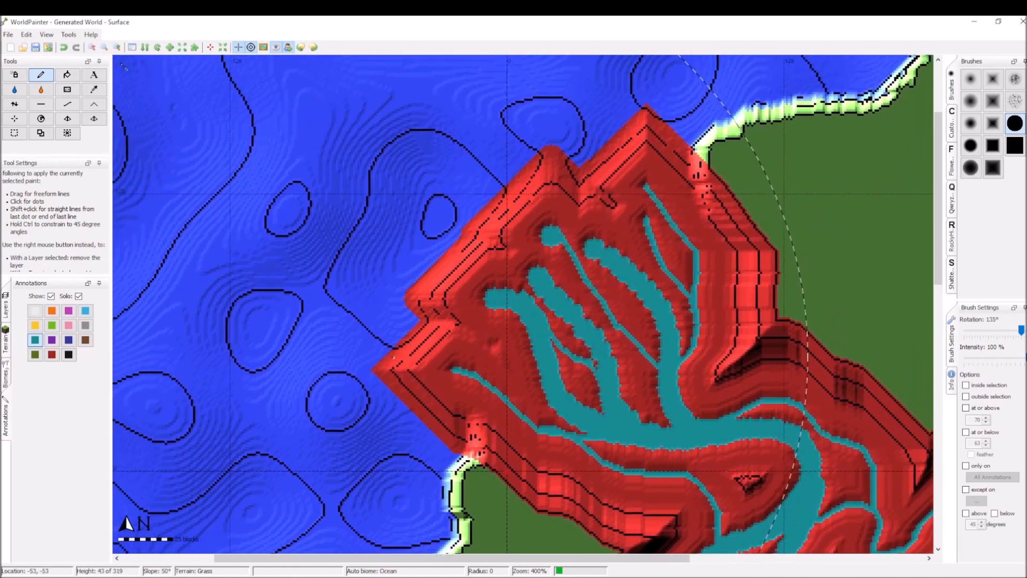
left_click(15, 90)
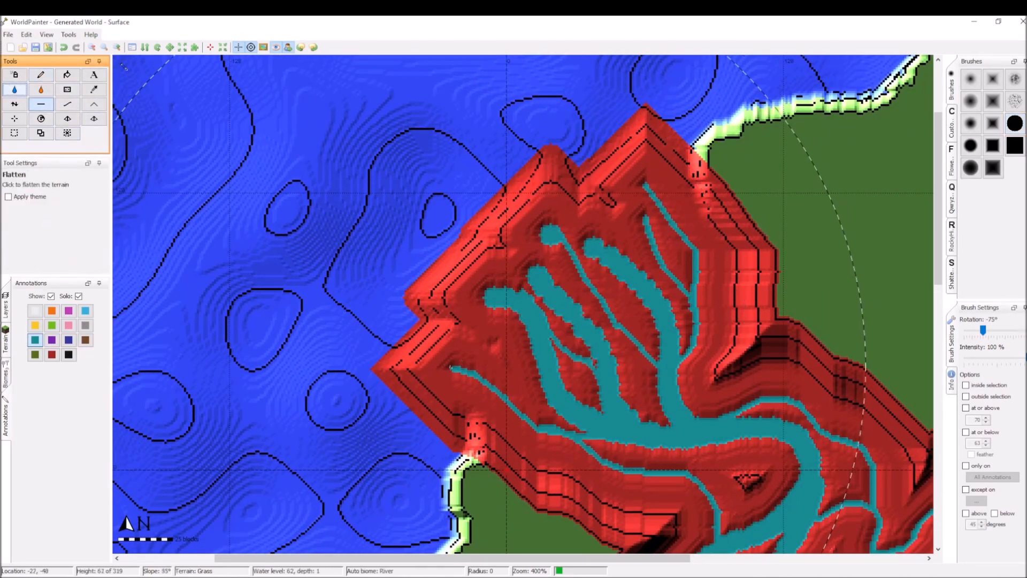
left_click(971, 79)
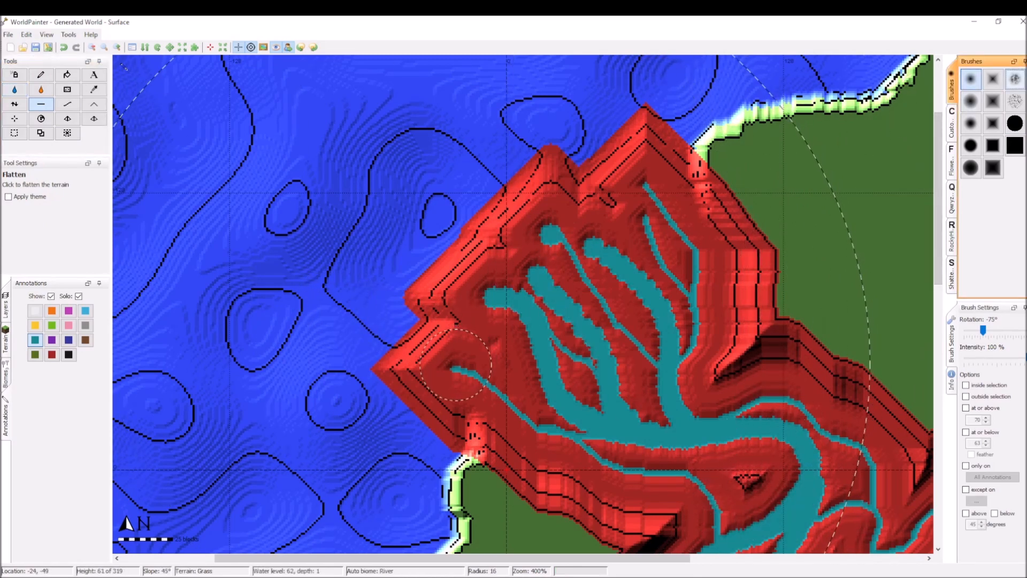
mouse_move(456, 372)
left_mouse_down()
mouse_move(422, 364)
mouse_move(396, 401)
mouse_move(411, 391)
left_mouse_up()
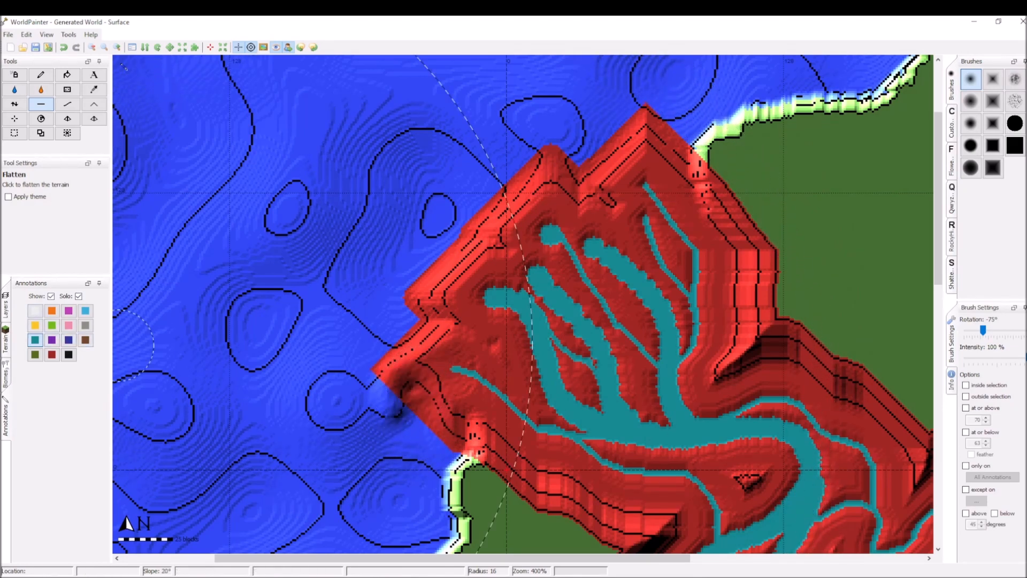
Turn off the solo display of the annotations
left_click(79, 295)
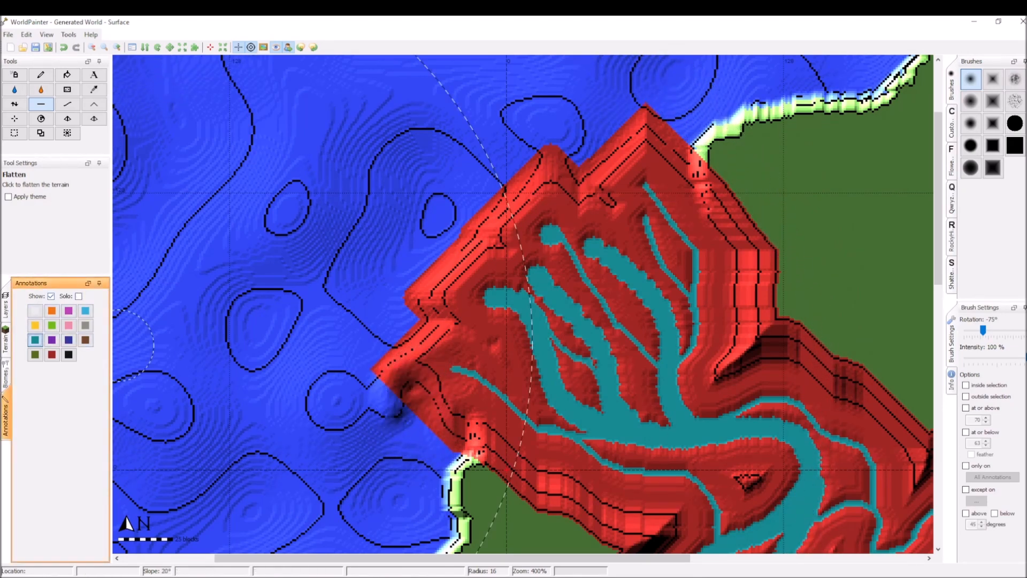
Hide the annotations and flatten the delta's seaward edge with the radius 16 brush so its channels open into the ocean
left_click(51, 296)
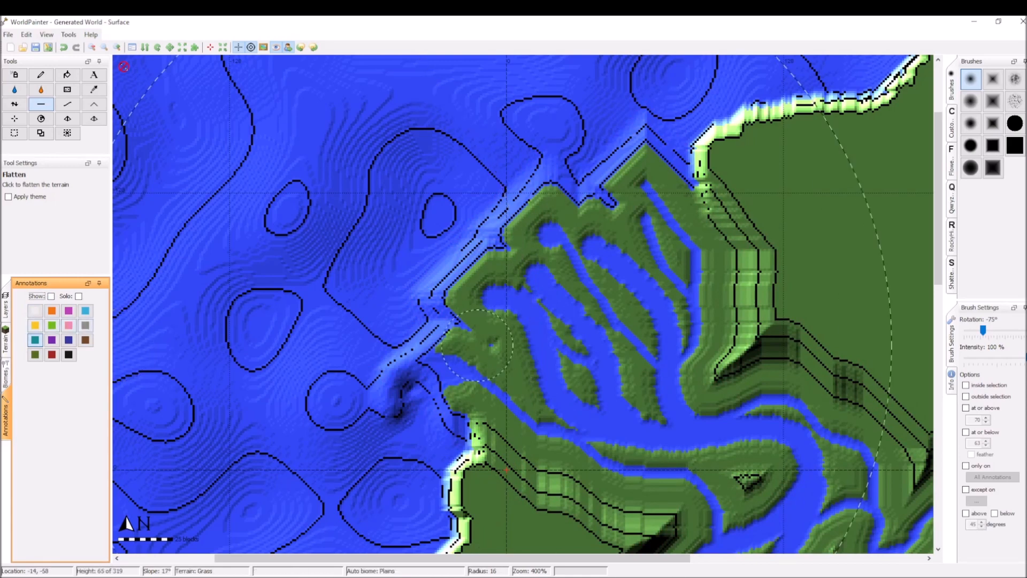
left_click(426, 382)
left_click_drag(425, 382, 423, 385)
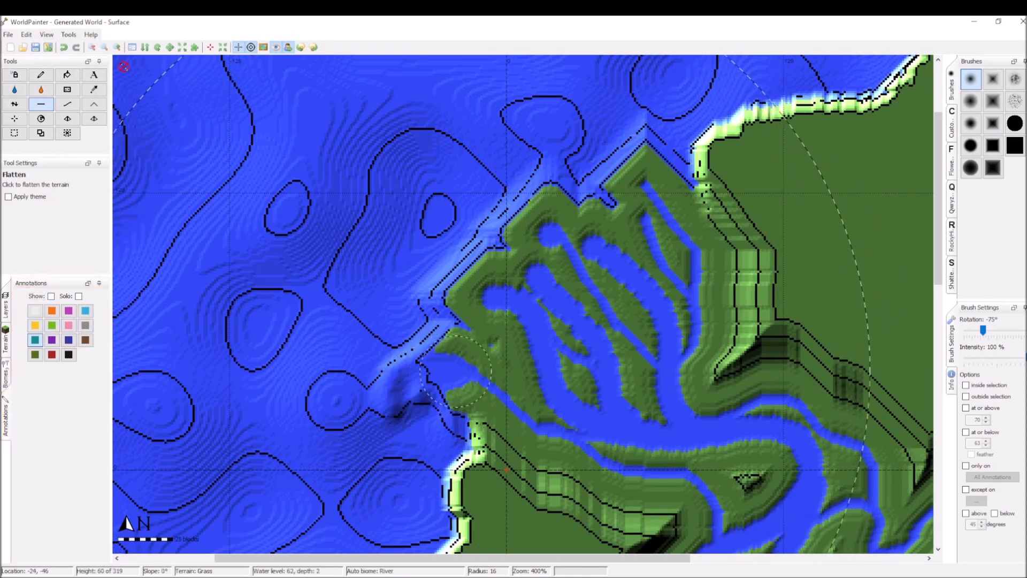
left_click_drag(484, 305, 421, 316)
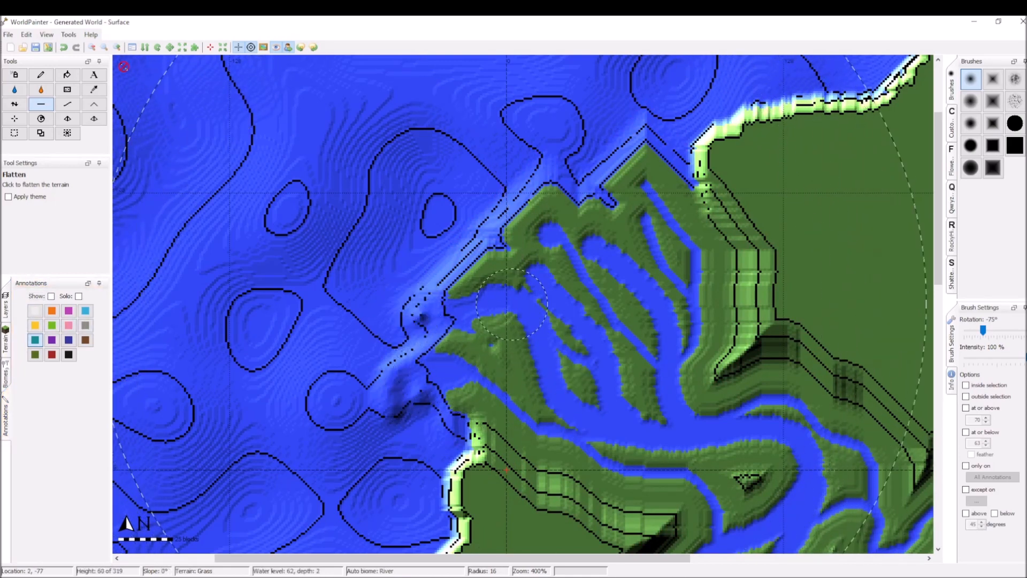
left_click_drag(542, 301, 480, 229)
left_click_drag(557, 233, 483, 227)
left_click_drag(603, 238, 584, 176)
left_click_drag(655, 196, 606, 132)
left_click_drag(654, 228, 620, 143)
left_click_drag(592, 192, 518, 173)
left_click_drag(555, 278, 462, 249)
left_click_drag(464, 387, 424, 388)
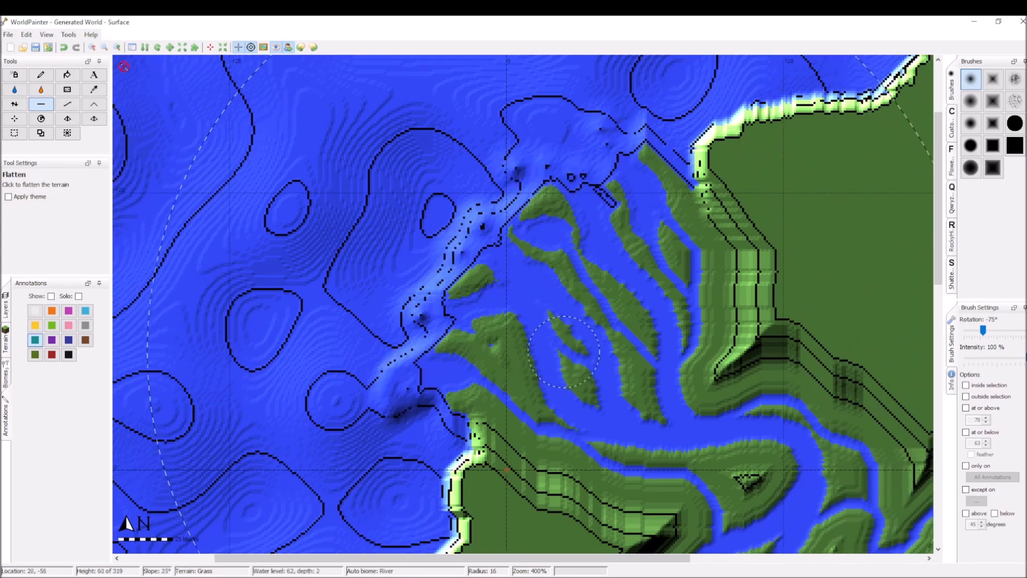
mouse_move(548, 345)
left_mouse_down()
mouse_move(460, 306)
mouse_move(422, 316)
left_mouse_up()
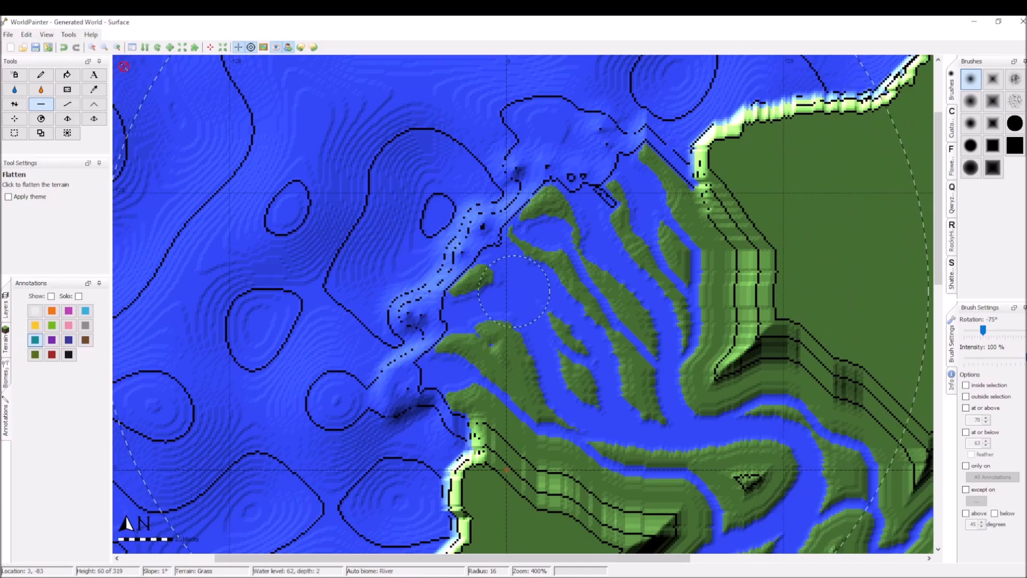
left_click_drag(509, 271, 469, 230)
mouse_move(599, 261)
left_mouse_down()
mouse_move(544, 248)
mouse_move(474, 202)
left_mouse_up()
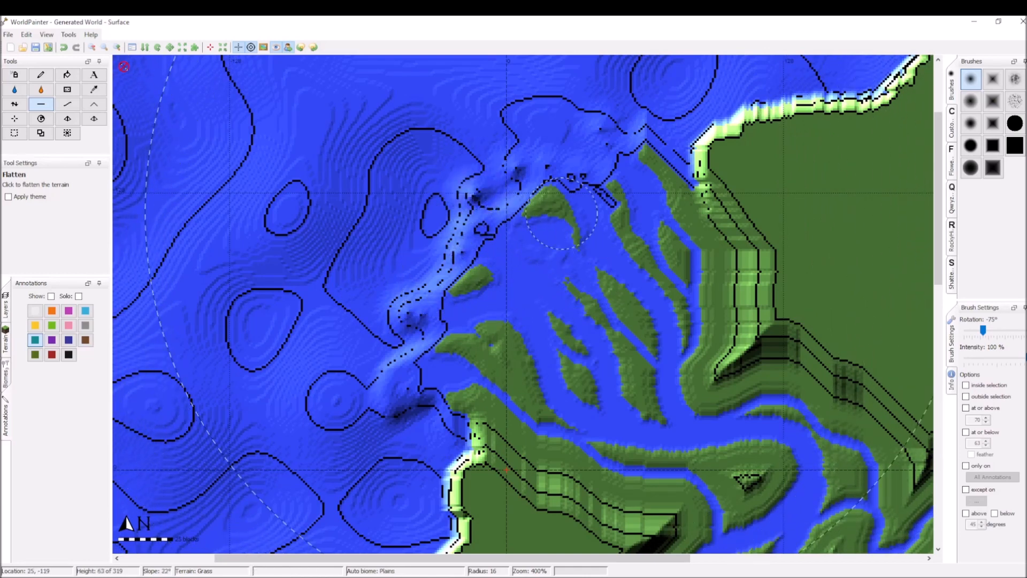
Open the 3D view, examine the delta's mouth and coastline, and close the view
middle_click_drag(733, 337, 523, 246)
key("F3")
middle_click_drag(513, 306, 489, 336)
scroll(513, 306, "up", 1)
left_click(812, 130)
Undo the terrain edits back to the island before the valley was carved and show the annotations again
middle_click_drag(549, 261, 499, 292)
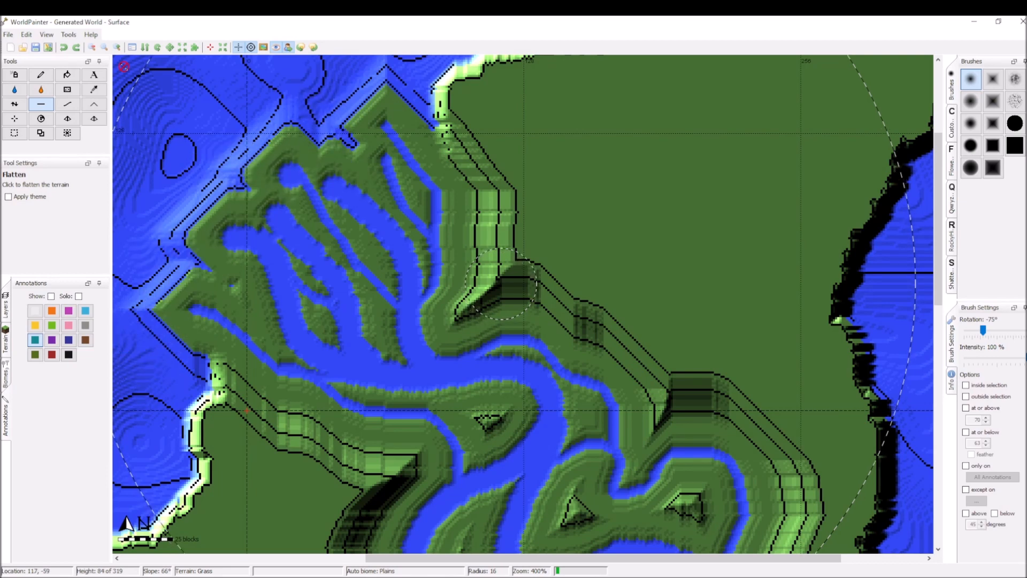
key("ctrl+z")
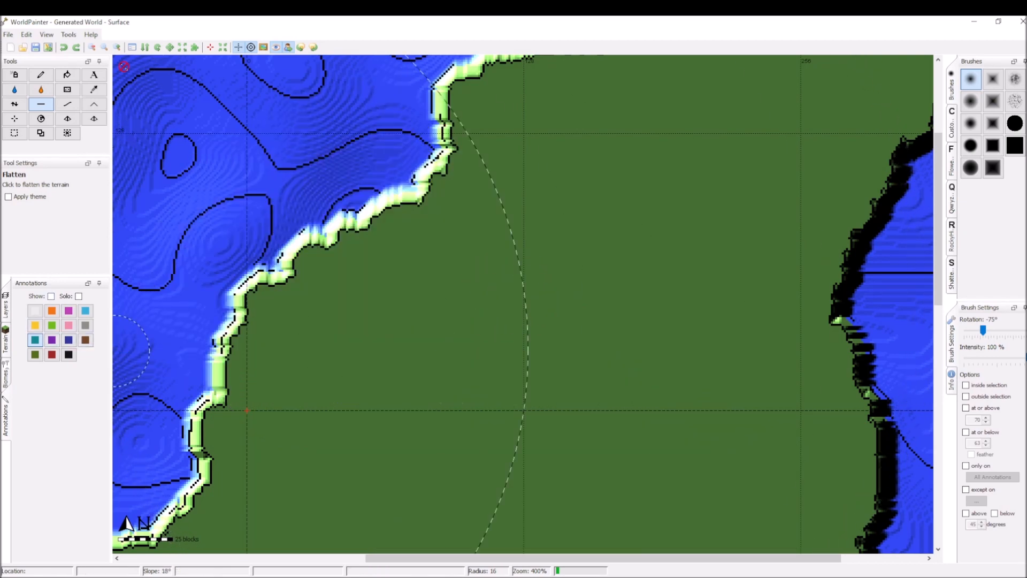
left_click(51, 296)
middle_click_drag(464, 283, 481, 316)
Choose the irregular noise brush, enlarge it to radius 179, and limit edits to terrain at or above height 70
left_click(1015, 80)
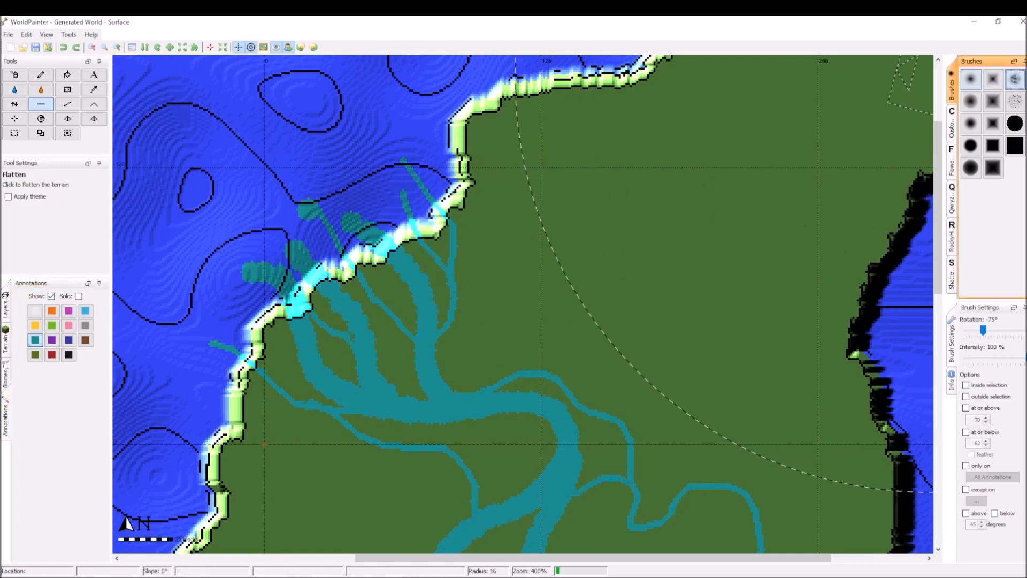
scroll(667, 229, "down", 15)
middle_click_drag(666, 211, 587, 279)
middle_click_drag(653, 278, 654, 190)
middle_click_drag(636, 230, 706, 330)
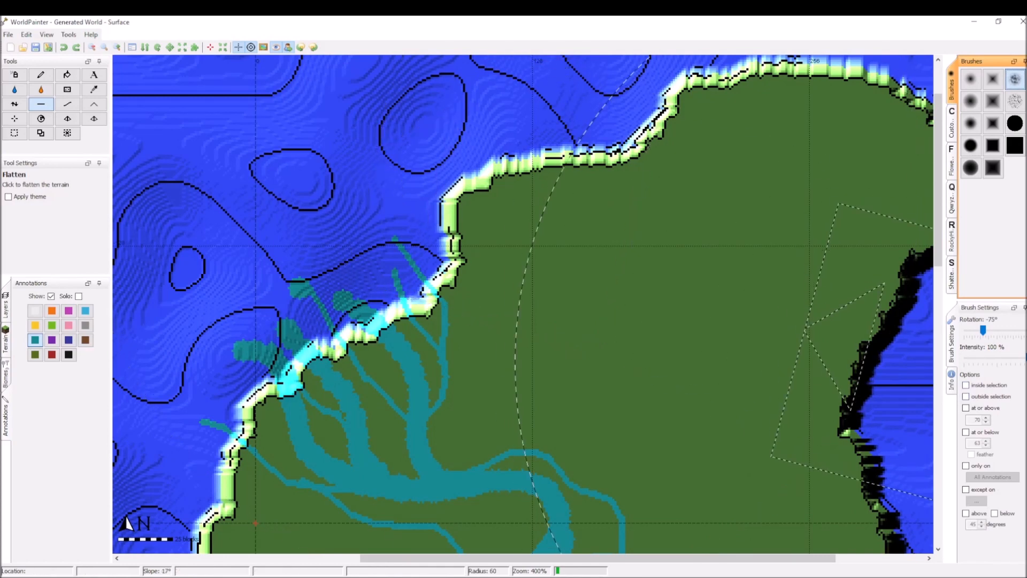
left_click(966, 407)
scroll(549, 292, "down", 2)
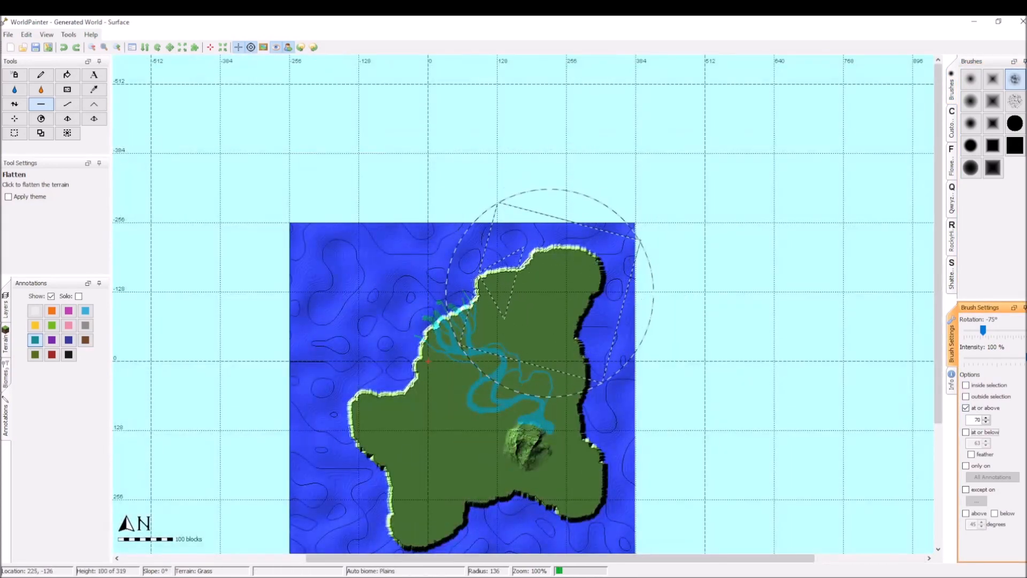
scroll(550, 292, "up", 3)
left_click(547, 299)
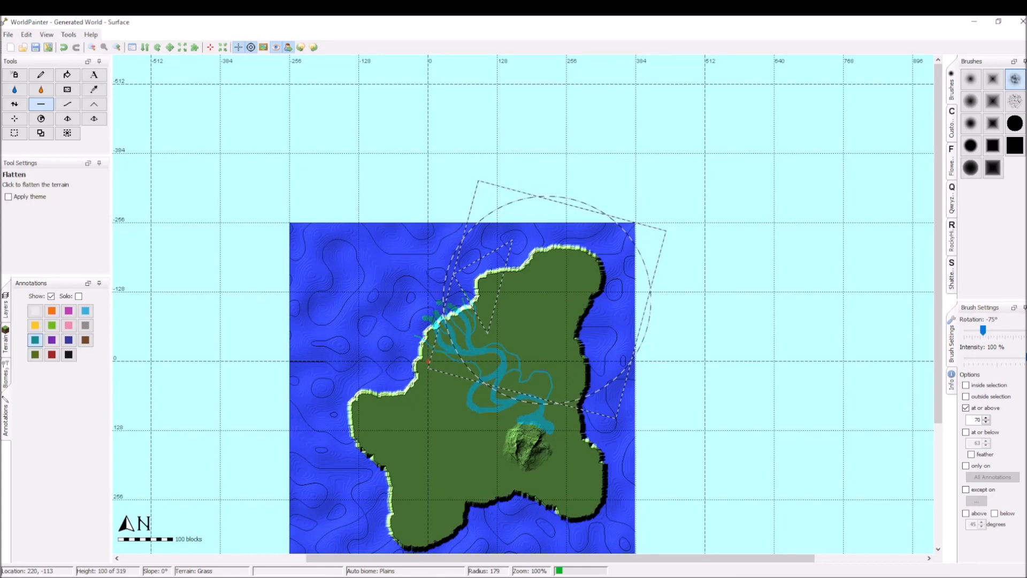
Raise broad, uneven hills across the whole island with the Height tool and the noise brush
left_click(15, 105)
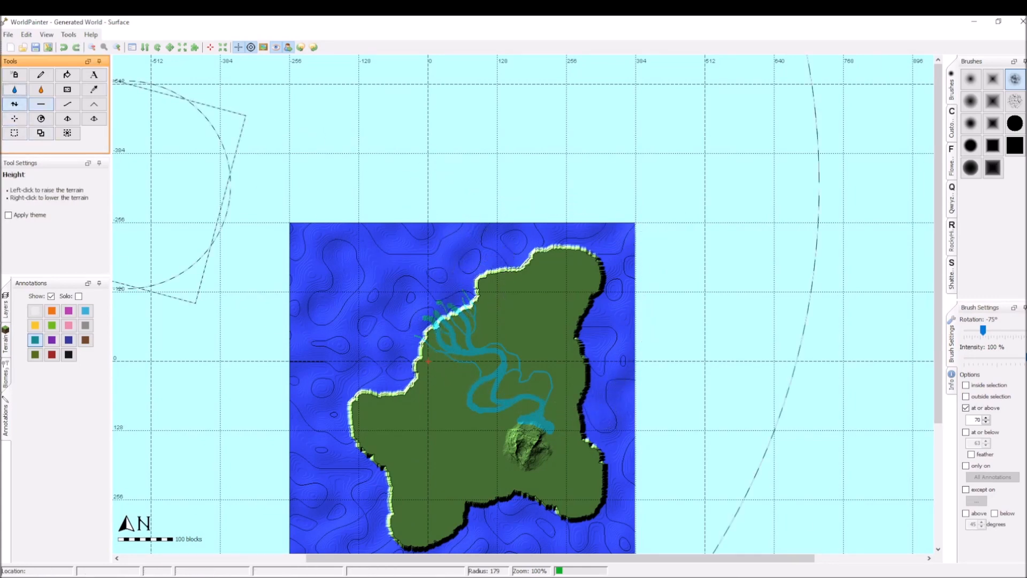
middle_click_drag(632, 347, 652, 254)
scroll(652, 254, "up", 1)
middle_click_drag(593, 243, 590, 307)
mouse_move(609, 222)
left_mouse_down()
mouse_move(611, 209)
mouse_move(455, 340)
left_mouse_up()
middle_click_drag(456, 340, 511, 236)
left_click_drag(417, 344, 355, 348)
middle_click_drag(496, 387, 483, 275)
mouse_move(483, 274)
left_mouse_down()
mouse_move(384, 406)
mouse_move(545, 304)
mouse_move(719, 296)
left_mouse_up()
middle_click_drag(594, 220, 596, 298)
Add smaller hills across the island's northern, eastern and southern parts using the Height tool with brush radius 127
scroll(420, 344, "down", 6)
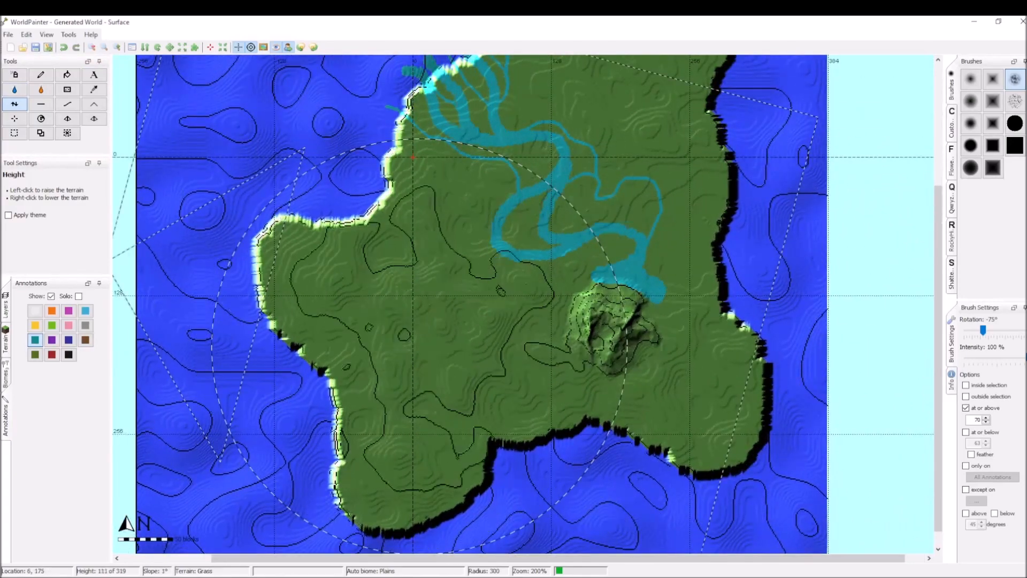
middle_click_drag(594, 227, 559, 315)
middle_click_drag(572, 195, 530, 270)
left_click_drag(530, 269, 581, 175)
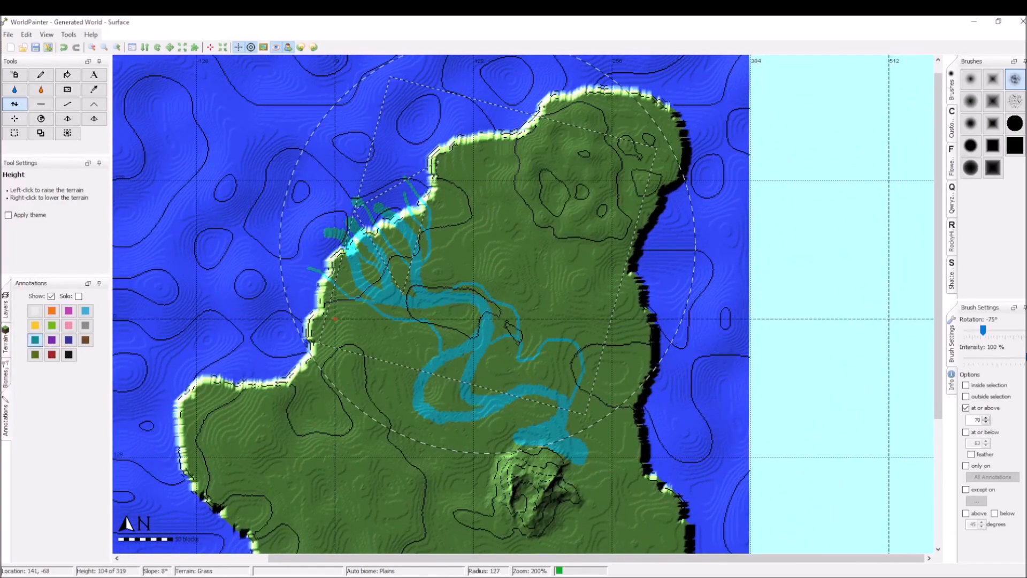
middle_click_drag(567, 439, 568, 323)
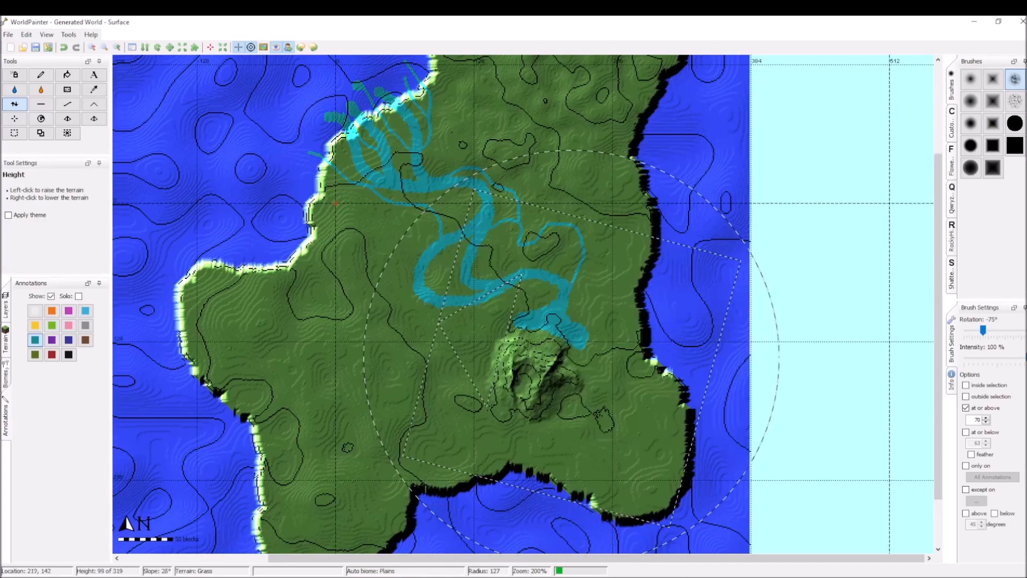
middle_click_drag(340, 377, 382, 230)
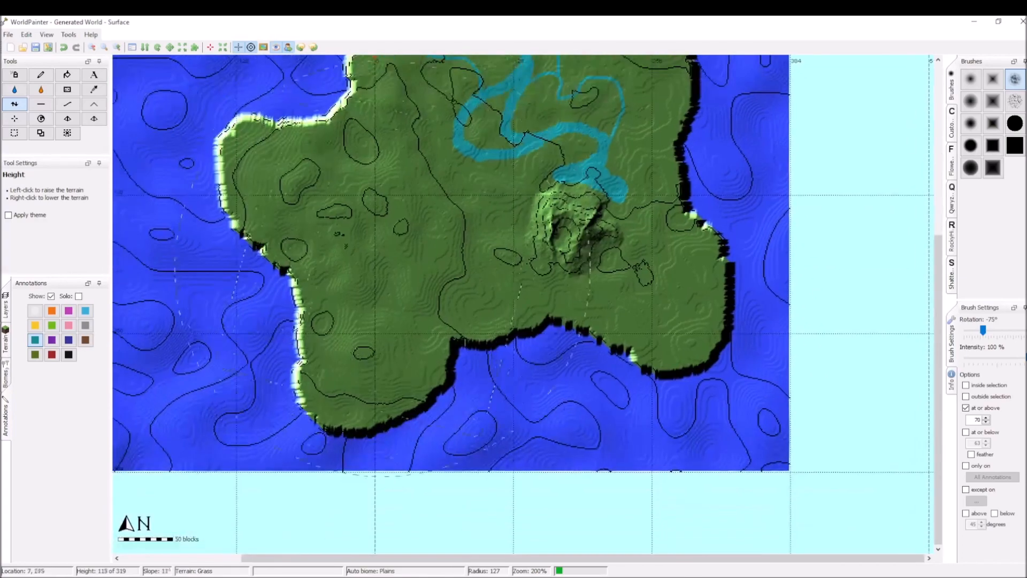
middle_click_drag(877, 299, 917, 380)
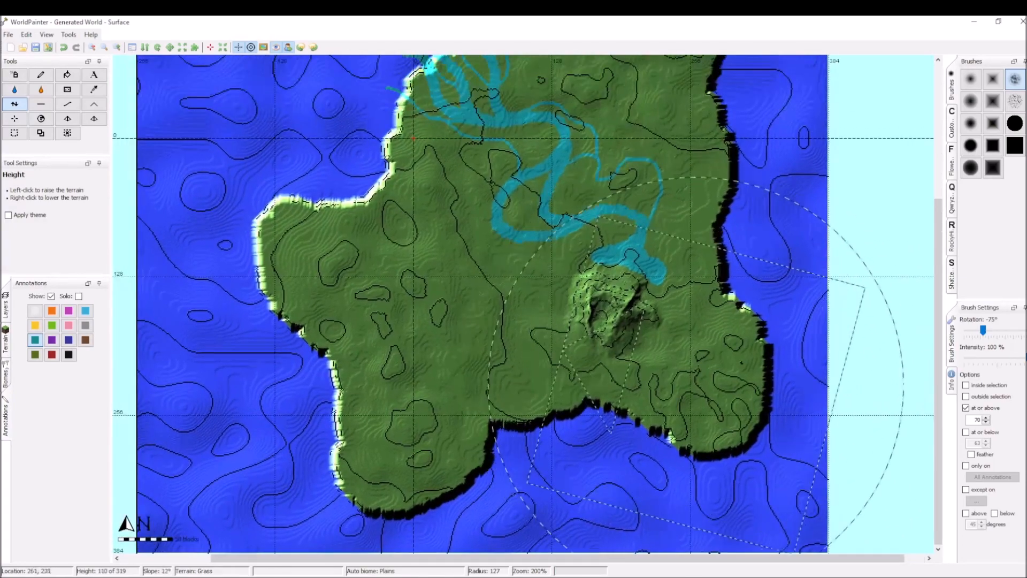
Roughen the land around the annotated river course and the delta with more radius 127 Height strokes
middle_click_drag(384, 311, 387, 390)
middle_click_drag(537, 284, 498, 350)
left_click_drag(541, 176, 589, 224)
left_click_drag(473, 321, 483, 273)
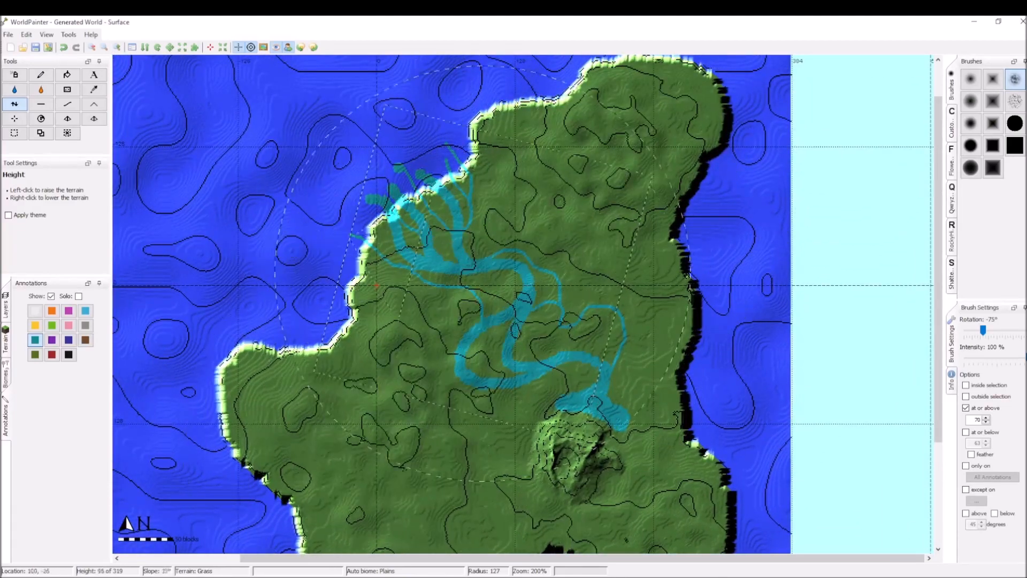
left_click_drag(439, 230, 487, 288)
left_click_drag(567, 374, 541, 400)
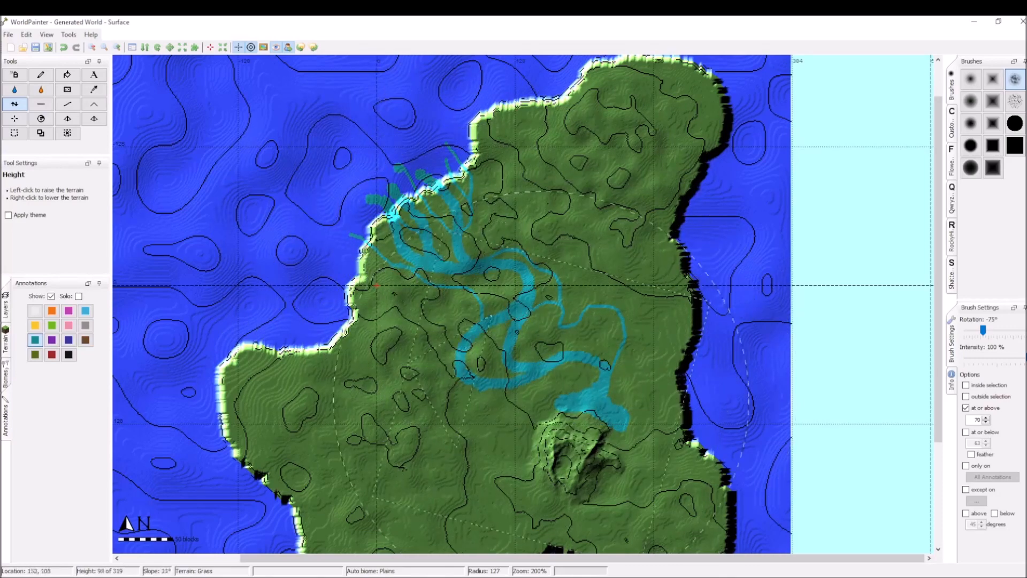
left_click_drag(479, 257, 423, 253)
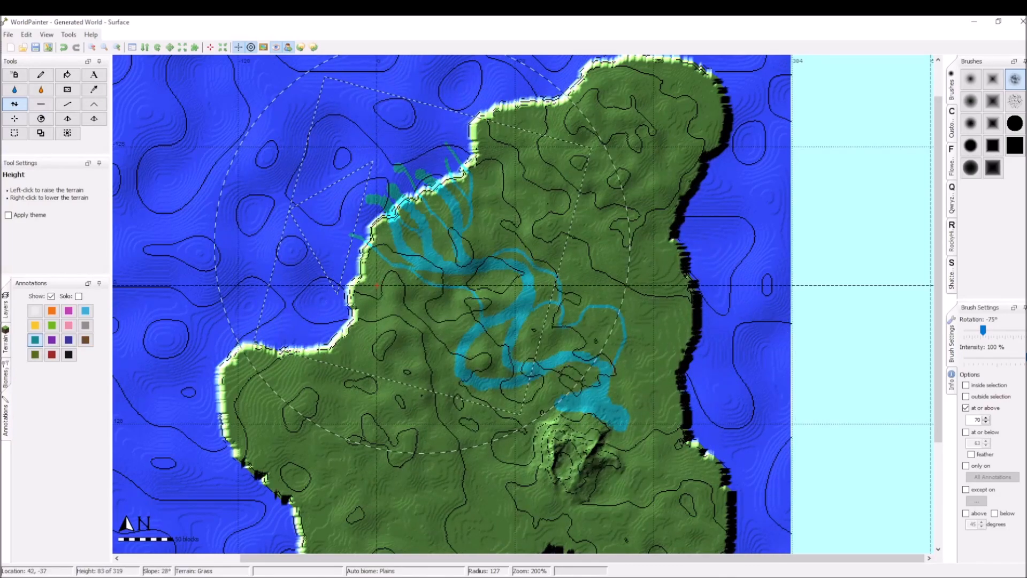
left_click_drag(560, 369, 604, 424)
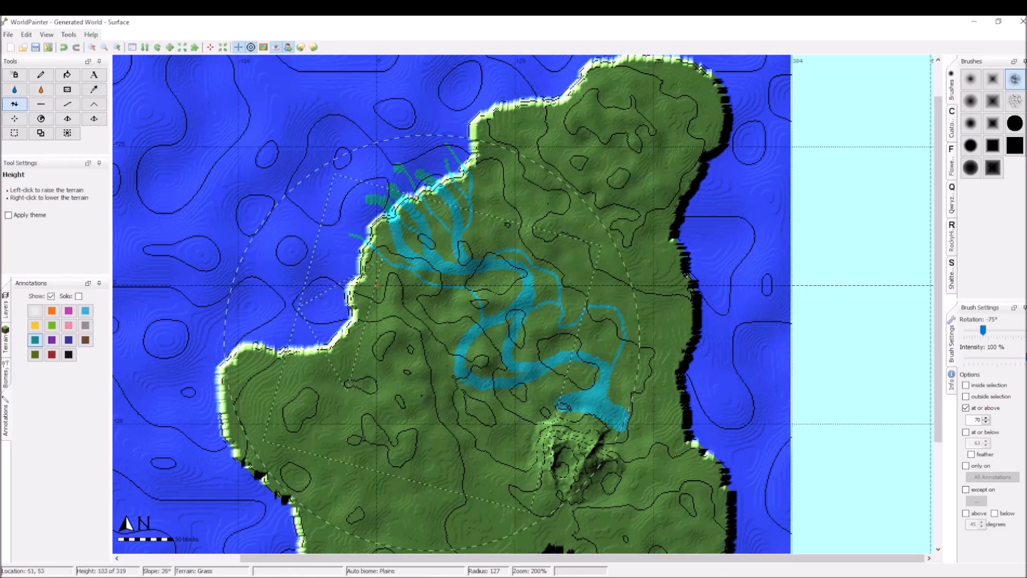
Run ValleyCraft.js on the cyan annotations with bottom height 60, transition distance 100 and river bed profile 0,1,2,3,4x3,5x5
left_click(69, 34)
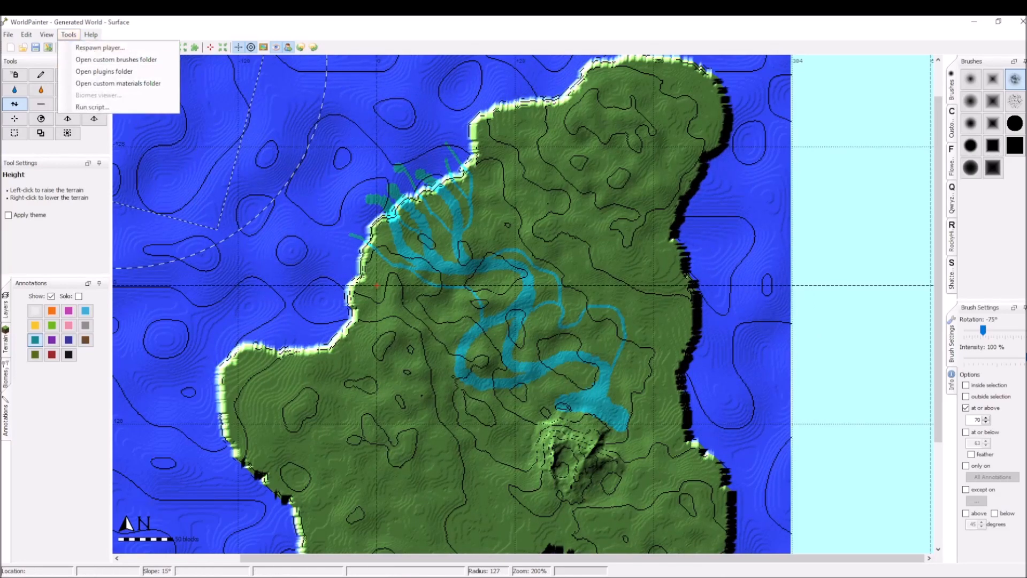
left_click(92, 107)
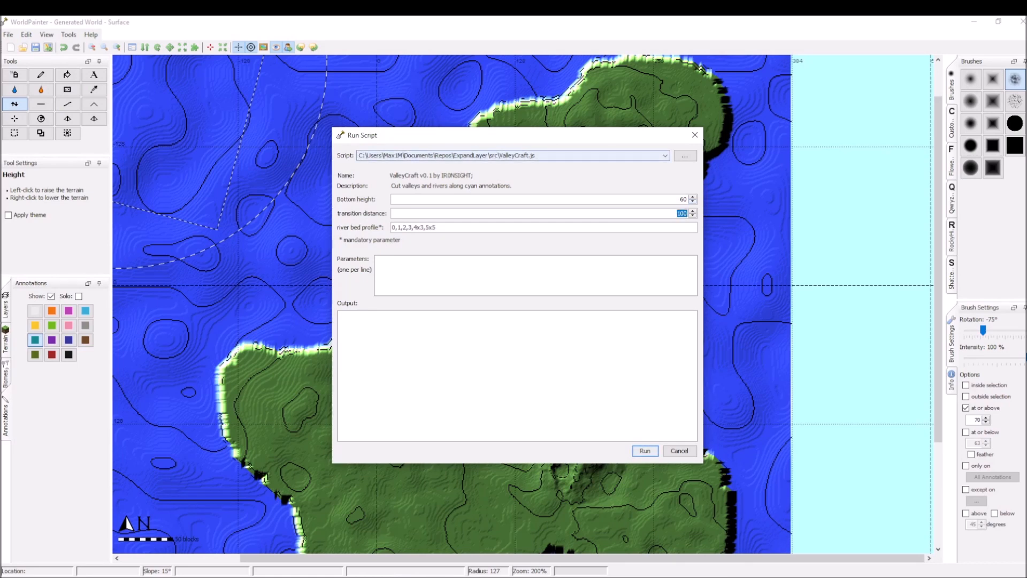
left_click(645, 451)
left_click(678, 450)
Open the 3D view, examine how the valley blends into the surrounding hills, and move the view's window aside
key("ctrl+3")
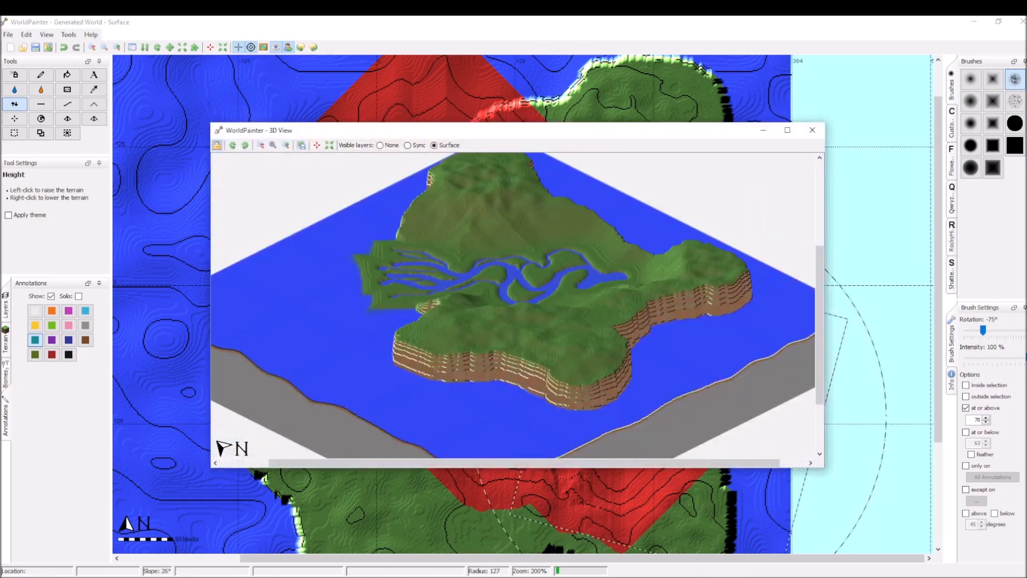
scroll(616, 321, "up", 1)
left_click_drag(615, 321, 614, 374)
left_click_drag(513, 267, 418, 286)
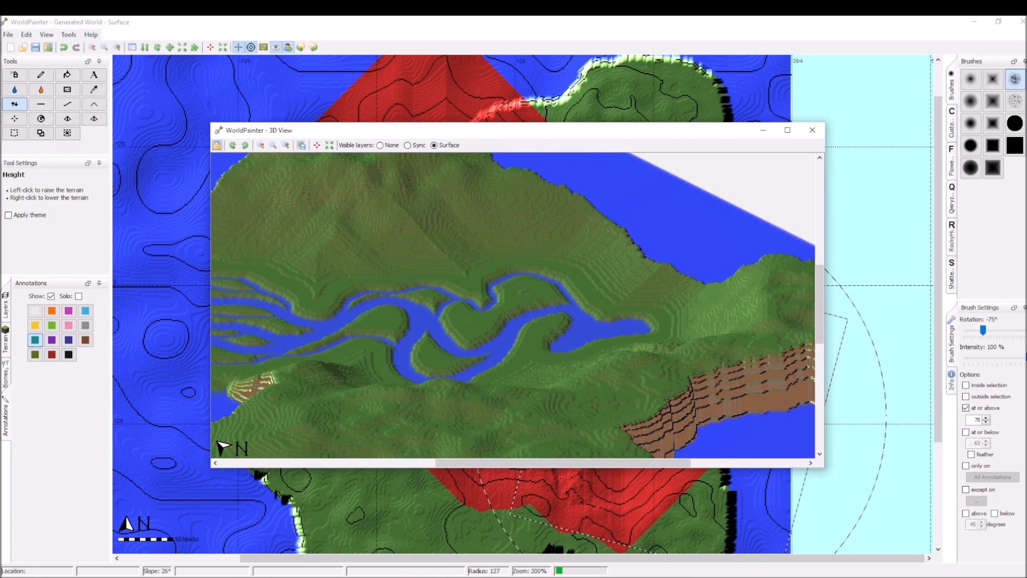
left_click_drag(267, 130, 227, 402)
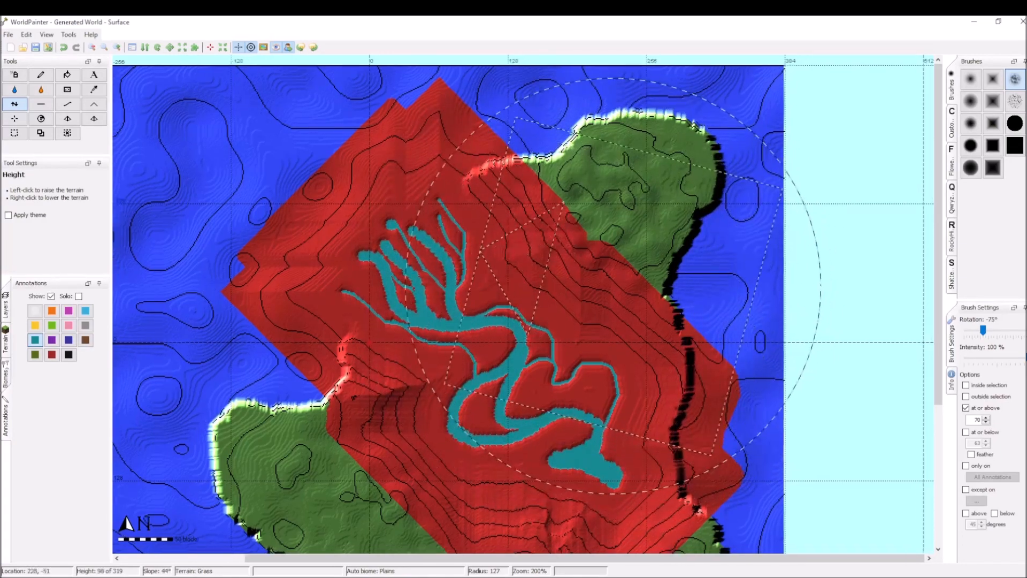
Try raising bumps on the valley's northeastern slope using the Height tool with brush radius 40 and the at-or-above 70 limit
scroll(610, 298, "up", 1)
middle_click_drag(587, 303, 524, 309)
scroll(559, 298, "down", 11)
mouse_move(568, 270)
left_mouse_down()
mouse_move(558, 290)
mouse_move(506, 241)
left_mouse_up()
Return to the 3D view, examine the roughened northeastern slope up close, and close the view
key("alt+Tab")
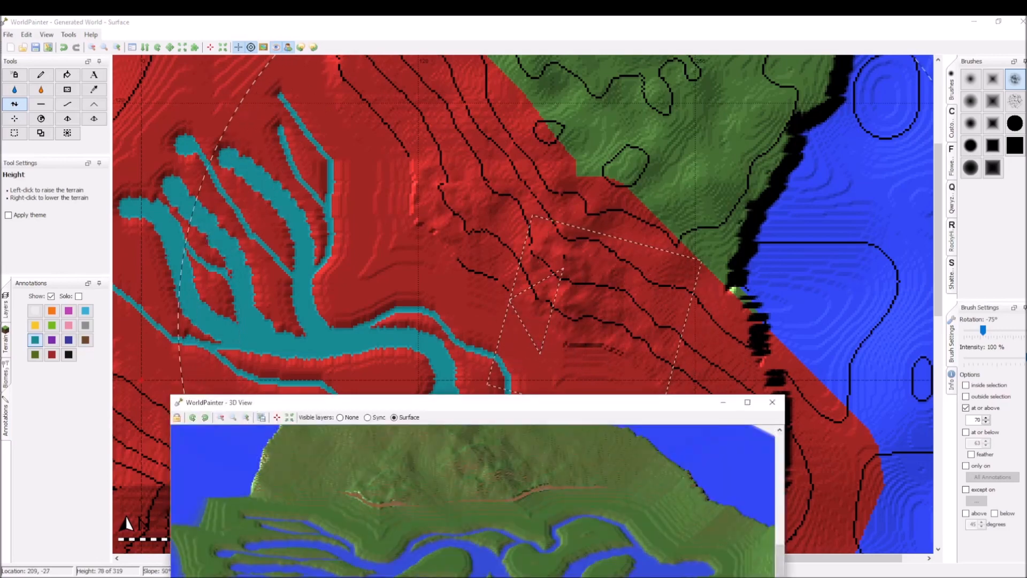
left_click_drag(478, 403, 491, 207)
scroll(486, 369, "up", 1)
left_click_drag(486, 300, 508, 503)
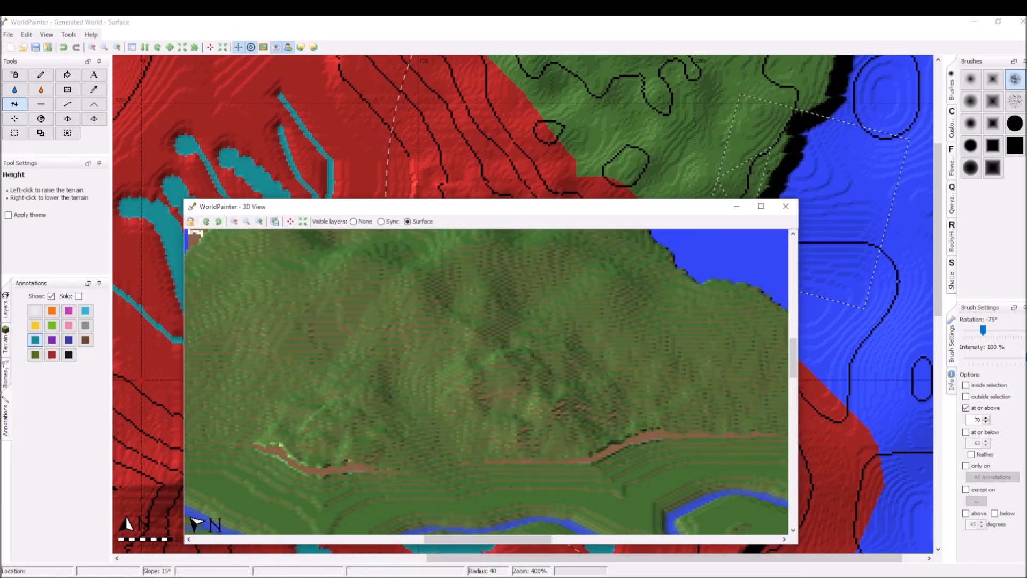
left_click(786, 206)
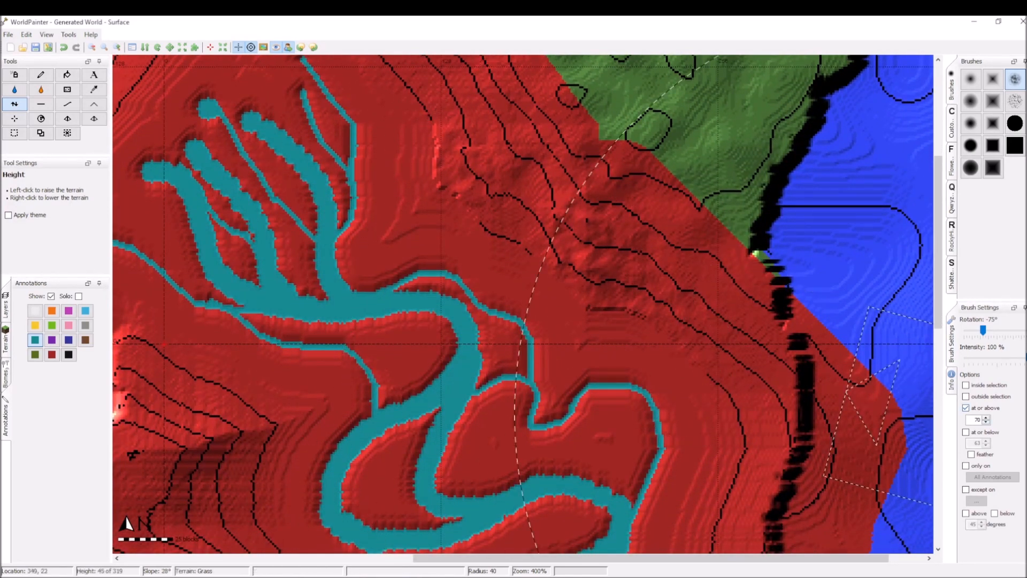
Undo the bumps on the northeastern slope and roughen it again without the at-or-above height limit
middle_click_drag(678, 320, 651, 363)
key("ctrl+z")
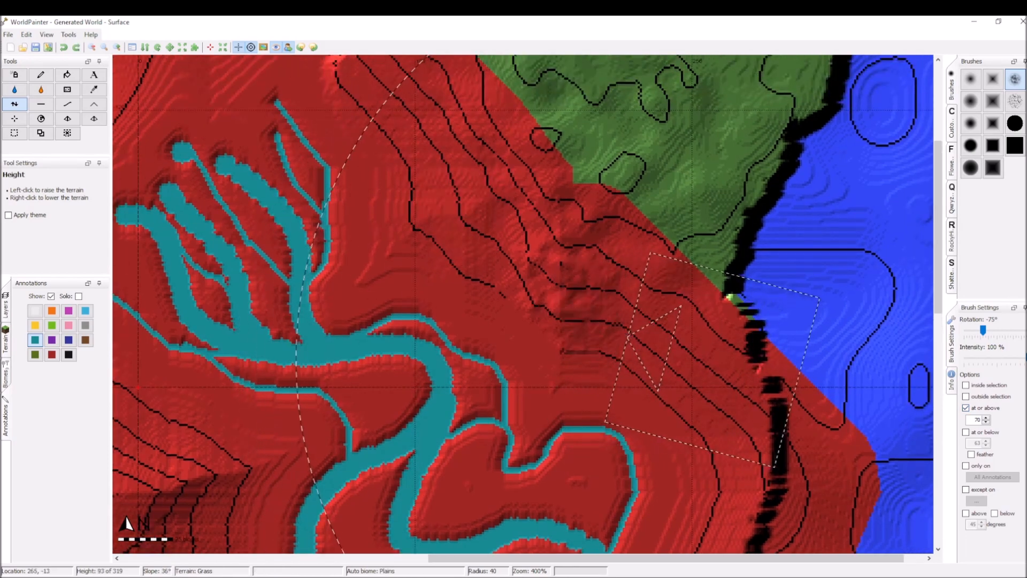
key("ctrl+z")
left_click(965, 407)
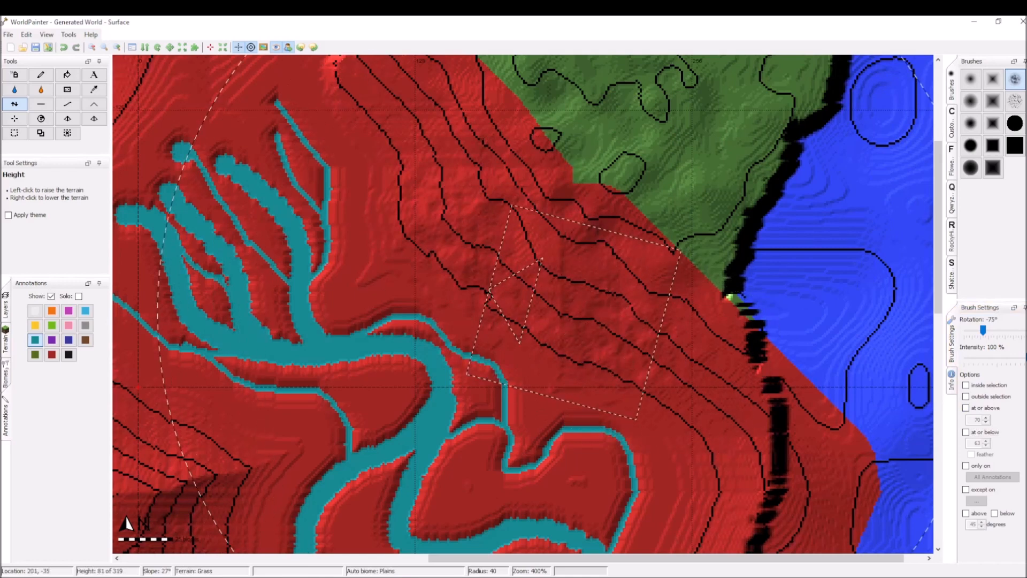
Open the 3D view, examine the reworked slope above the river valley, and close the view
key("ctrl+3")
middle_click_drag(574, 312, 502, 332)
scroll(576, 339, "up", 1)
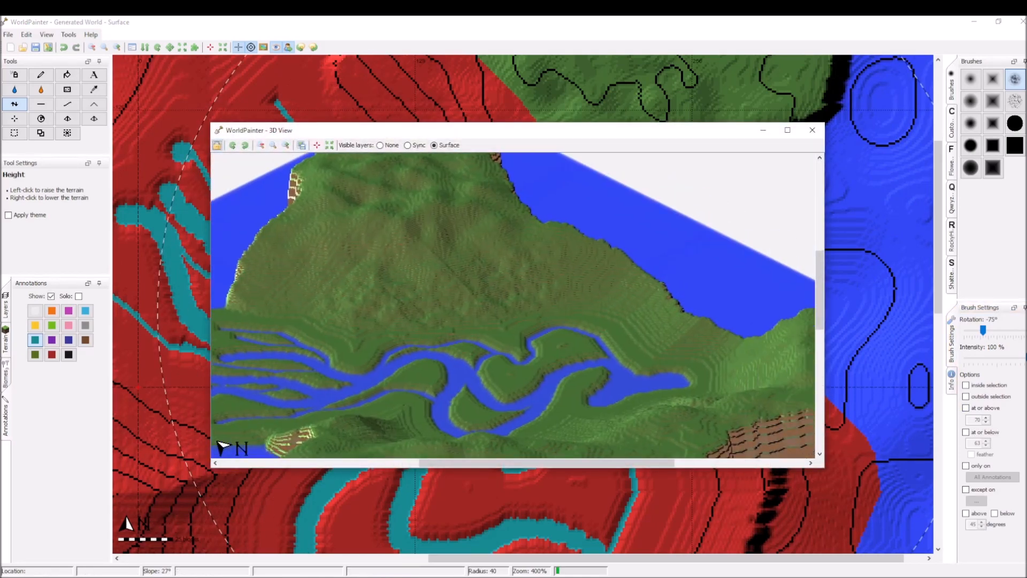
left_click(812, 130)
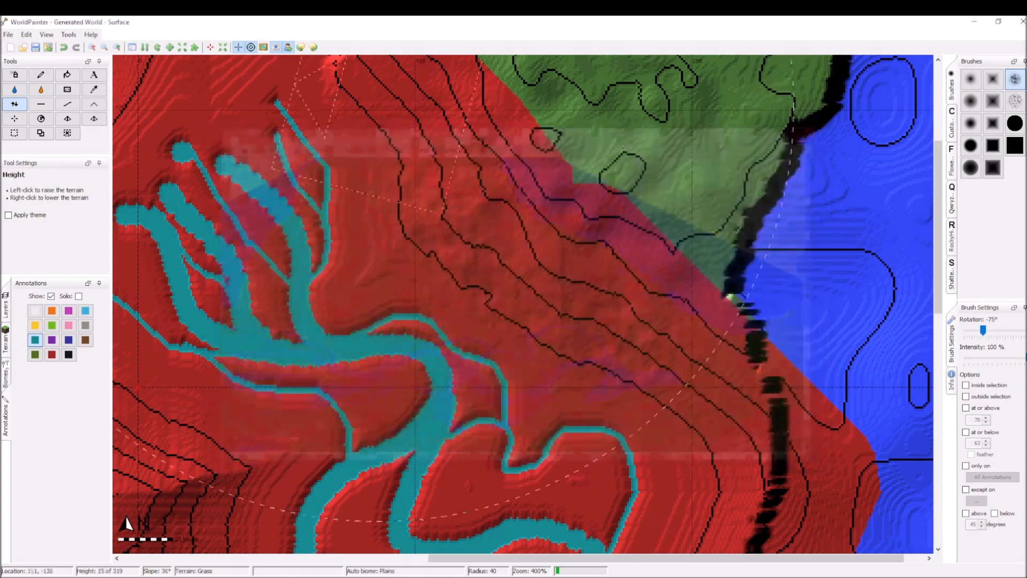
Choose the Smooth tool, check the northeastern slope and the river valley in the 3D view, and close the view
left_click(68, 104)
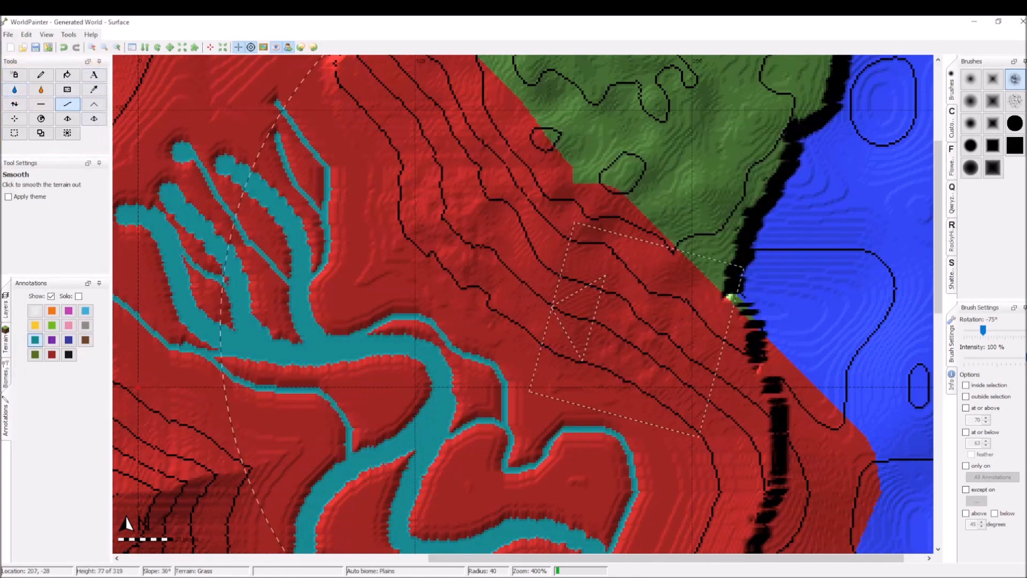
middle_click_drag(604, 327, 654, 304)
key("F3")
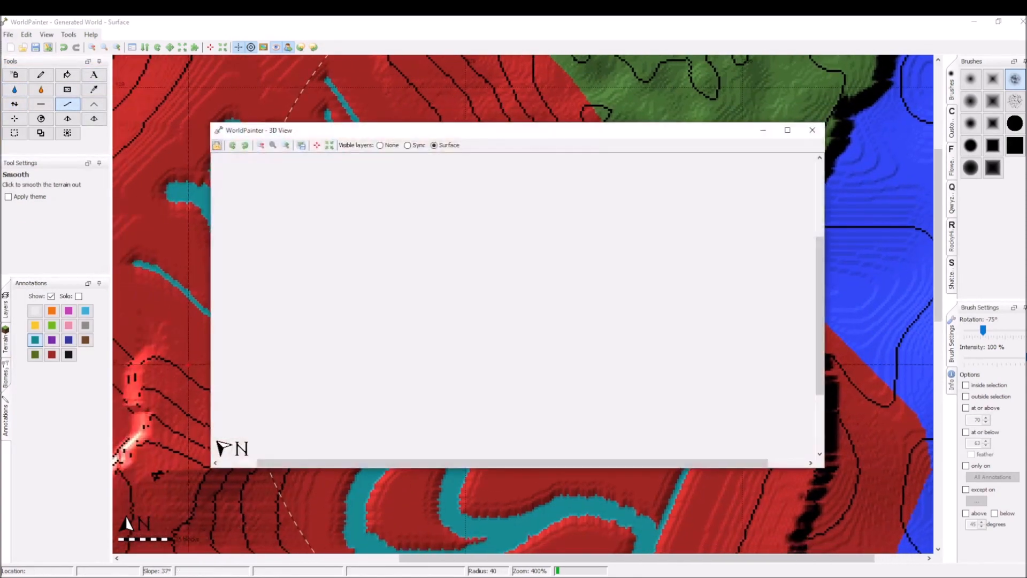
scroll(654, 304, "up", 1)
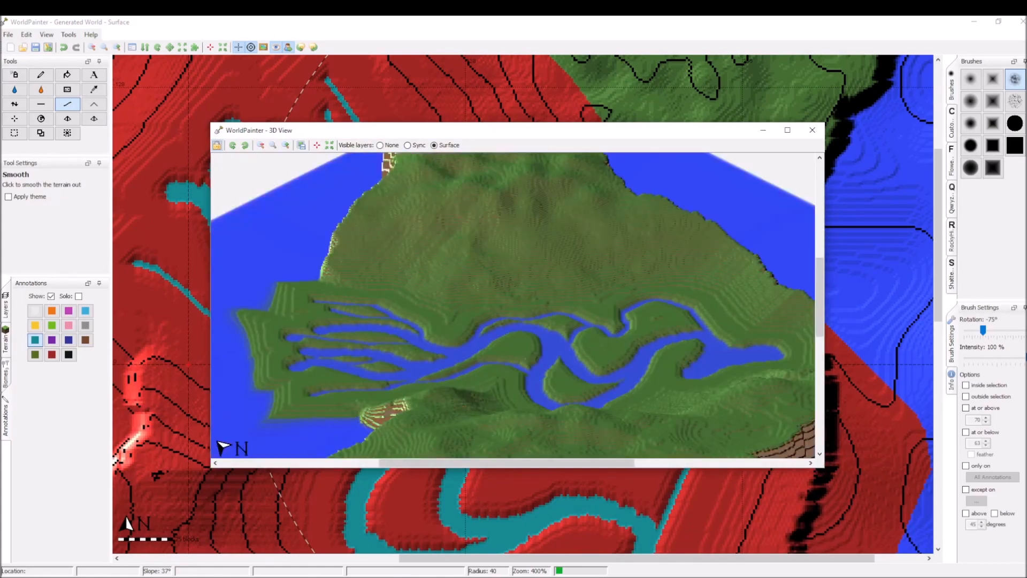
left_click(812, 130)
Remove the Annotations layer from the whole map with a global operation
mouse_move(625, 291)
middle_mouse_down()
mouse_move(778, 153)
mouse_move(815, 96)
middle_mouse_up()
middle_click_drag(690, 283, 628, 252)
scroll(610, 276, "down", 1, "ctrl")
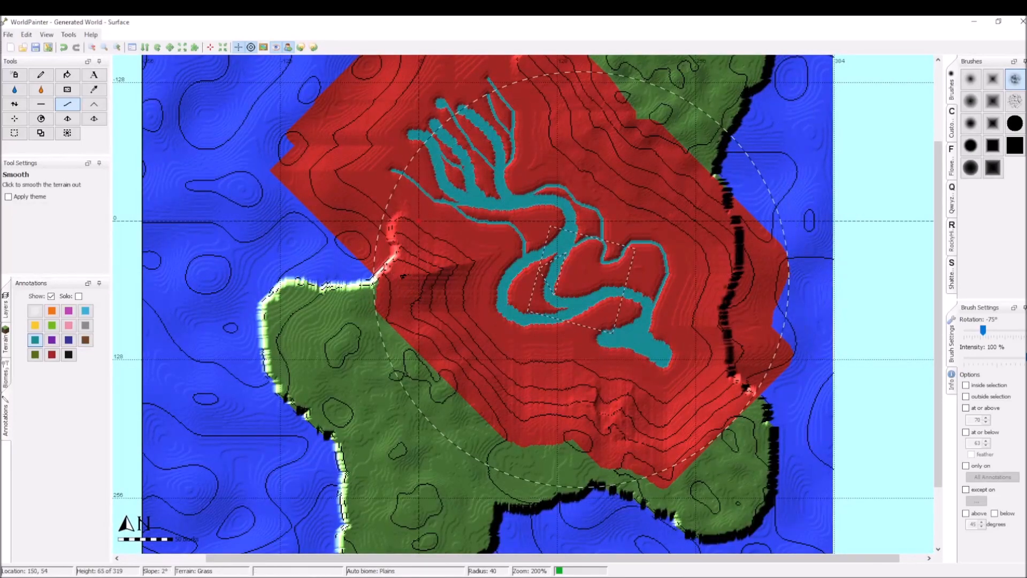
middle_click_drag(547, 298, 535, 358)
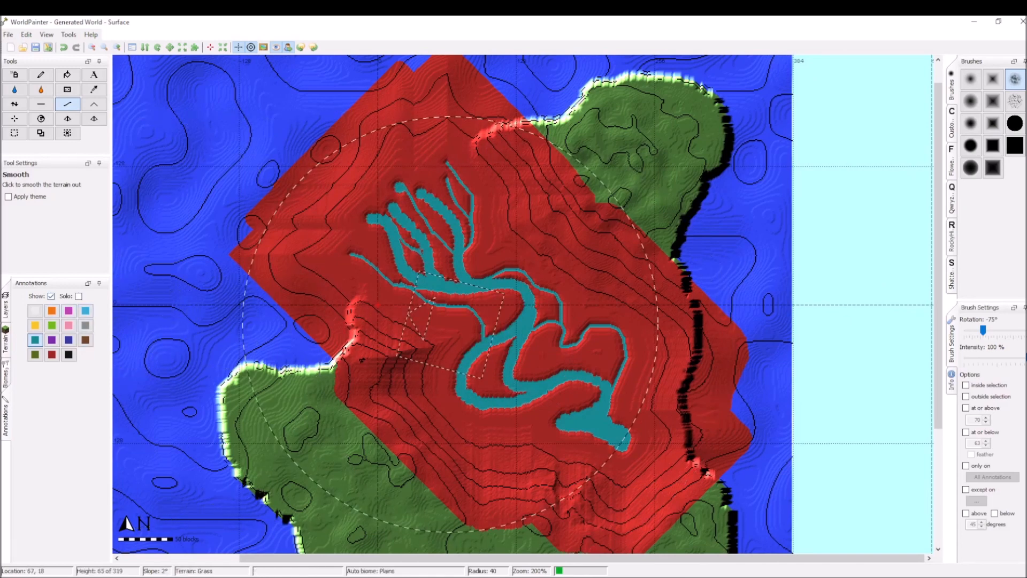
key("ctrl+g")
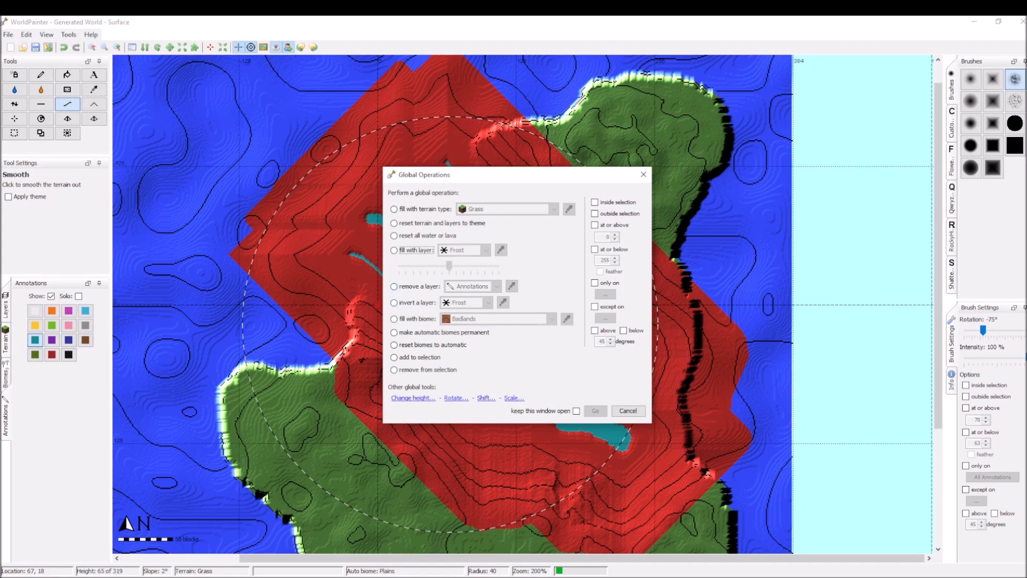
left_click(595, 410)
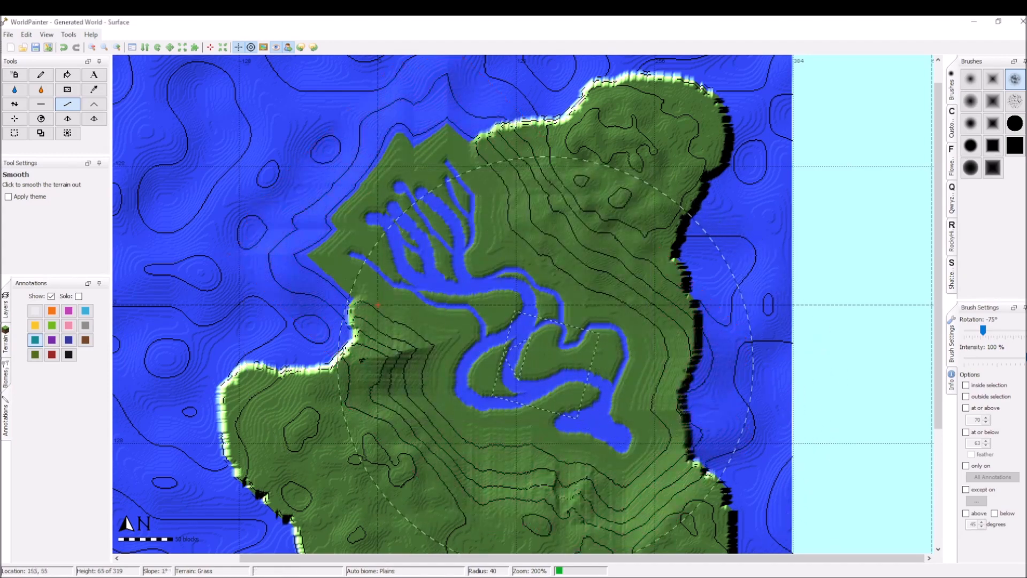
Draw a thin cyan annotation line with the Pencil and a solid round brush of radius 0, from the southwestern hills into the river's western bend
scroll(503, 300, "up", 1)
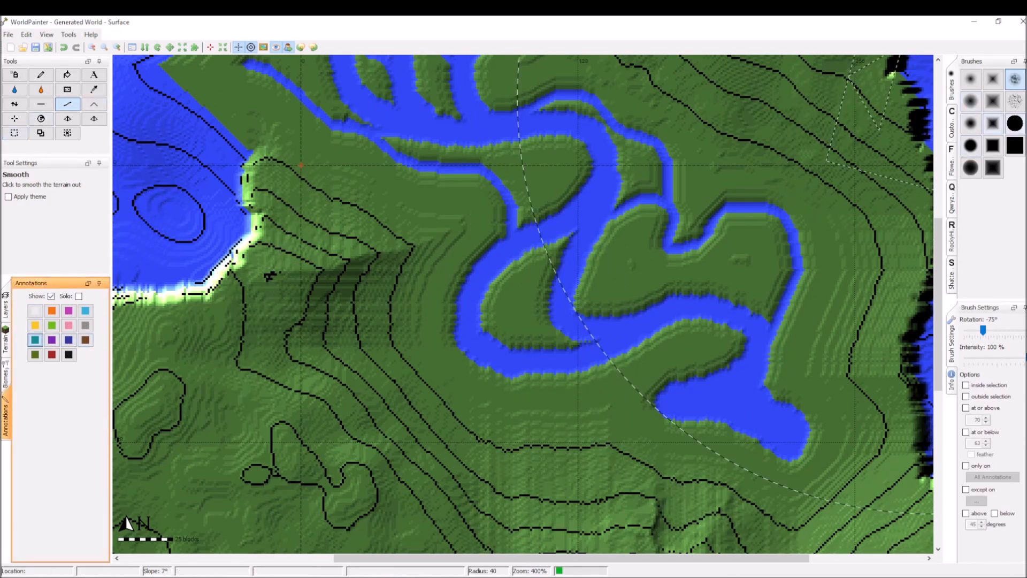
left_click(1014, 79)
scroll(527, 276, "up", 18)
middle_click_drag(488, 357, 649, 204)
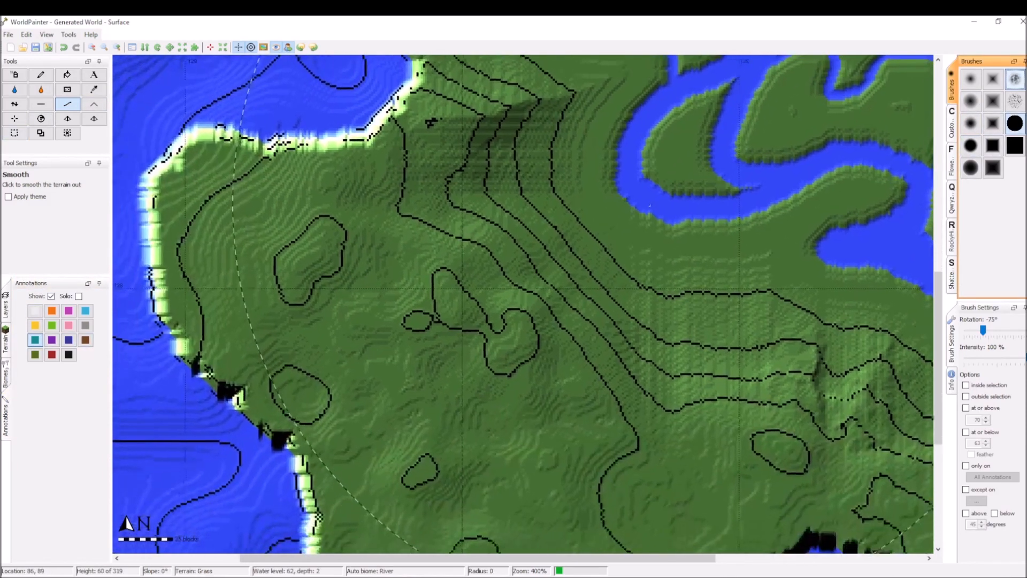
middle_click_drag(476, 537, 499, 377)
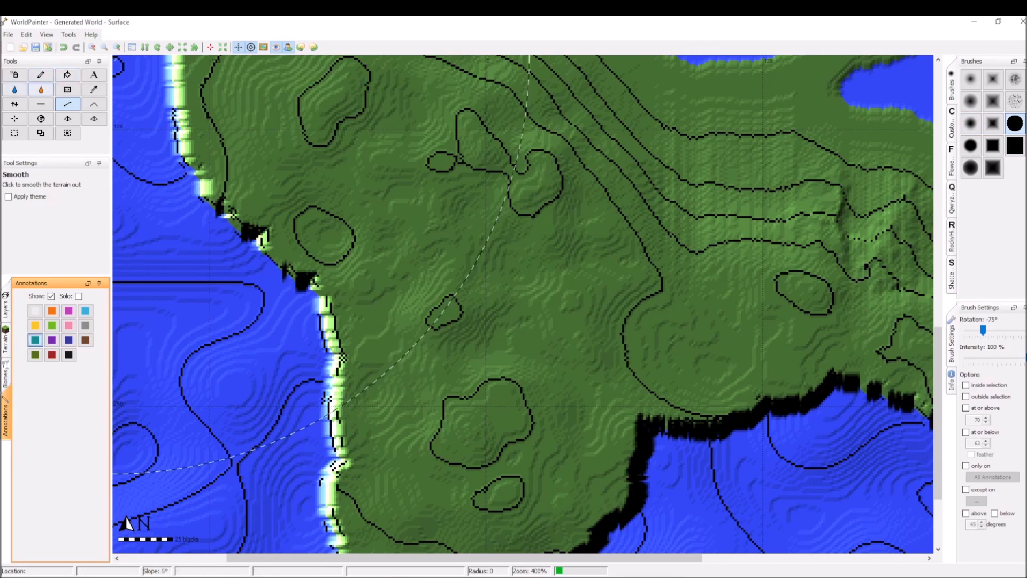
left_click(14, 75)
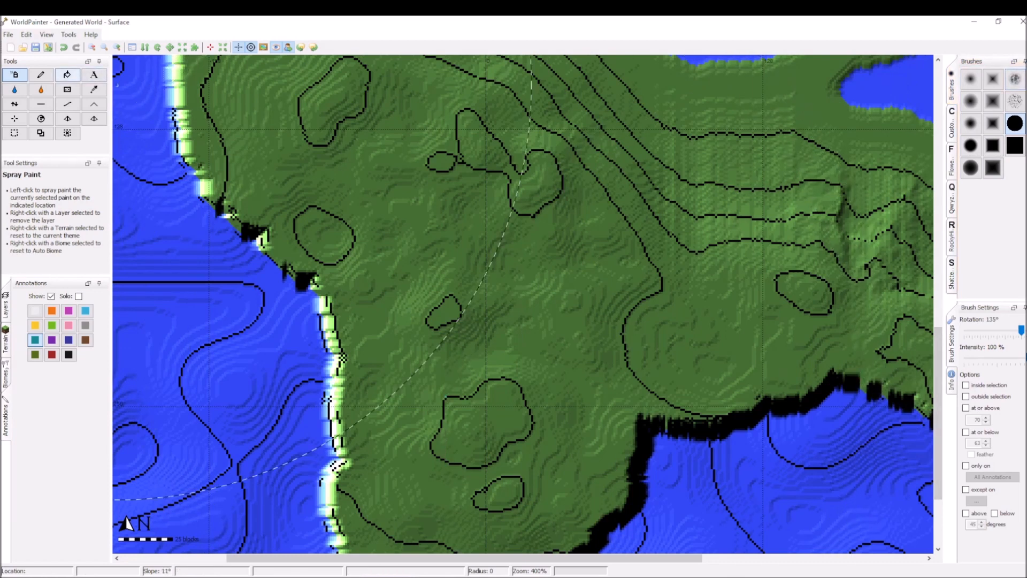
left_click(41, 75)
left_click(482, 354, "shift")
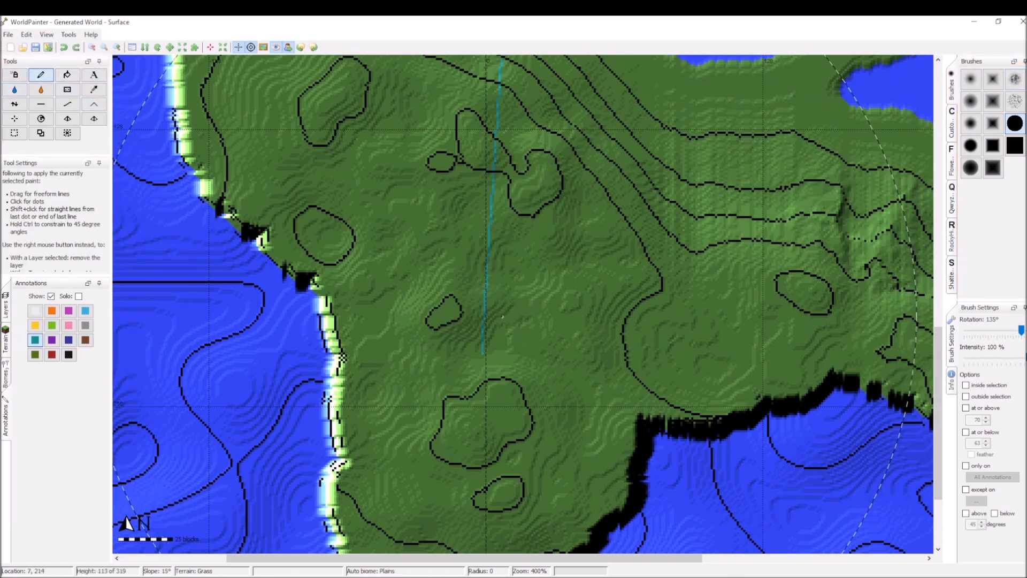
middle_click_drag(501, 317, 437, 414)
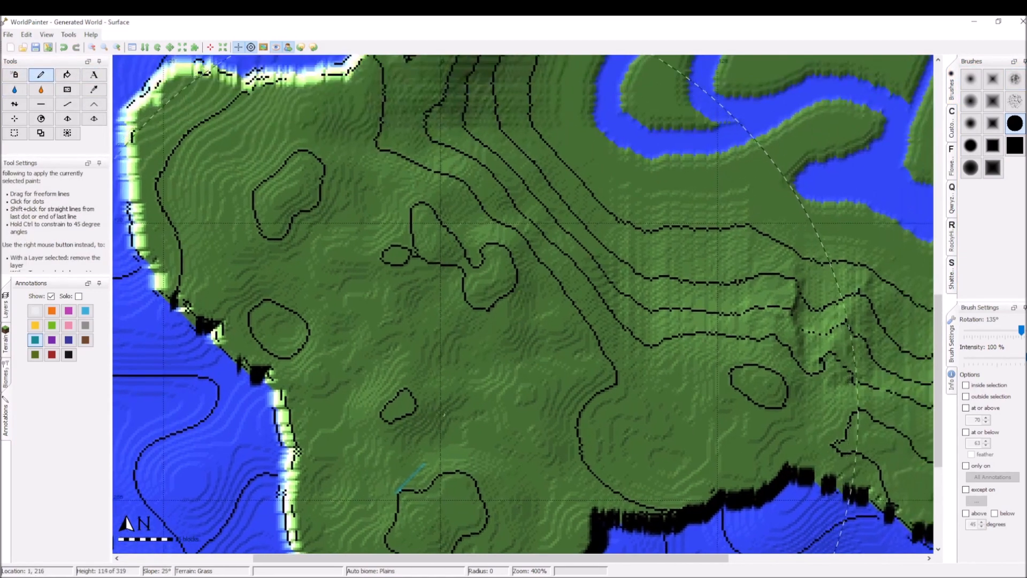
mouse_move(422, 465)
left_mouse_down()
mouse_move(444, 434)
mouse_move(461, 273)
mouse_move(551, 217)
mouse_move(602, 143)
mouse_move(603, 87)
left_mouse_up()
middle_click_drag(605, 87, 590, 279)
left_click(610, 245, "shift")
Examine the delta's westernmost channel and the main river's western bend where the new cyan line ends
mouse_move(685, 270)
middle_mouse_down()
mouse_move(641, 299)
mouse_move(528, 294)
mouse_move(528, 304)
middle_mouse_up()
scroll(641, 299, "up", 1)
mouse_move(505, 243)
middle_mouse_down()
mouse_move(661, 409)
mouse_move(746, 473)
middle_mouse_up()
mouse_move(334, 154)
middle_mouse_down()
mouse_move(578, 262)
mouse_move(611, 350)
middle_mouse_up()
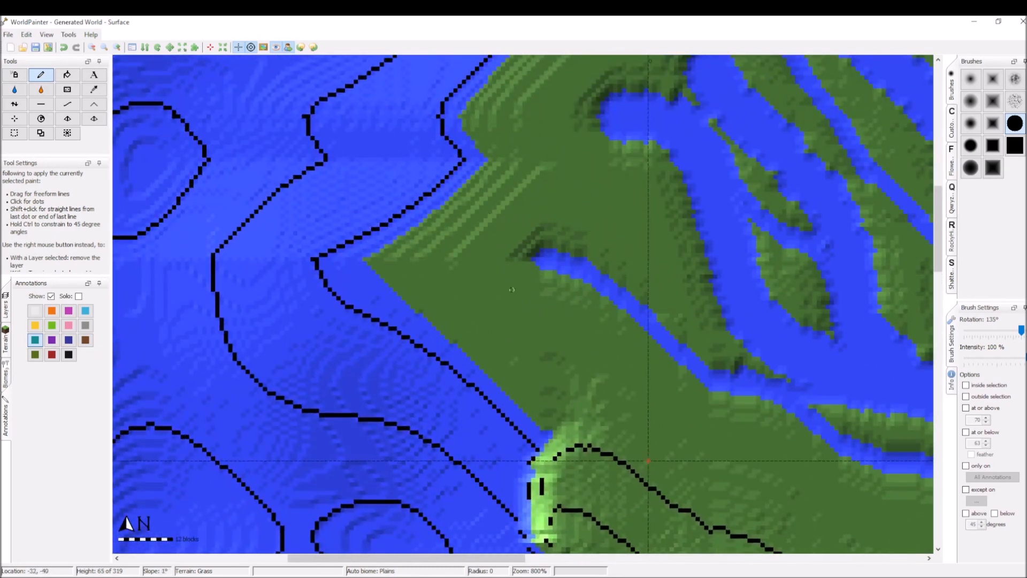
middle_click_drag(490, 242, 414, 142)
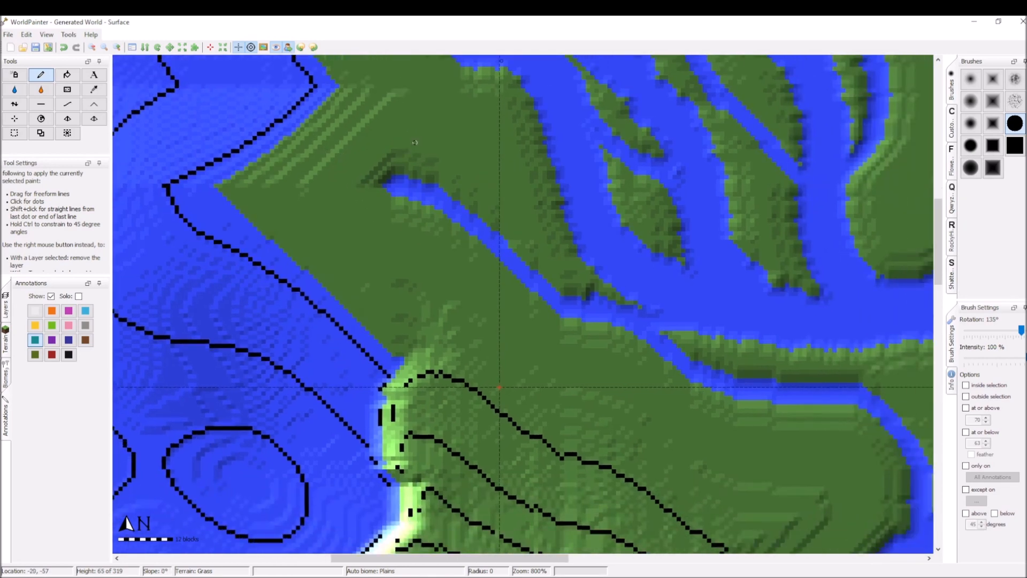
middle_click_drag(615, 390, 452, 252)
mouse_move(692, 486)
middle_mouse_down()
mouse_move(510, 240)
mouse_move(490, 293)
middle_mouse_up()
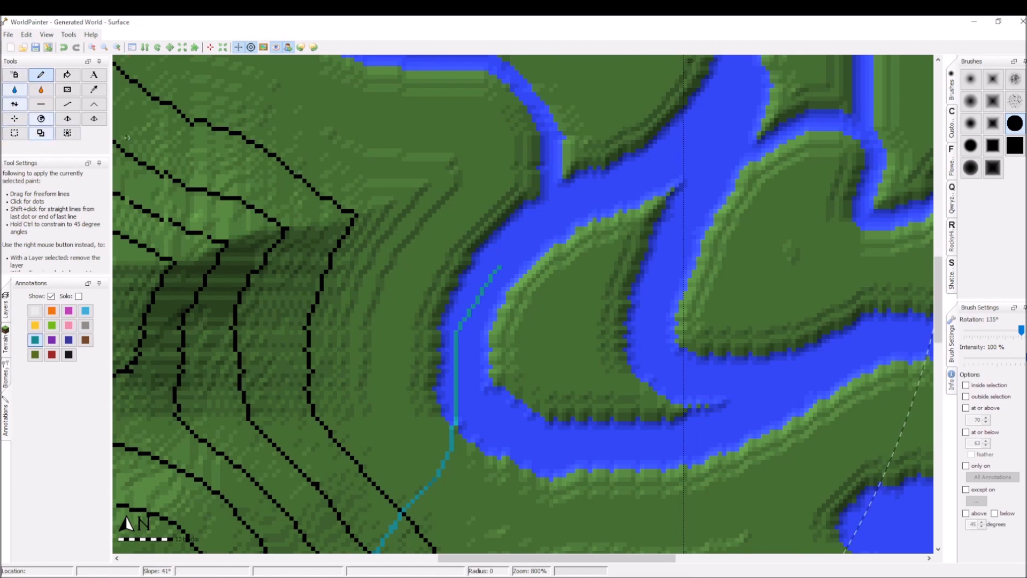
Paint a red annotation band with brush radius 8 around the upper end of the cyan line, covering both sides of the river bend
left_click(51, 354)
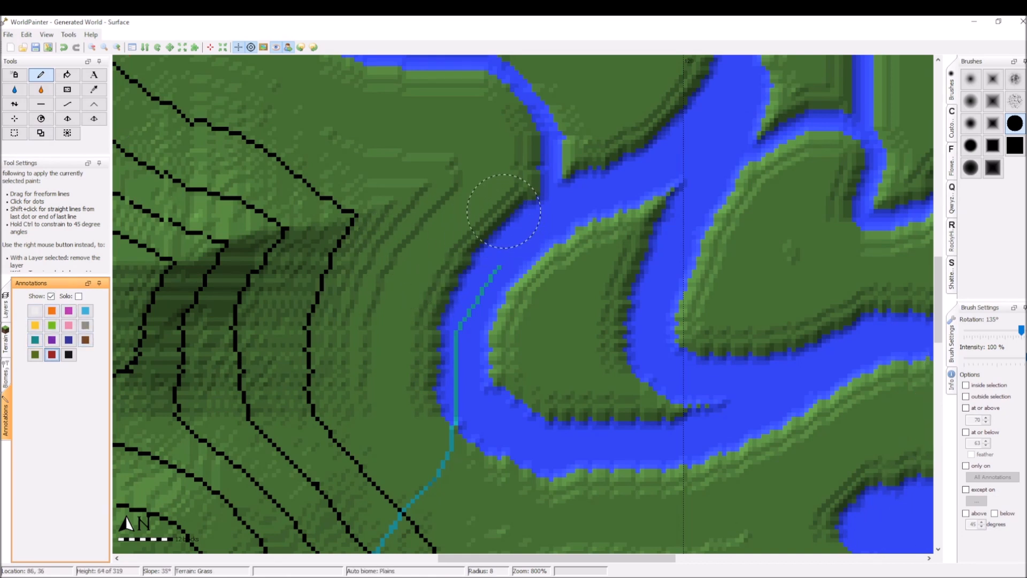
mouse_move(437, 227)
left_mouse_down()
mouse_move(465, 211)
mouse_move(527, 209)
mouse_move(568, 263)
mouse_move(557, 348)
left_mouse_up()
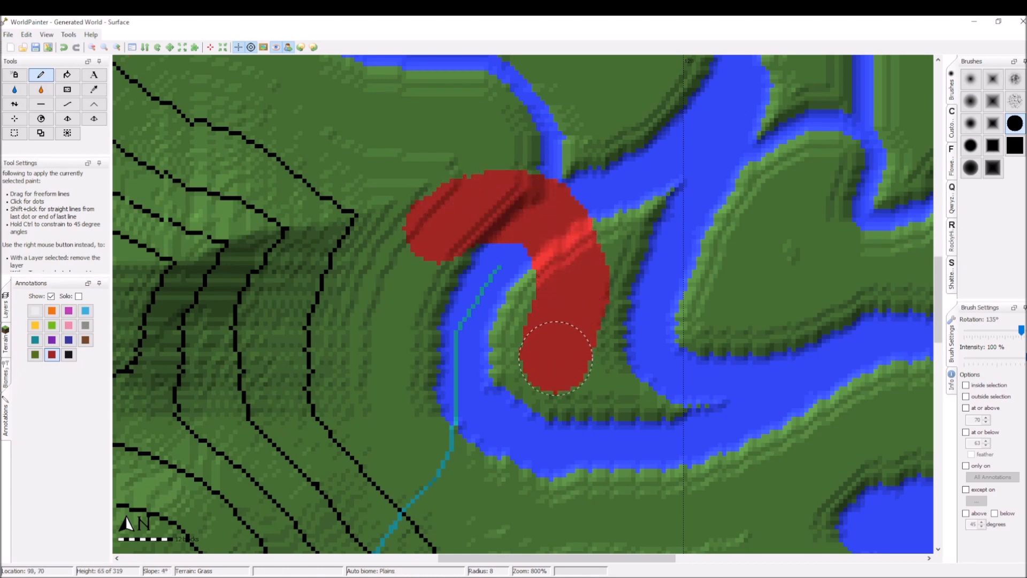
middle_click_drag(557, 348, 584, 262)
left_click_drag(576, 274, 557, 435)
mouse_move(468, 149)
left_mouse_down()
mouse_move(436, 190)
mouse_move(385, 328)
mouse_move(355, 347)
left_mouse_up()
middle_click_drag(376, 331, 395, 369)
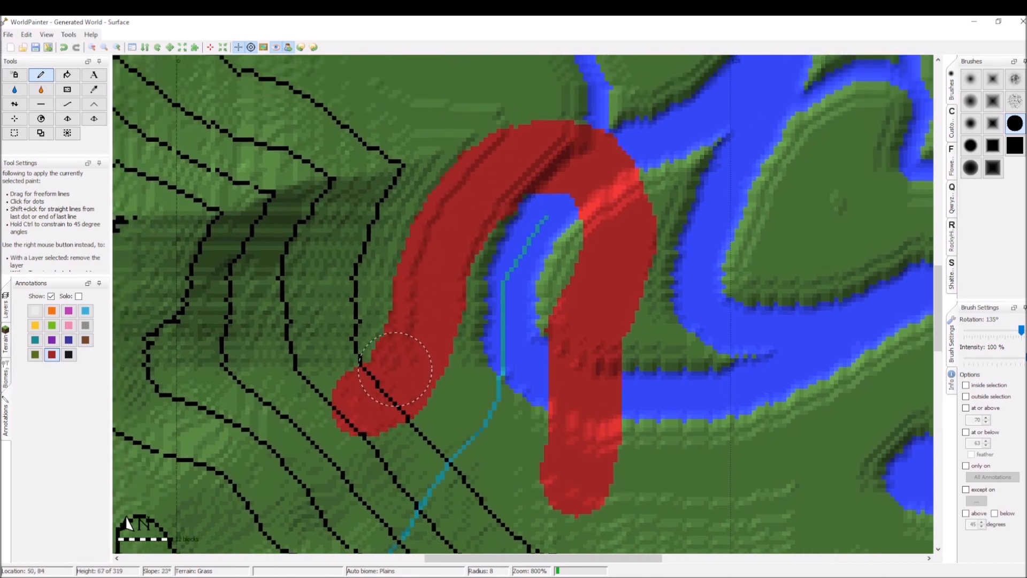
mouse_move(352, 373)
left_mouse_down()
mouse_move(463, 152)
mouse_move(609, 128)
mouse_move(653, 317)
mouse_move(619, 482)
left_mouse_up()
Widen the red annotation over the neighbouring river loops and hillsides, extending it to the slopes on both sides of the cyan line
scroll(535, 308, "down", 1)
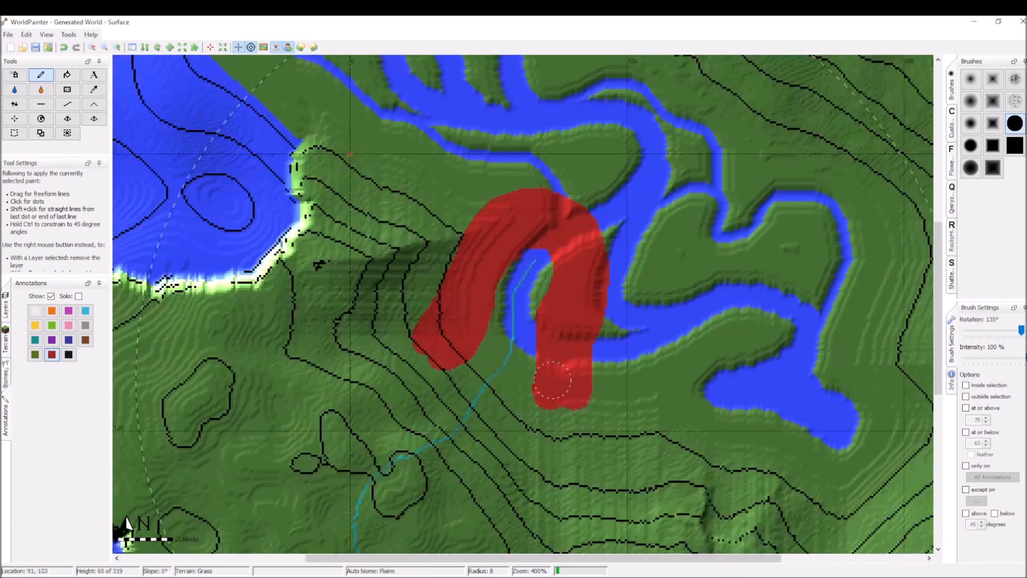
mouse_move(387, 337)
left_mouse_down()
mouse_move(412, 356)
mouse_move(372, 360)
left_mouse_up()
scroll(444, 316, "up", 5)
mouse_move(444, 309)
left_mouse_down()
mouse_move(426, 307)
mouse_move(439, 231)
mouse_move(557, 166)
mouse_move(631, 268)
mouse_move(601, 436)
mouse_move(627, 463)
left_mouse_up()
scroll(398, 305, "up", 6)
mouse_move(600, 343)
middle_mouse_down()
mouse_move(692, 264)
mouse_move(619, 339)
middle_mouse_up()
scroll(544, 252, "up", 4)
scroll(544, 253, "up", 1)
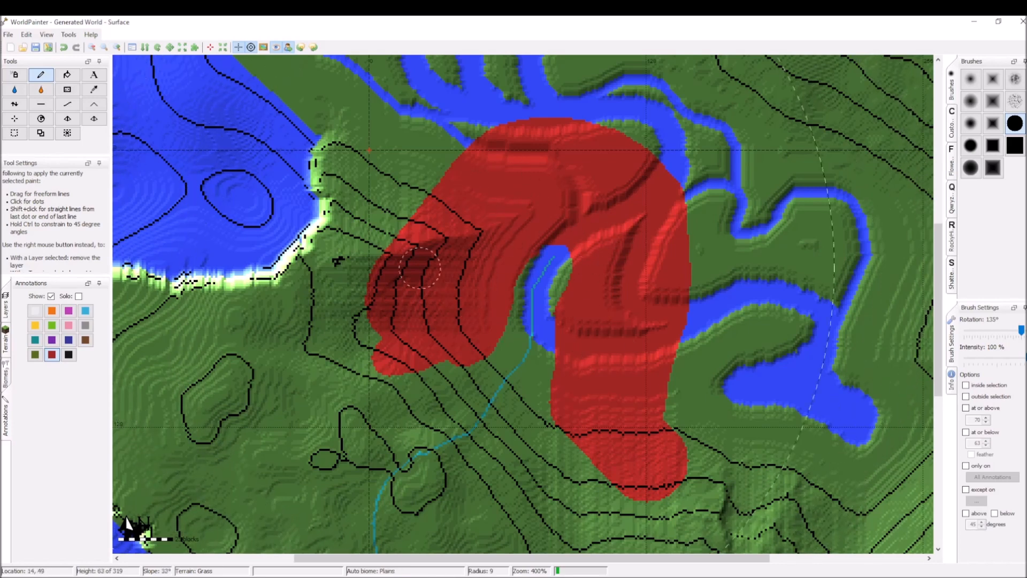
Run the ValleyCraft.js script with bottom height 60, transition distance 100 and river bed profile 0,1,2,3,4x3,5x5
left_click(69, 34)
left_click(92, 107)
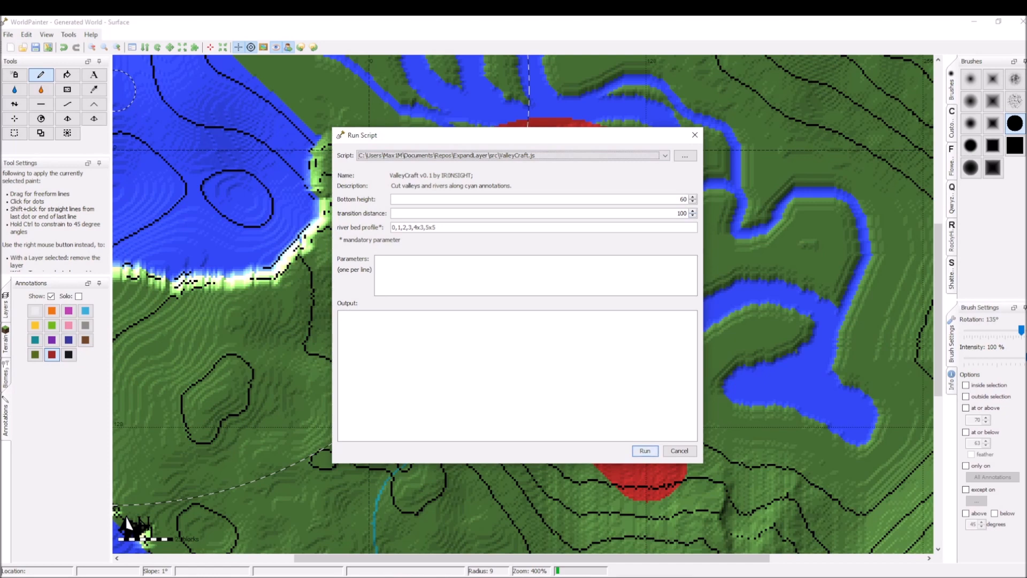
key("Return")
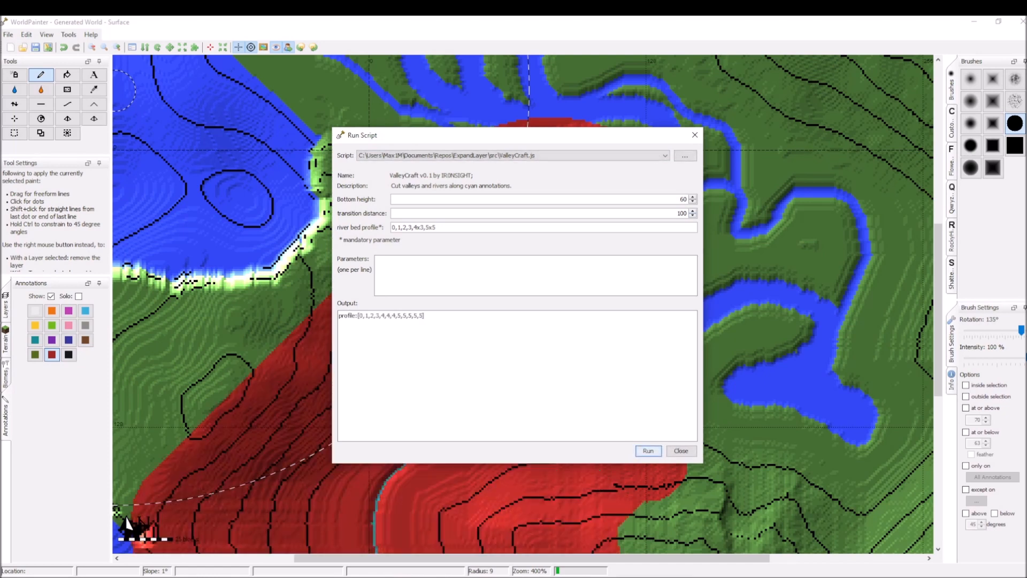
left_click(681, 451)
Toggle the annotation display to inspect where the new tributary meets the old river bend, leaving the annotations hidden
middle_click_drag(588, 404, 581, 430)
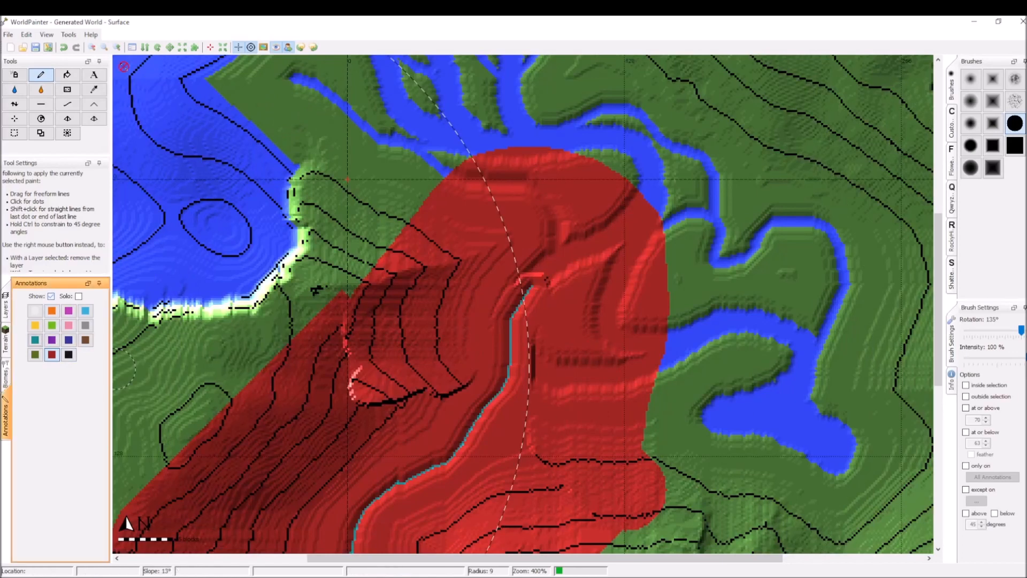
left_click(15, 89)
scroll(513, 299, "up", 1)
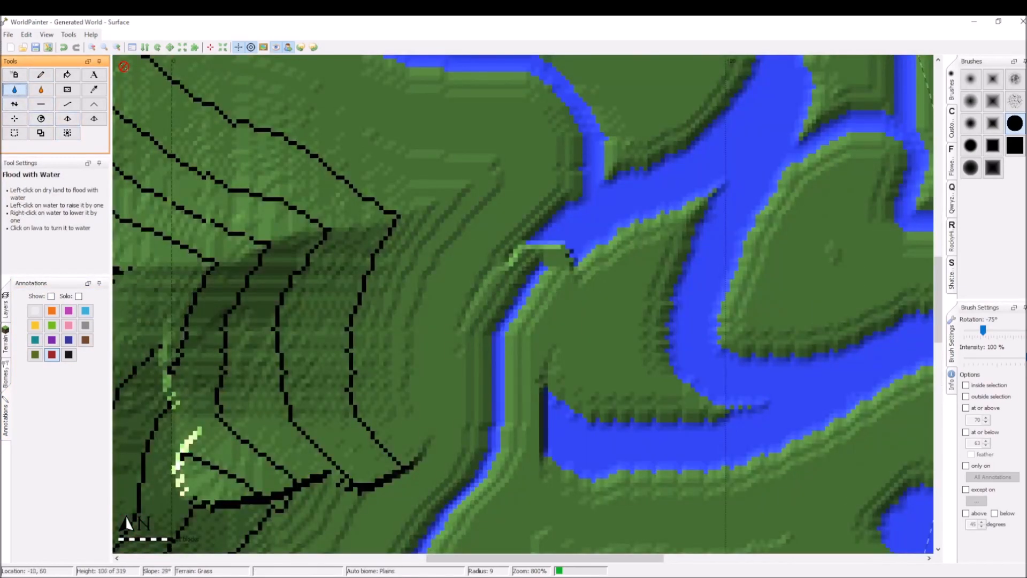
left_click(51, 296)
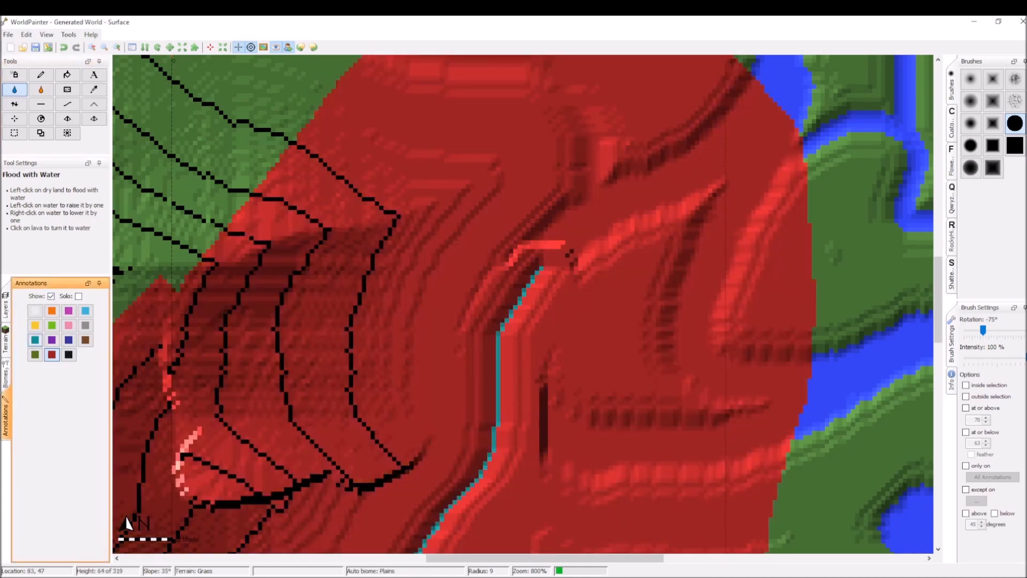
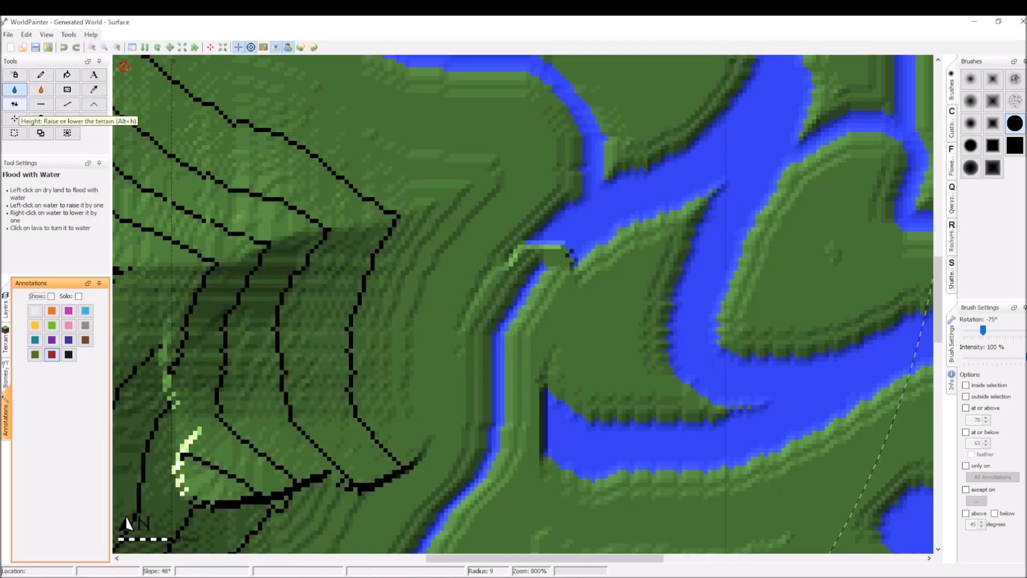
Flatten the banks blocking both ends of the western bend to river-bed level, reconnecting the main river with the new tributary
left_click(41, 104)
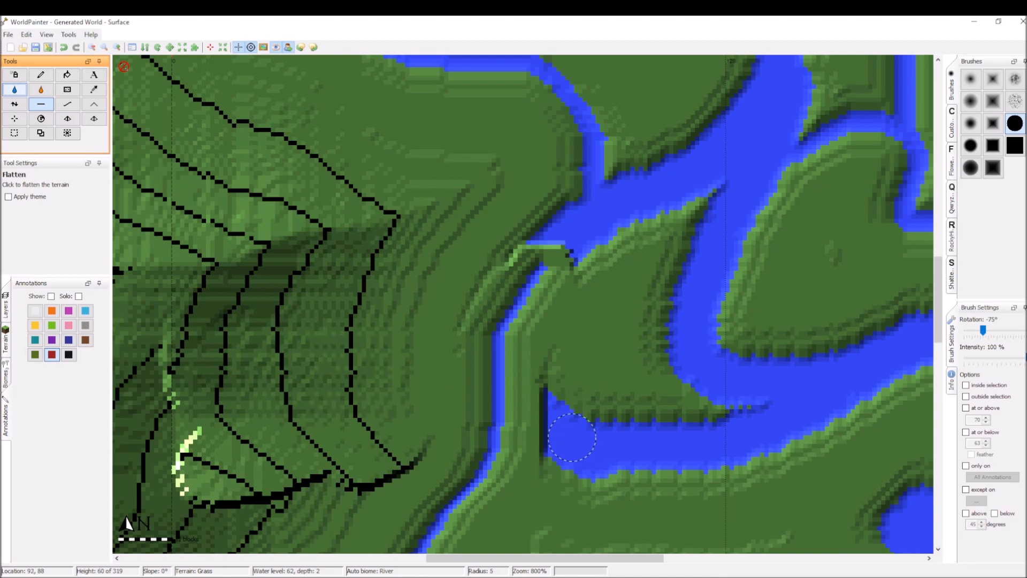
mouse_move(571, 441)
left_mouse_down()
mouse_move(543, 434)
mouse_move(532, 408)
left_mouse_up()
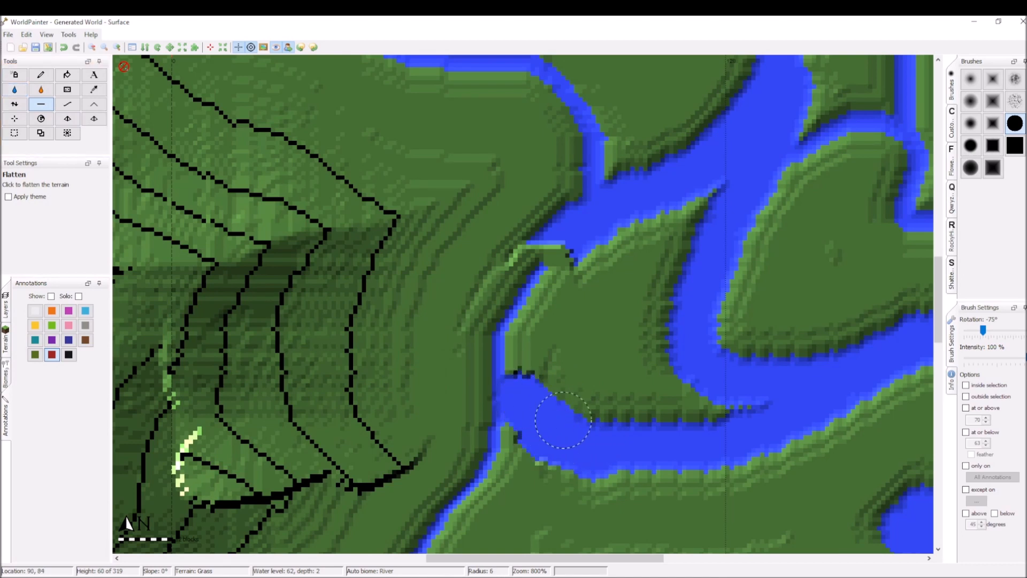
key("ctrl+z")
mouse_move(568, 416)
left_mouse_down()
mouse_move(541, 426)
mouse_move(507, 346)
mouse_move(521, 278)
mouse_move(546, 235)
mouse_move(537, 230)
mouse_move(507, 311)
mouse_move(533, 402)
left_mouse_up()
left_click_drag(572, 246, 520, 316)
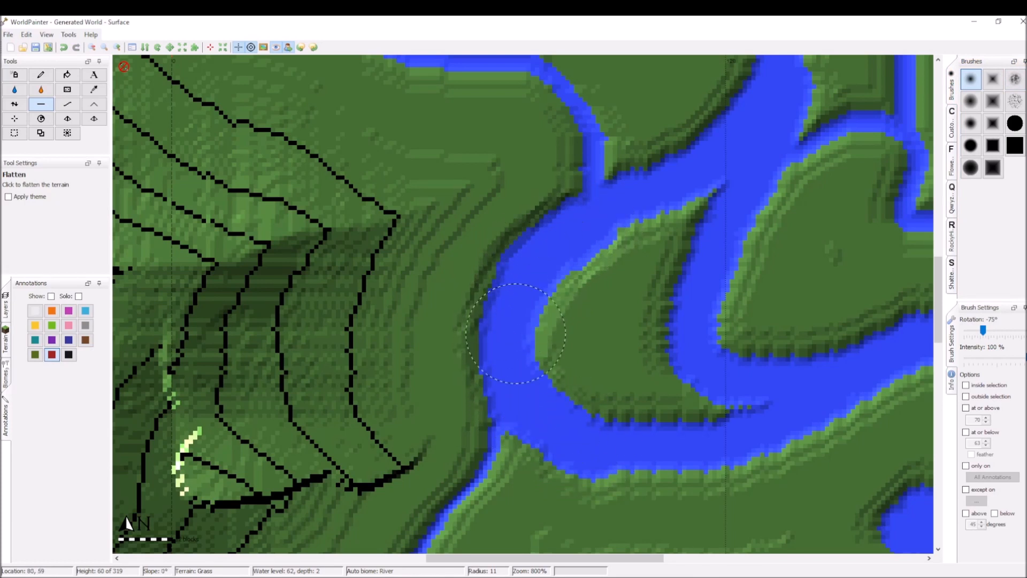
Open the 3D view and examine the new tributary valley, its junction with the main river, and the surrounding hills
middle_click_drag(610, 458, 711, 203)
scroll(530, 305, "down", 1, "ctrl")
middle_click_drag(526, 294, 624, 70)
key("ctrl+3")
scroll(520, 300, "up", 1)
middle_click_drag(520, 268, 529, 381)
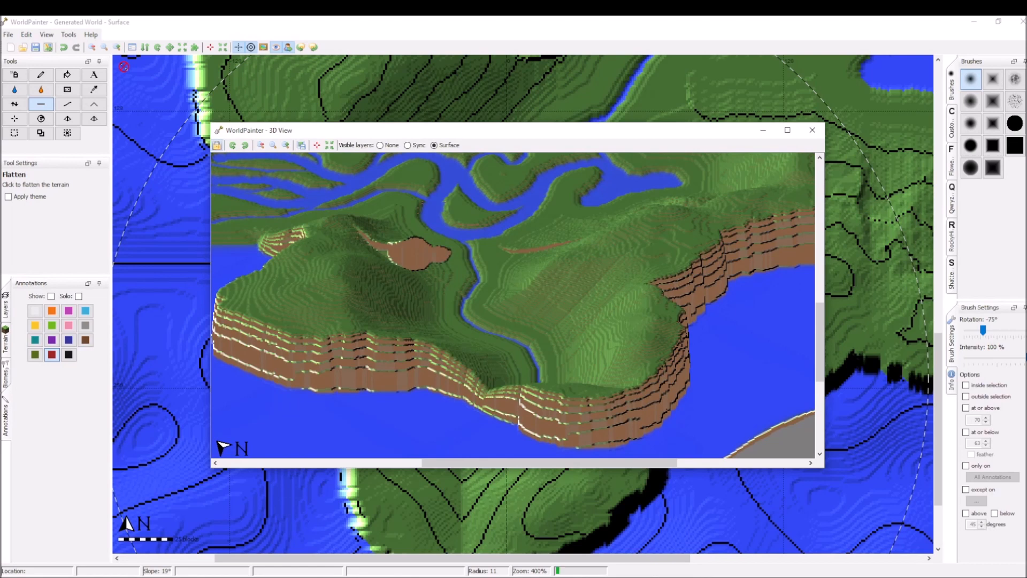
middle_click_drag(502, 240, 573, 336)
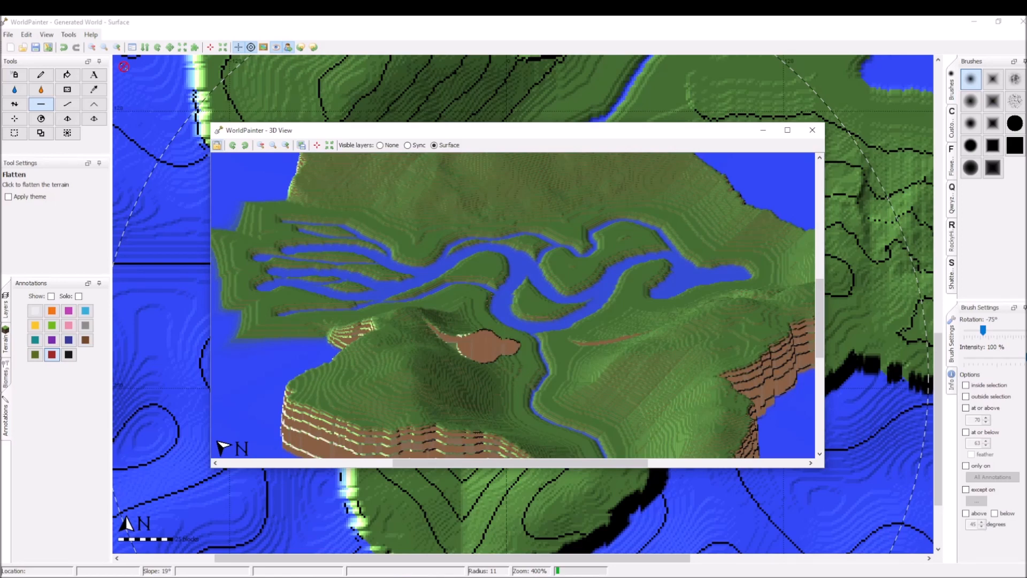
left_click_drag(512, 299, 517, 325)
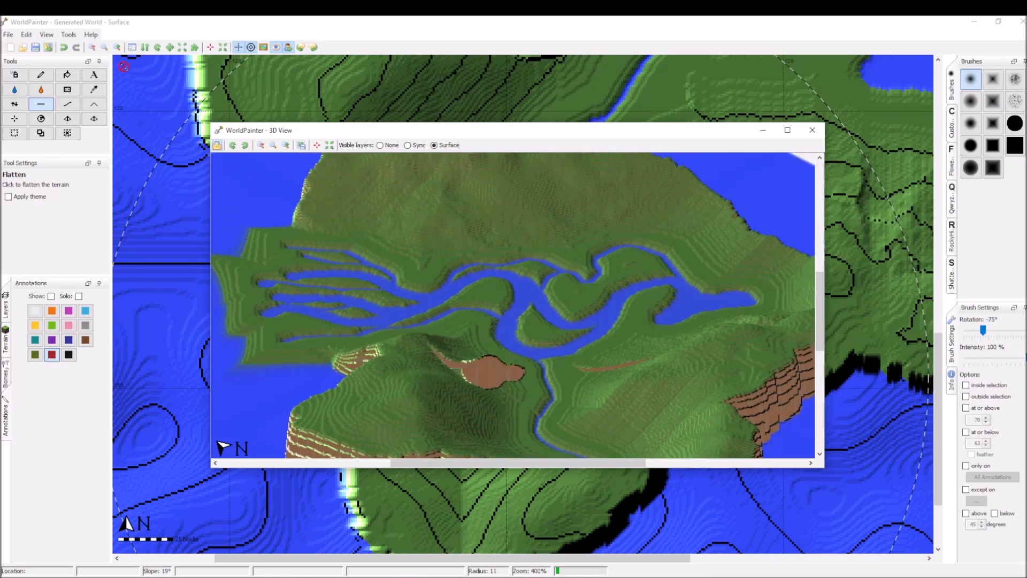
left_click_drag(540, 305, 484, 305)
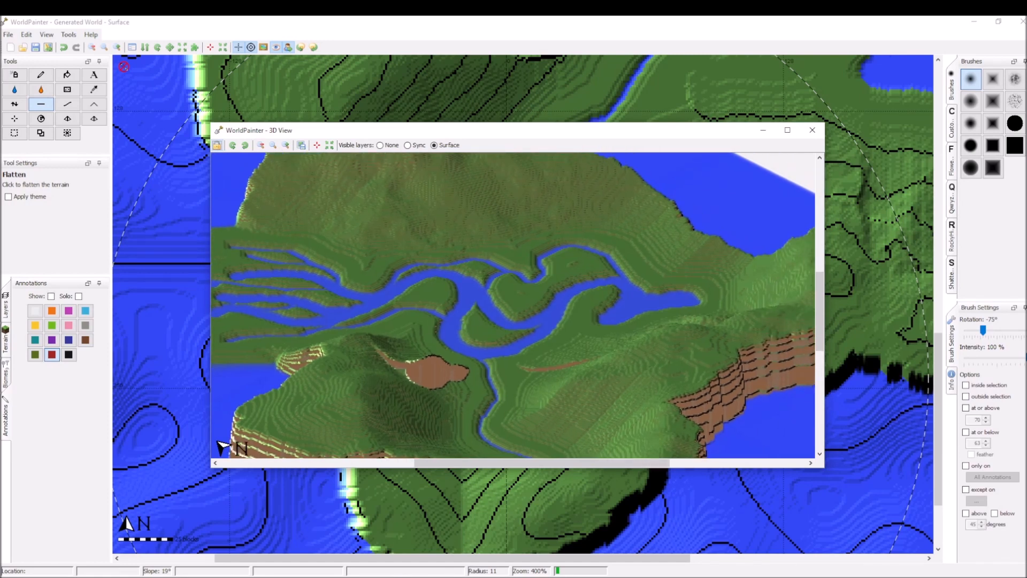
left_click_drag(481, 310, 553, 300)
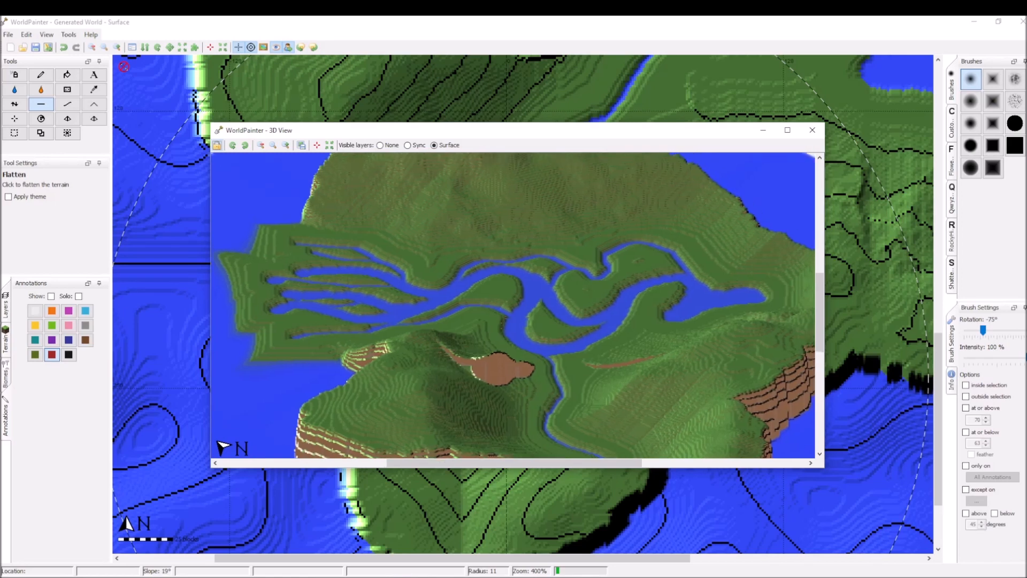
Leave the 3D view and try to flatten the sharp ledge on the hill west of the tributary junction, undoing the stroke
left_click_drag(513, 300, 480, 347)
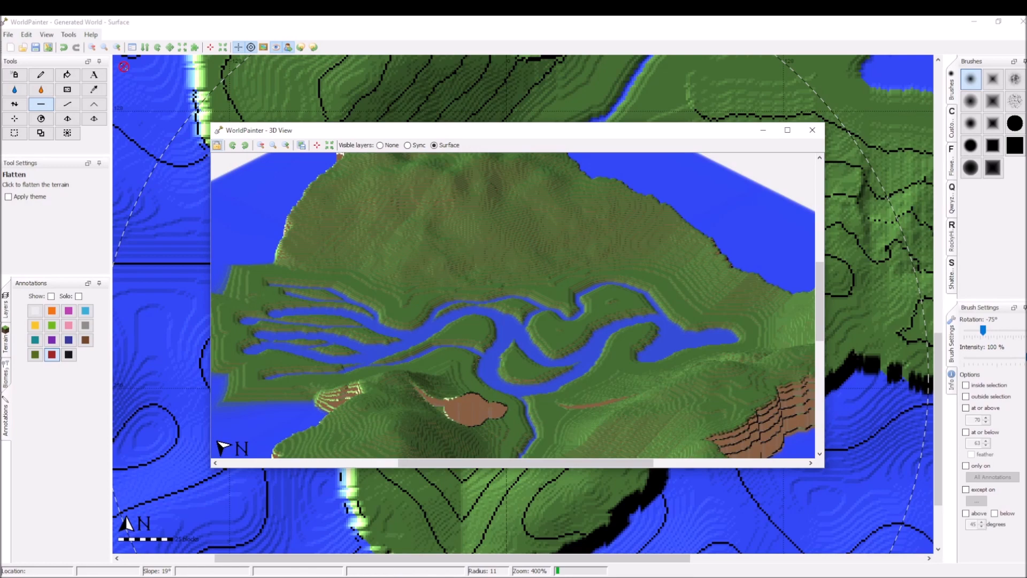
left_click(812, 130)
middle_click_drag(450, 163, 550, 276)
scroll(550, 276, "down", 1, "ctrl")
middle_click_drag(674, 131, 591, 265)
scroll(576, 251, "down", 9)
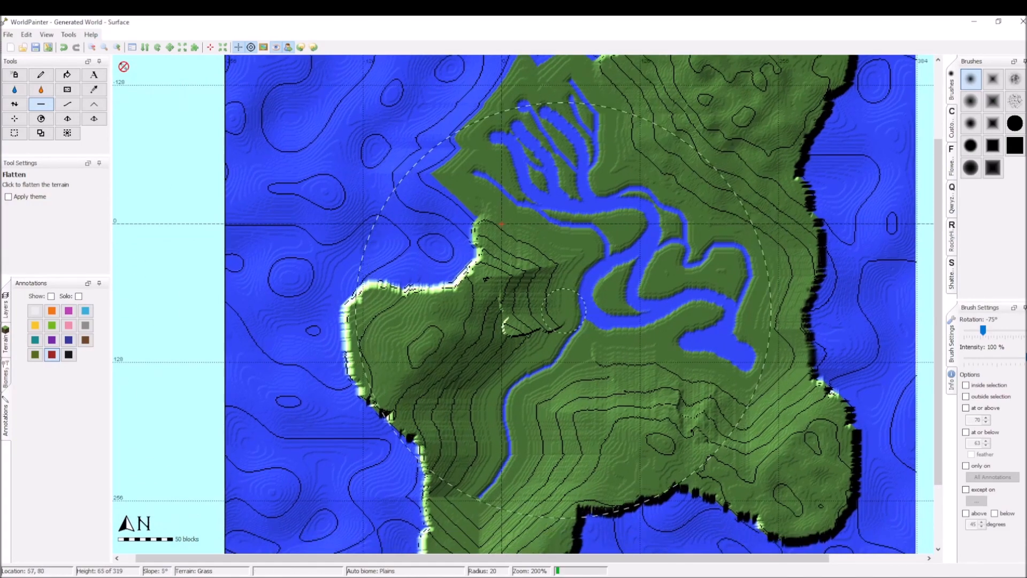
scroll(421, 321, "up", 2)
mouse_move(421, 321)
left_mouse_down()
mouse_move(492, 414)
mouse_move(633, 360)
left_mouse_up()
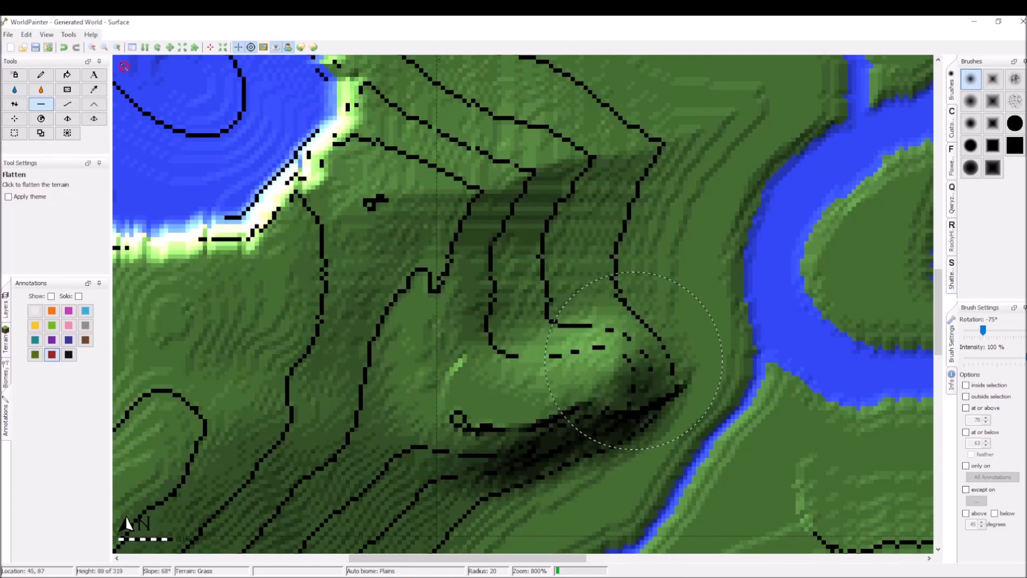
key("ctrl+z")
Smooth the sharp ledge and ridge edges on the hill west of the tributary junction
left_click(67, 104)
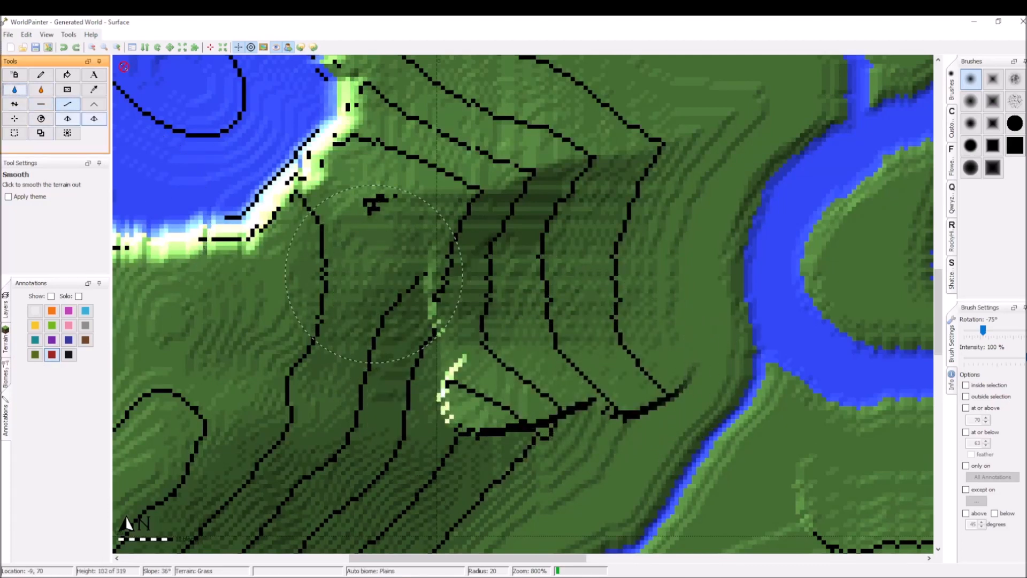
mouse_move(434, 386)
left_mouse_down()
mouse_move(556, 409)
mouse_move(636, 407)
mouse_move(465, 406)
mouse_move(460, 385)
left_mouse_up()
mouse_move(422, 226)
left_mouse_down()
mouse_move(408, 214)
mouse_move(422, 216)
left_mouse_up()
middle_click_drag(546, 484, 391, 365)
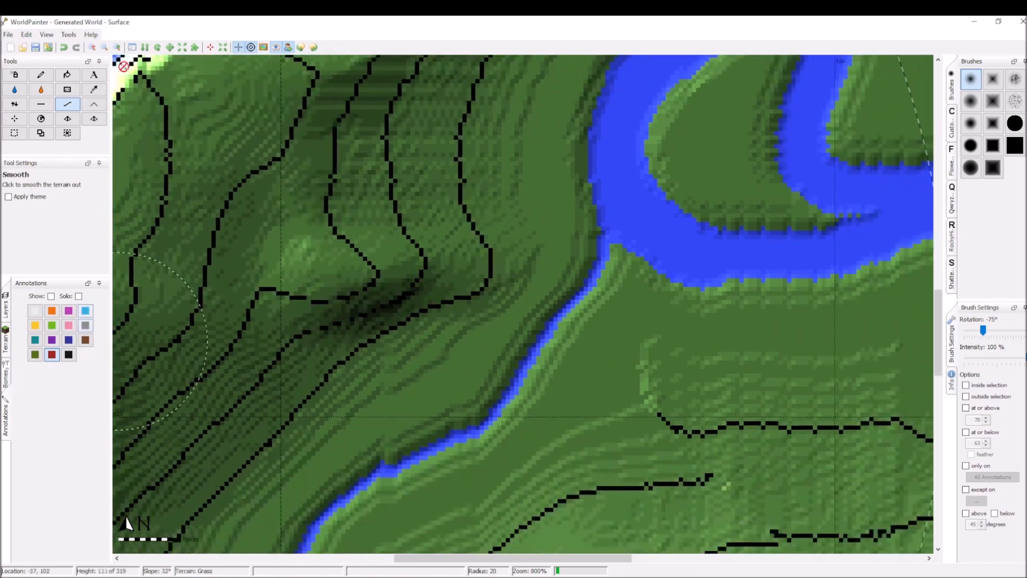
Smooth the abrupt terrace edges on the hillside east of the tributary, checking the slopes in the 3D view
left_click_drag(629, 389, 655, 401)
mouse_move(690, 420)
middle_mouse_down()
mouse_move(536, 296)
mouse_move(552, 364)
mouse_move(561, 331)
middle_mouse_up()
key("ctrl+alt+3")
scroll(552, 364, "up", 1)
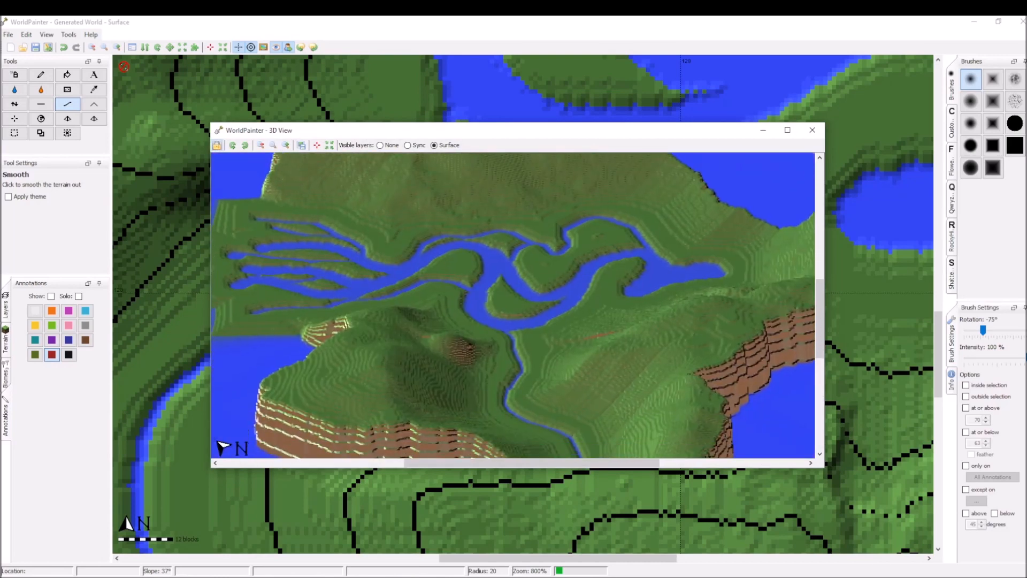
left_click(812, 130)
middle_click_drag(783, 334, 722, 216)
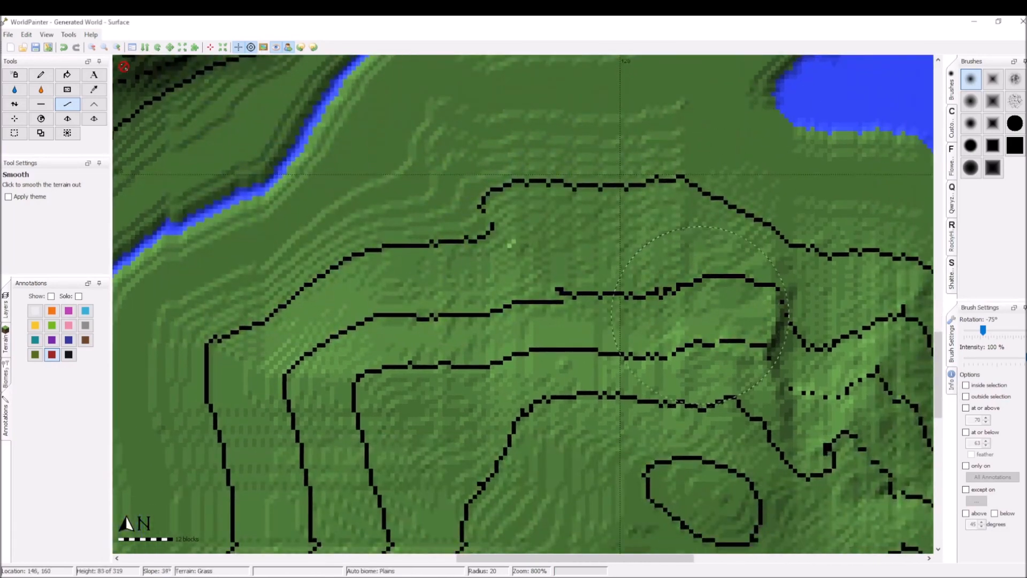
key("ctrl+alt+3")
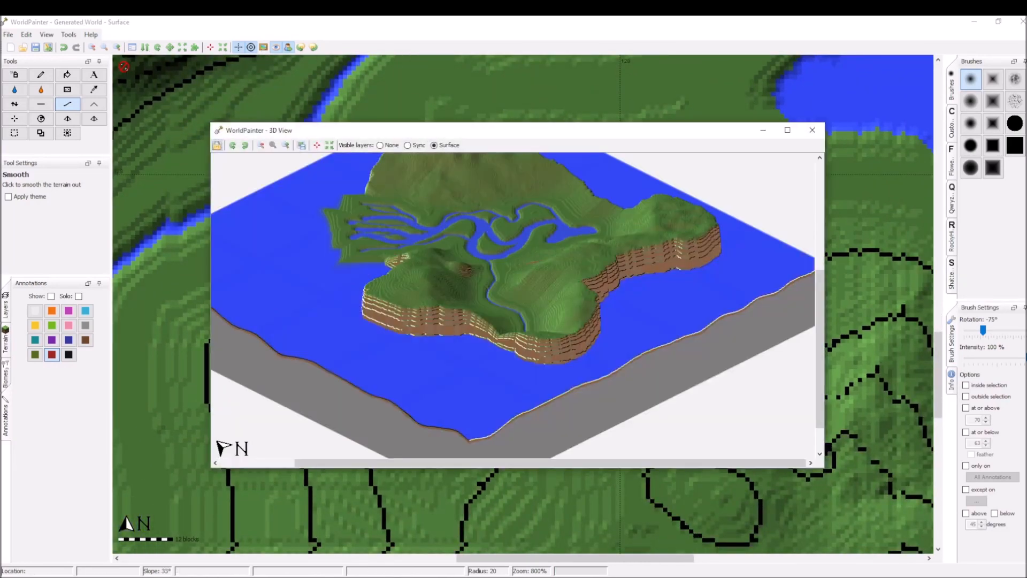
left_click(812, 130)
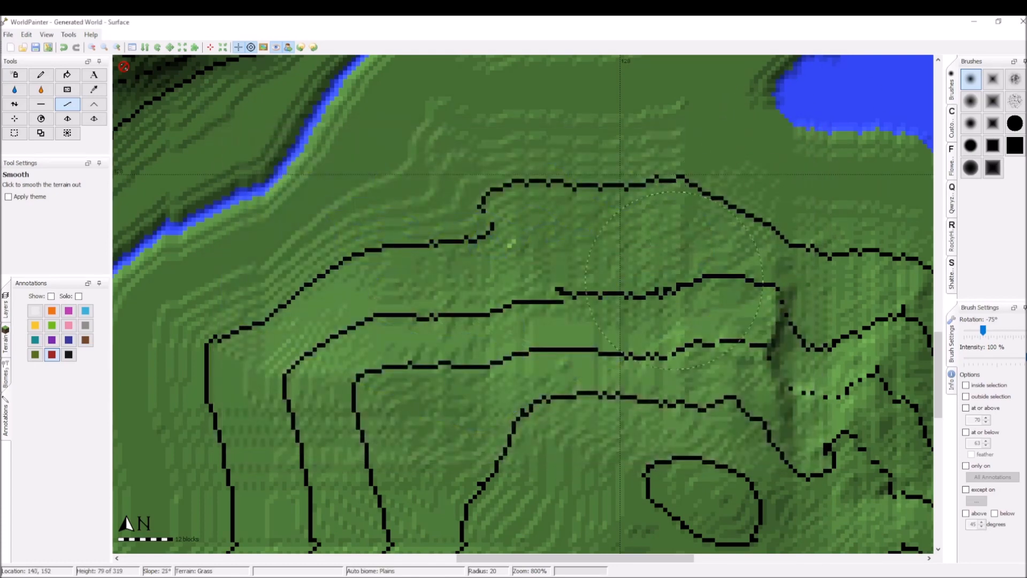
scroll(545, 302, "down", 1)
left_click_drag(490, 249, 439, 307)
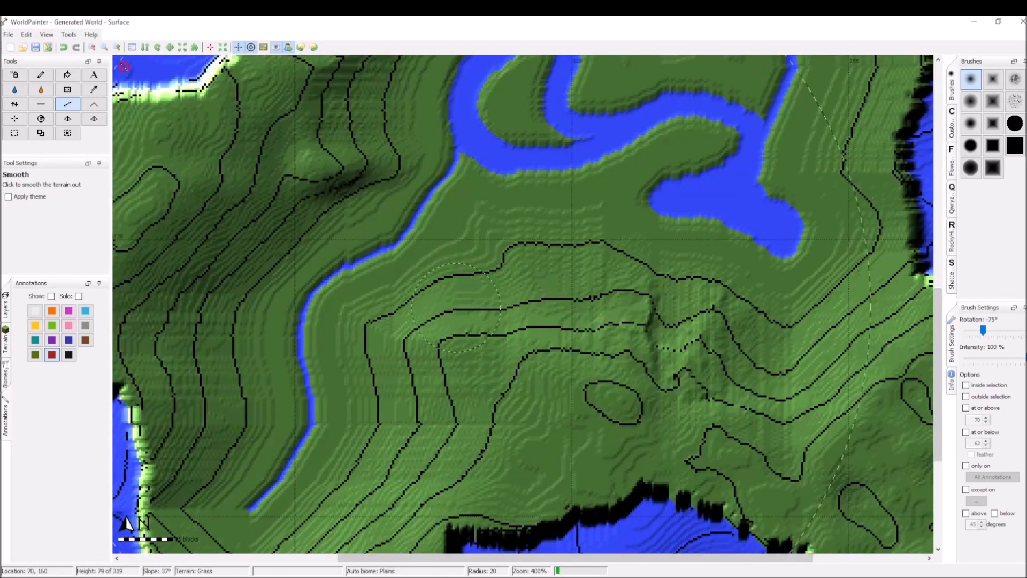
Inspect the smoothed hills, river valley and closed delta channel ends in the 3D view
middle_click_drag(516, 242, 603, 296)
key("ctrl+alt+3")
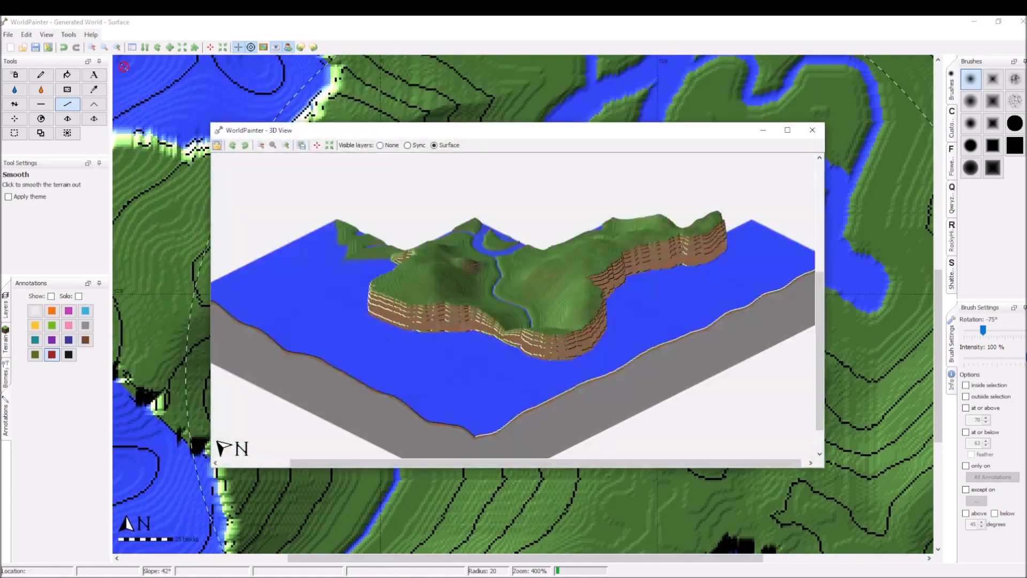
scroll(513, 305, "up", 1)
middle_click_drag(503, 230, 562, 412)
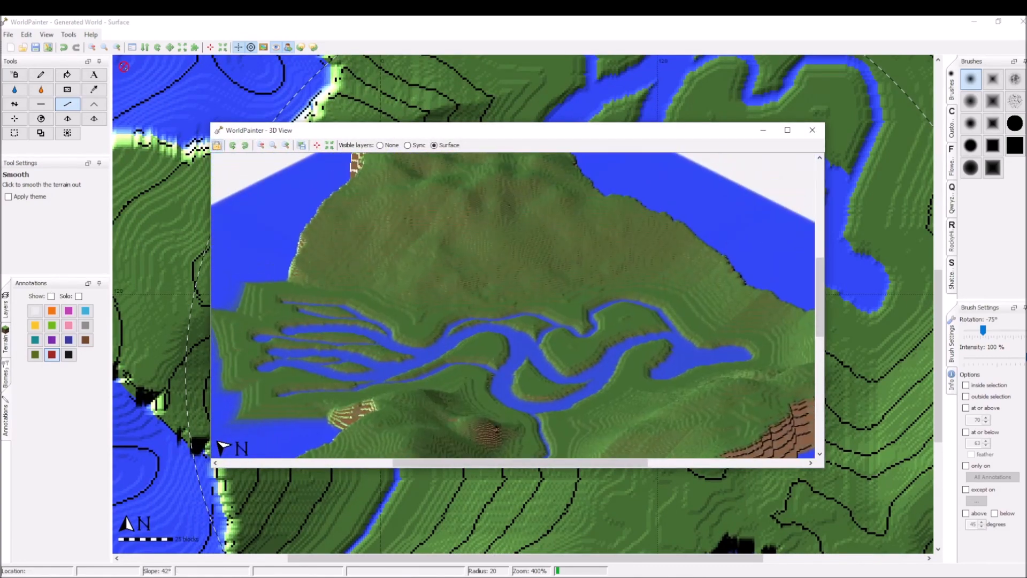
scroll(562, 412, "down", 1)
left_click(812, 130)
Flatten the land between the northwestern delta channel ends and the ocean to water-bed level, opening the river arms to the sea
middle_click_drag(631, 102, 779, 534)
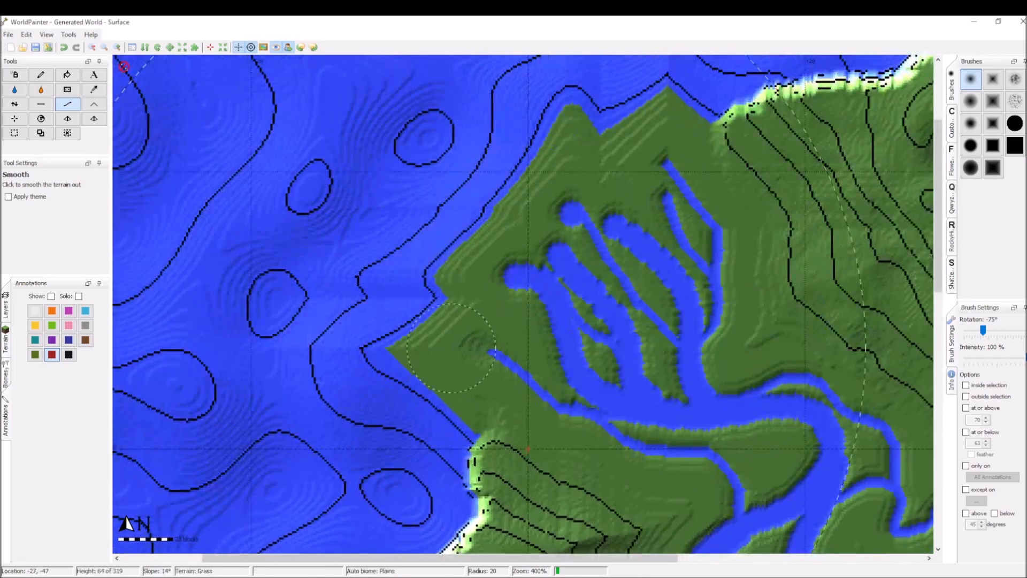
left_click(40, 104)
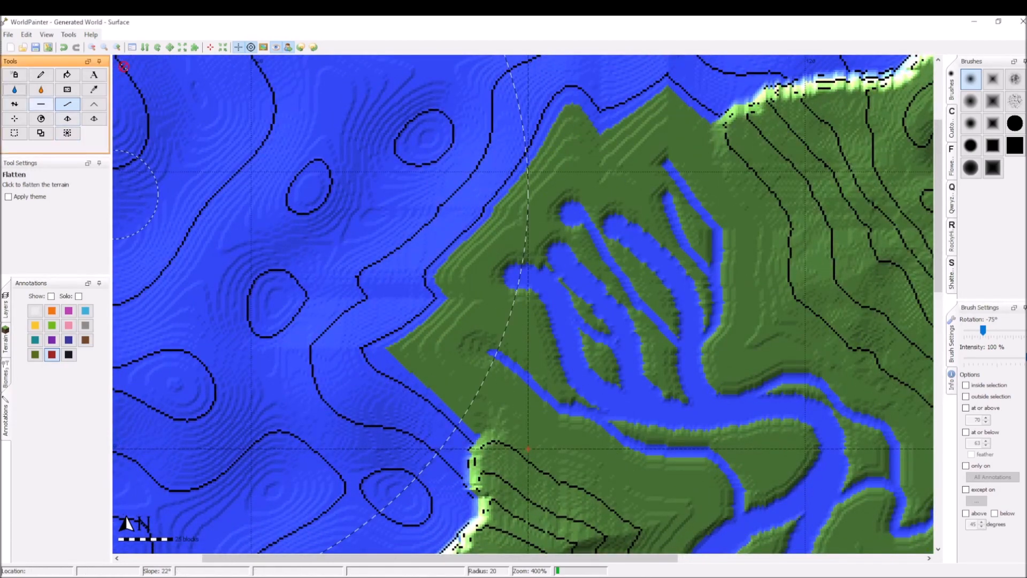
mouse_move(484, 353)
left_mouse_down()
mouse_move(391, 321)
mouse_move(439, 257)
mouse_move(556, 254)
mouse_move(492, 225)
mouse_move(482, 177)
mouse_move(557, 152)
left_mouse_up()
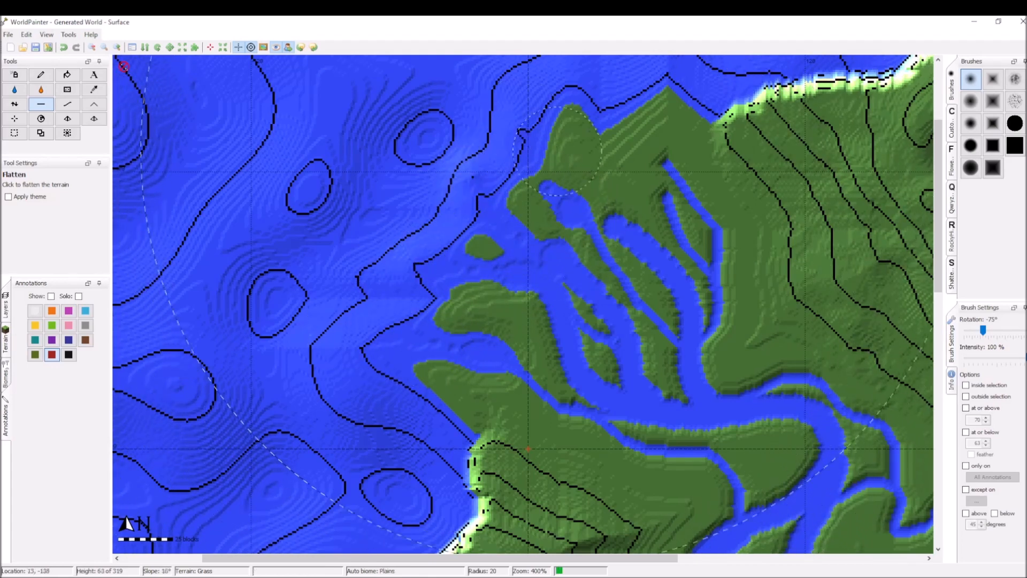
mouse_move(618, 230)
left_mouse_down()
mouse_move(532, 183)
mouse_move(504, 138)
left_mouse_up()
mouse_move(667, 168)
left_mouse_down()
mouse_move(609, 99)
mouse_move(674, 206)
mouse_move(611, 60)
left_mouse_up()
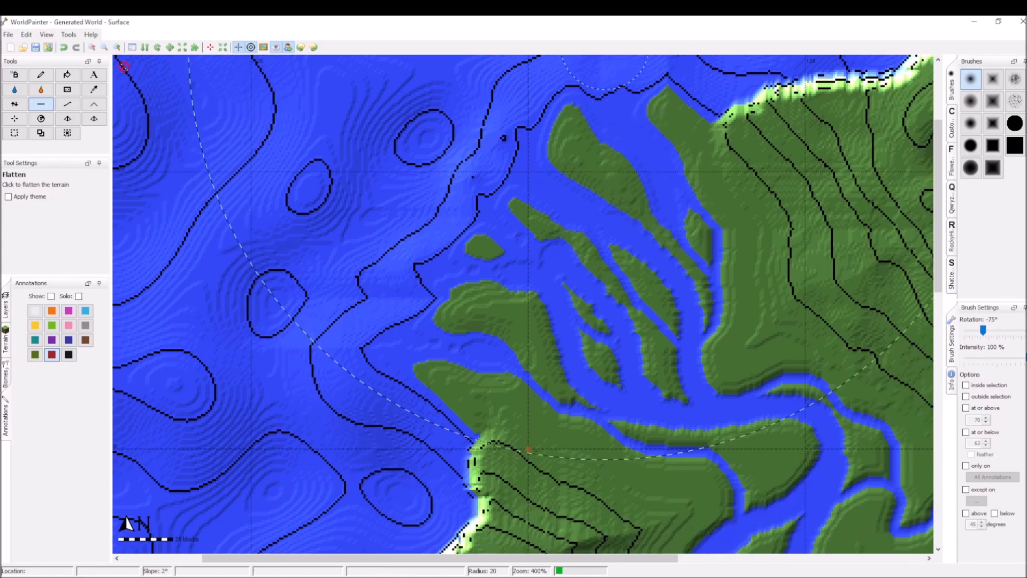
Apply a global operation that fills all slopes above 45 degrees with the Rock terrain type
middle_click_drag(661, 324, 486, 224)
scroll(551, 222, "down", 1)
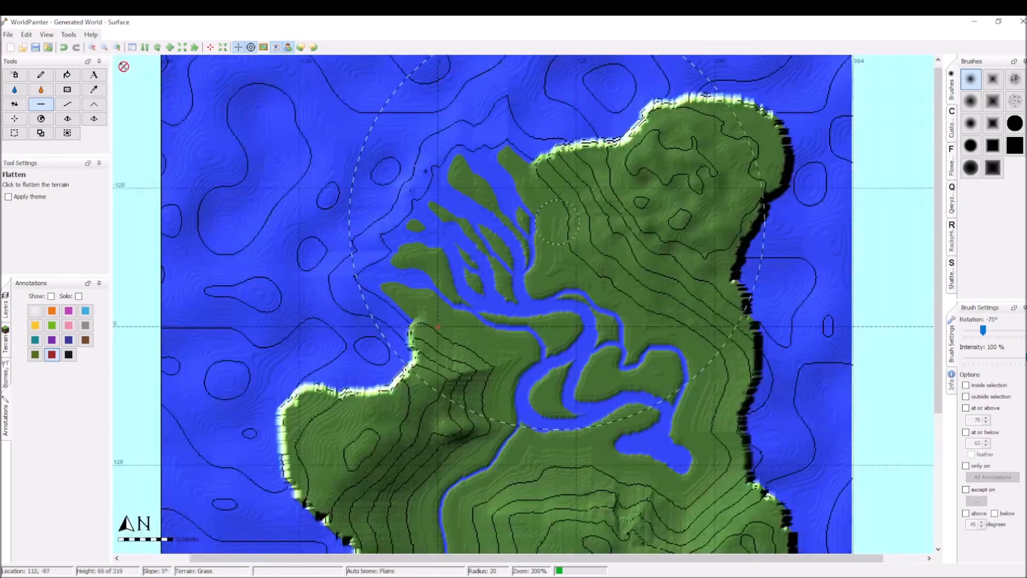
middle_click_drag(553, 221, 544, 146)
key("ctrl+g")
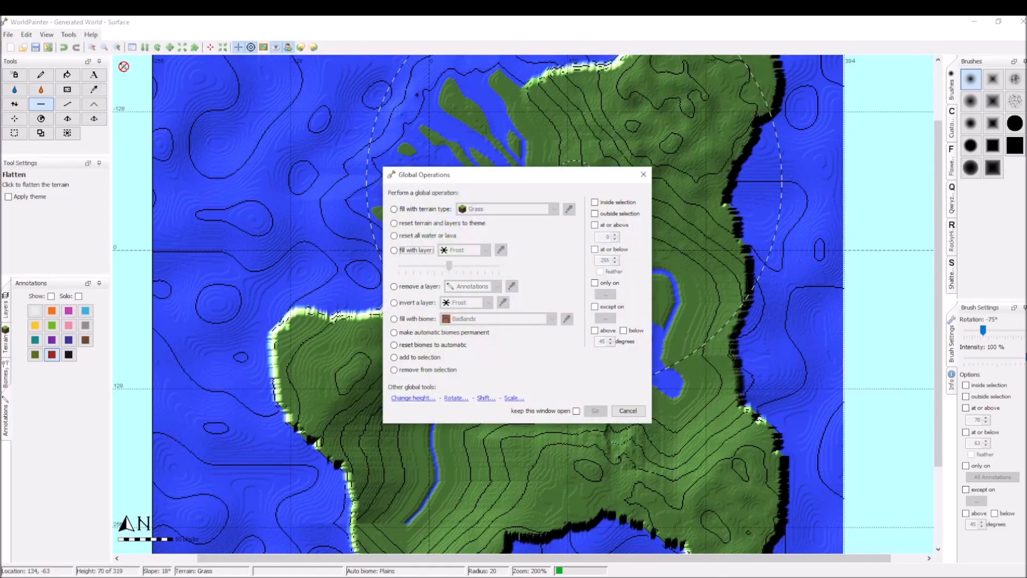
left_click(425, 209)
left_click(506, 209)
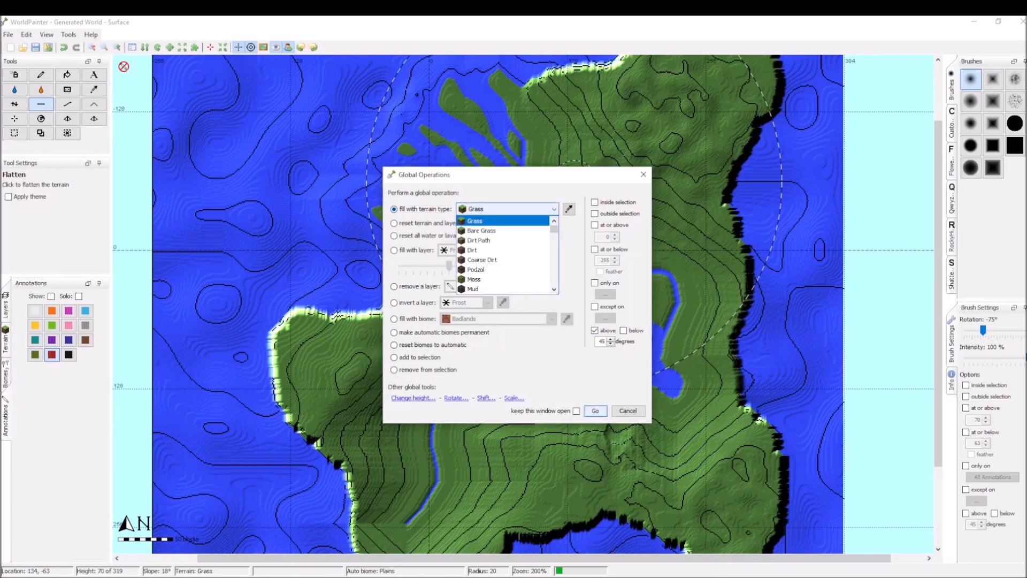
type("rock")
key("Return")
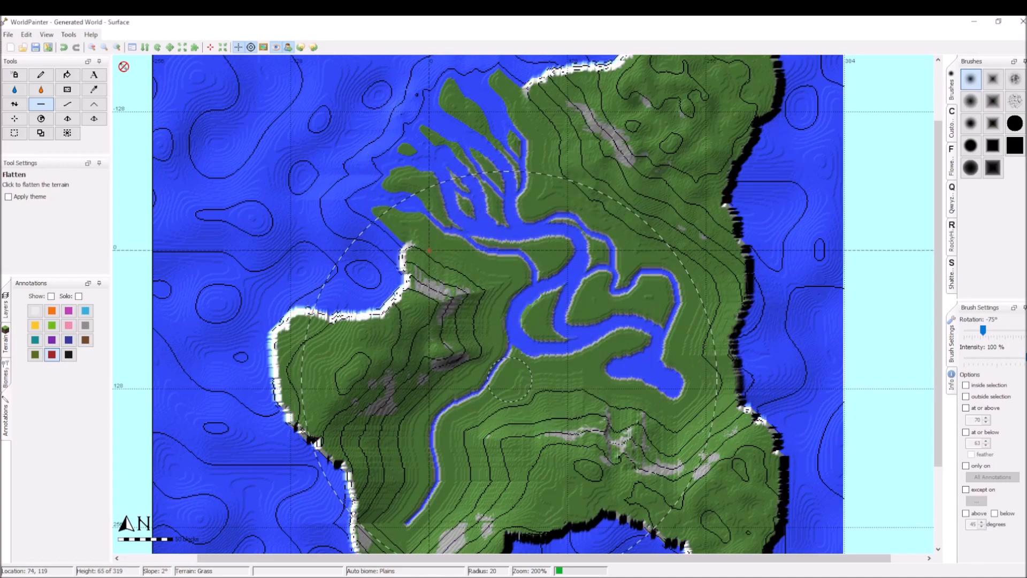
Examine the rock-covered slopes in the 3D view, and the lake at the river's southeastern end with its surrounding hills on the map
middle_click_drag(460, 334, 461, 303)
key("ctrl+alt+3")
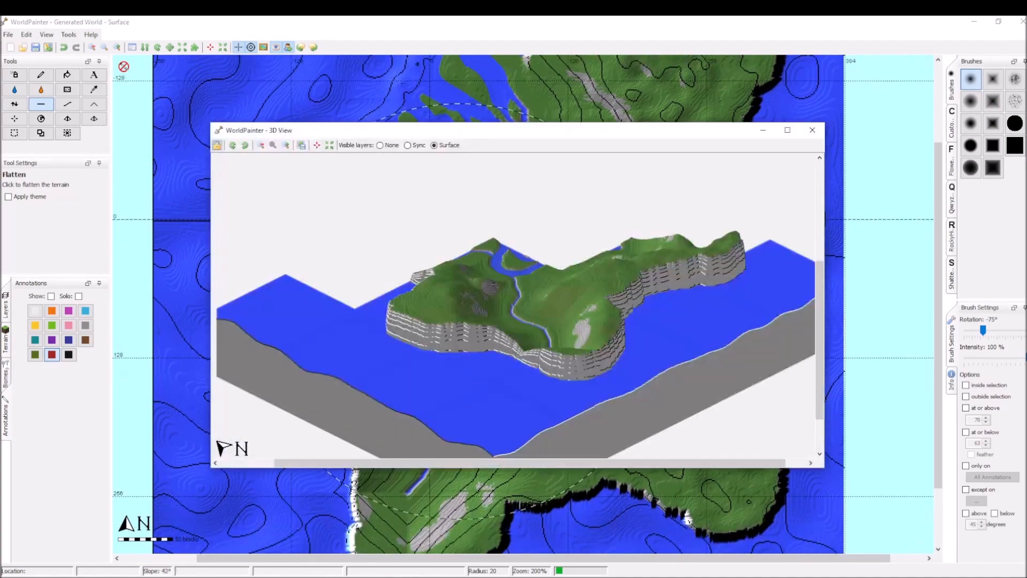
left_click_drag(460, 311, 451, 342)
scroll(482, 241, "up", 1)
middle_click_drag(481, 241, 490, 400)
scroll(503, 435, "down", 1)
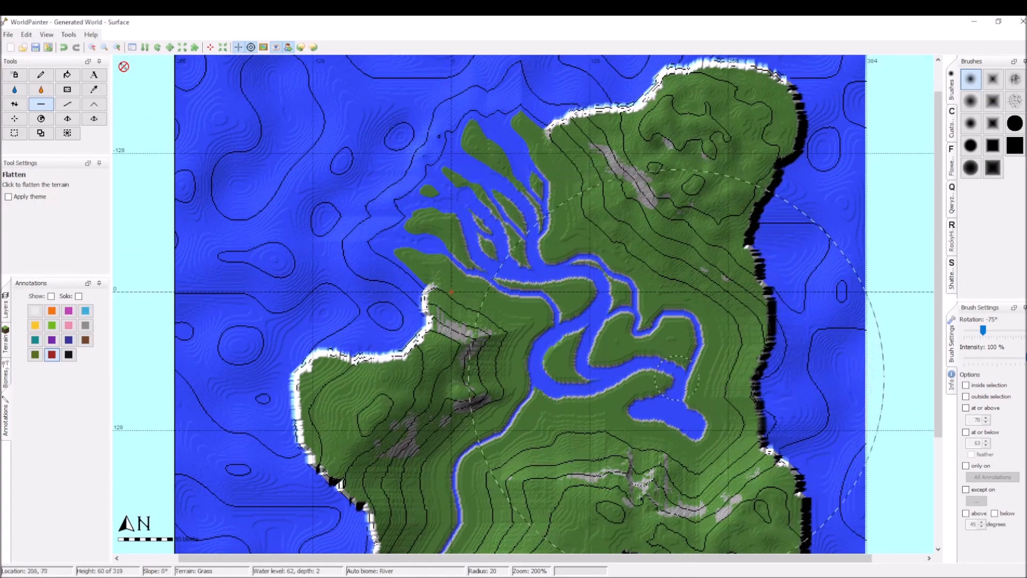
scroll(671, 427, "up", 1)
scroll(697, 413, "up", 1)
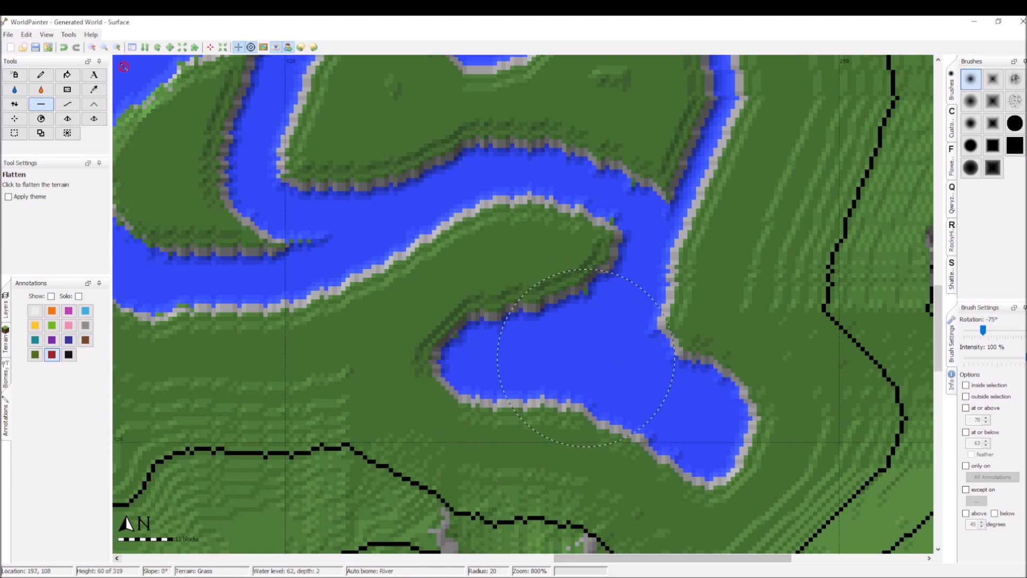
middle_click_drag(642, 401, 641, 434)
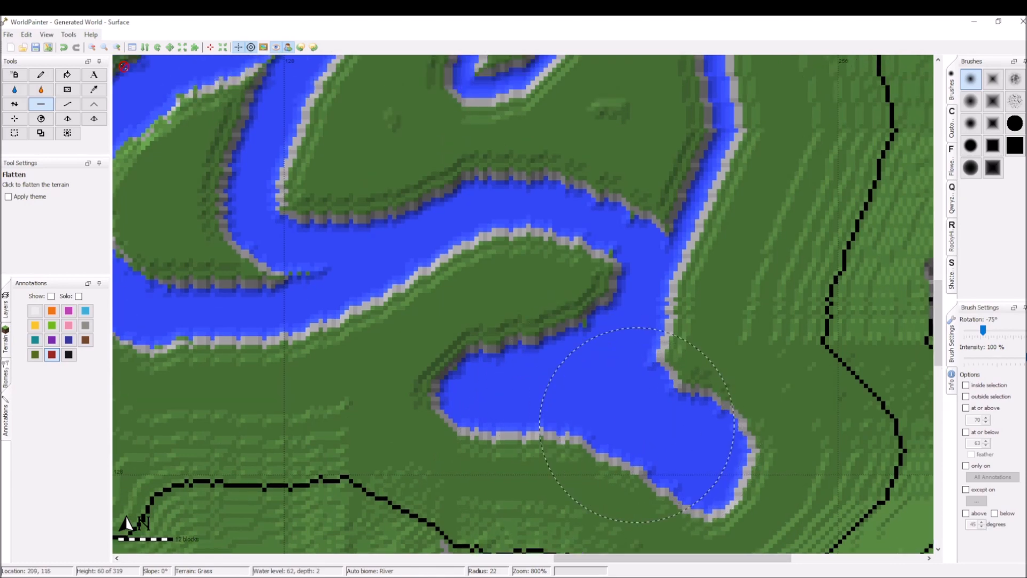
scroll(636, 424, "down", 2)
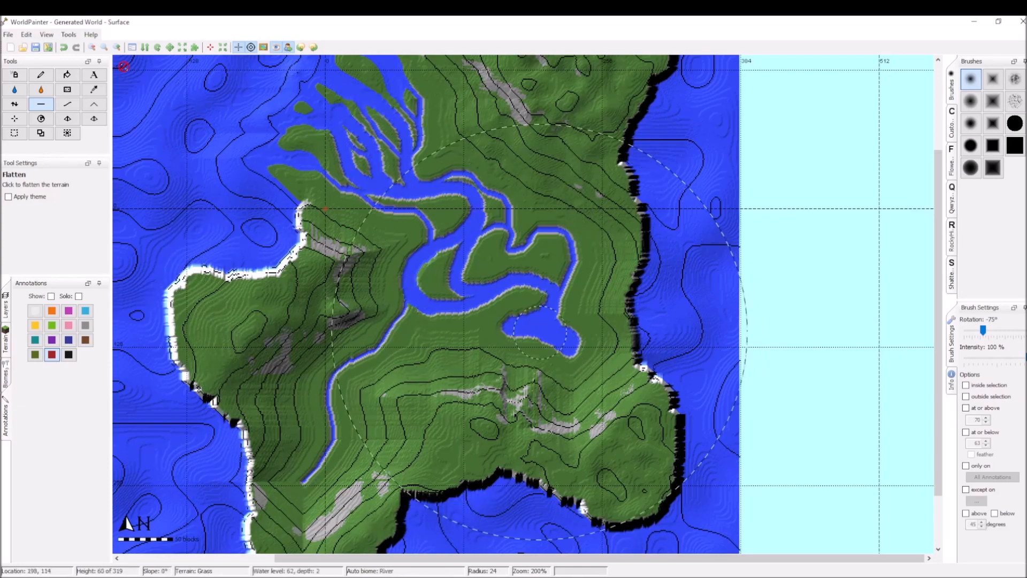
scroll(535, 345, "up", 1)
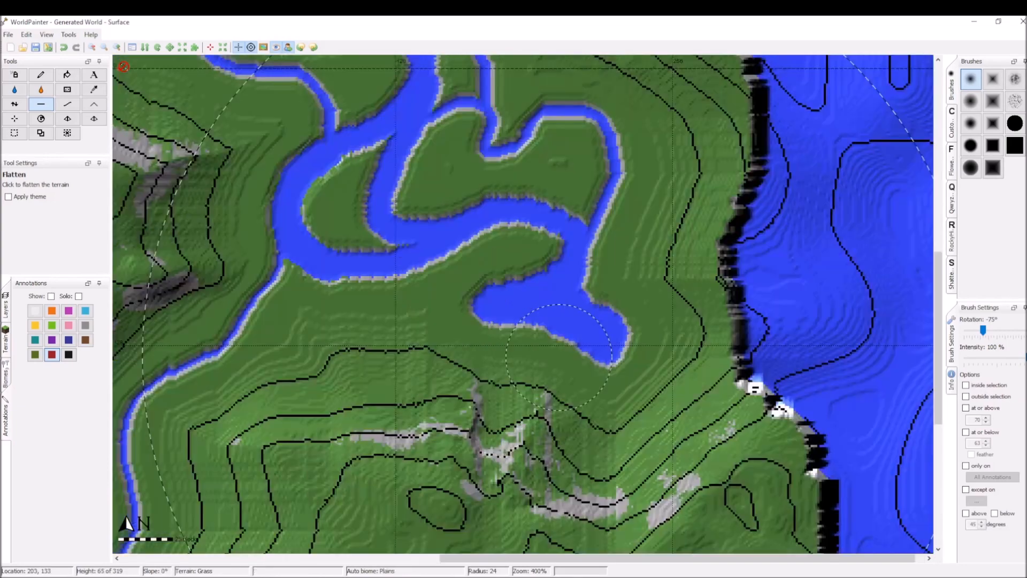
middle_click_drag(535, 344, 464, 257)
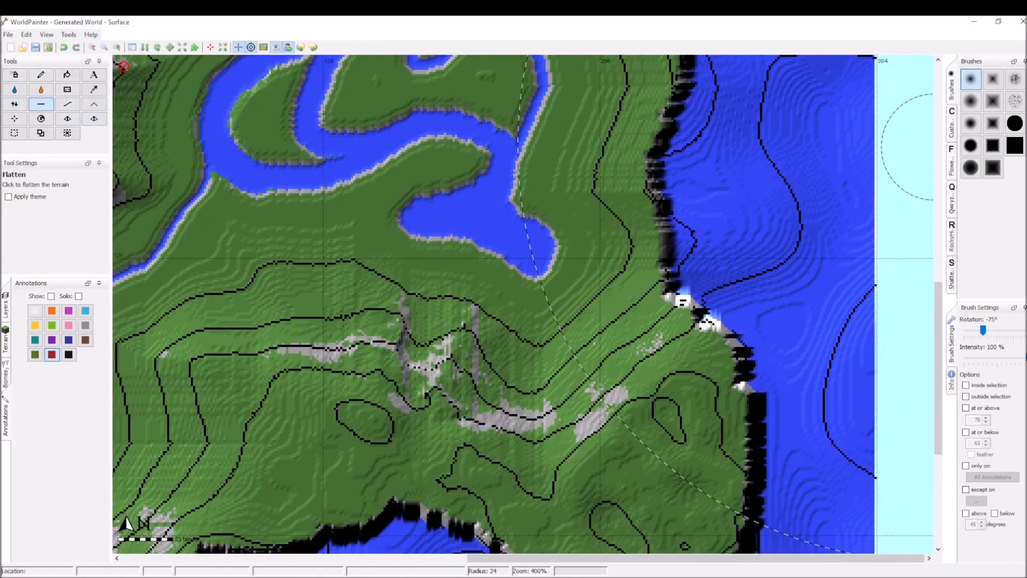
Set up the Height tool with the first rocky hill brush, radius 55 and intensity 100 %, limited to terrain at or above 63
left_click(951, 237)
left_click(971, 79)
scroll(450, 321, "down", 15)
left_click(15, 104)
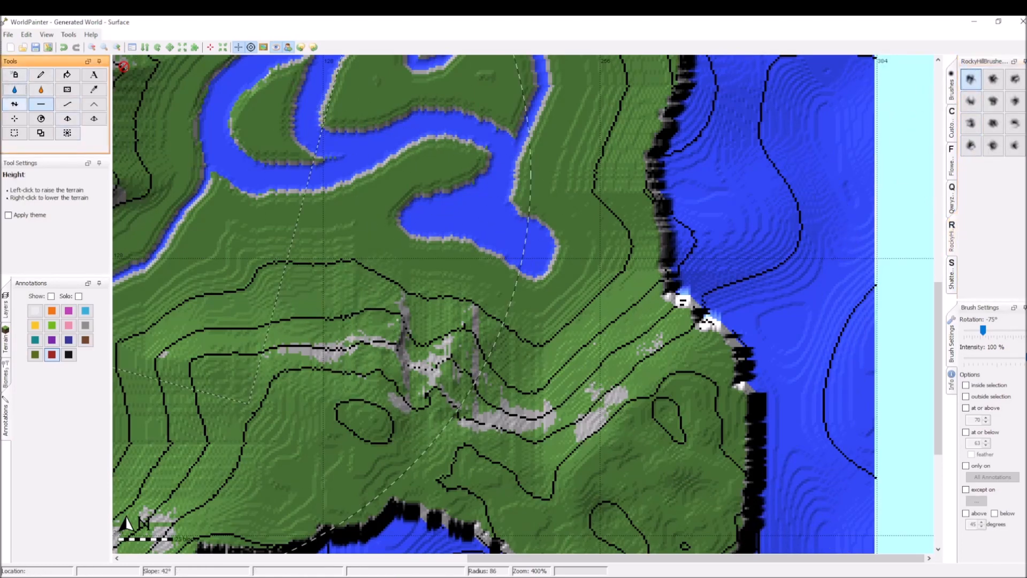
scroll(435, 336, "up", 4)
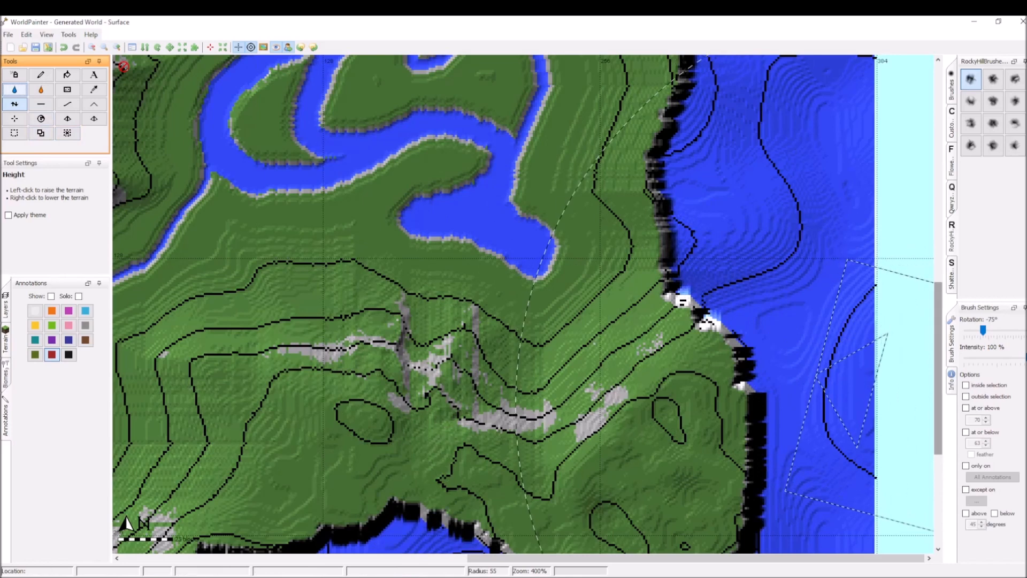
left_click(966, 431)
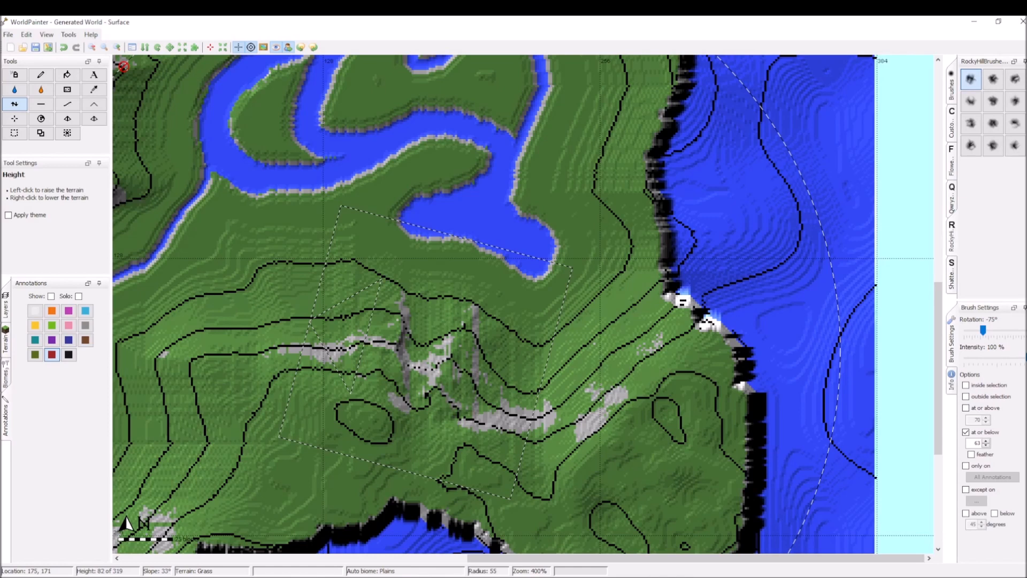
left_click(965, 432)
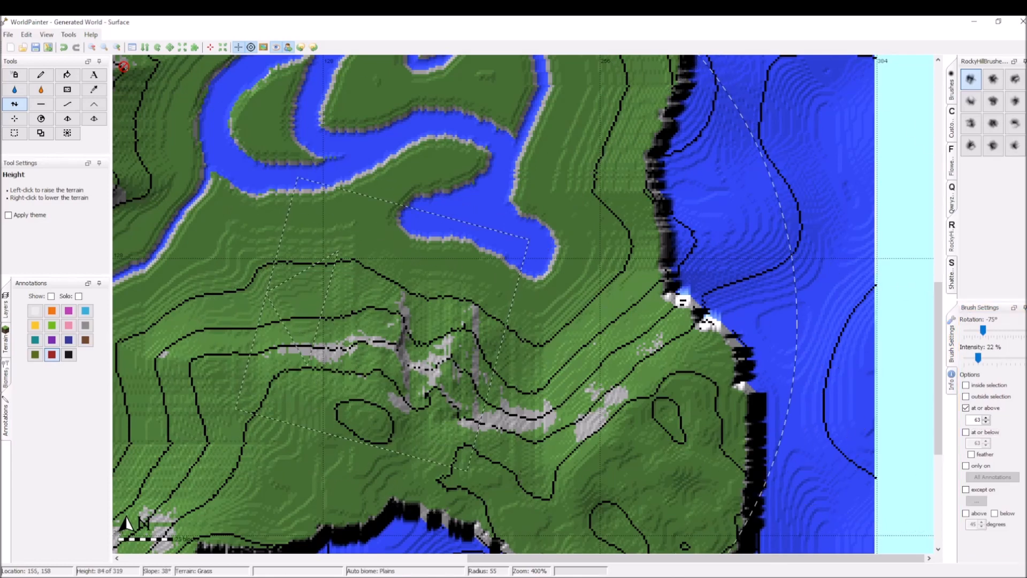
left_click_drag(977, 358, 1024, 358)
Raise a chain of rocky peaks on the hills south of the lake, varying brush radius and rotation, and view it in 3D
left_click_drag(393, 348, 393, 348)
scroll(468, 383, "down", 7)
left_click_drag(471, 385, 471, 383)
scroll(569, 394, "up", 7)
left_click_drag(570, 393, 578, 391)
scroll(577, 390, "down", 6, "alt")
scroll(299, 351, "down", 1)
left_click_drag(298, 351, 311, 219)
left_click_drag(471, 374, 482, 379)
key("ctrl+3")
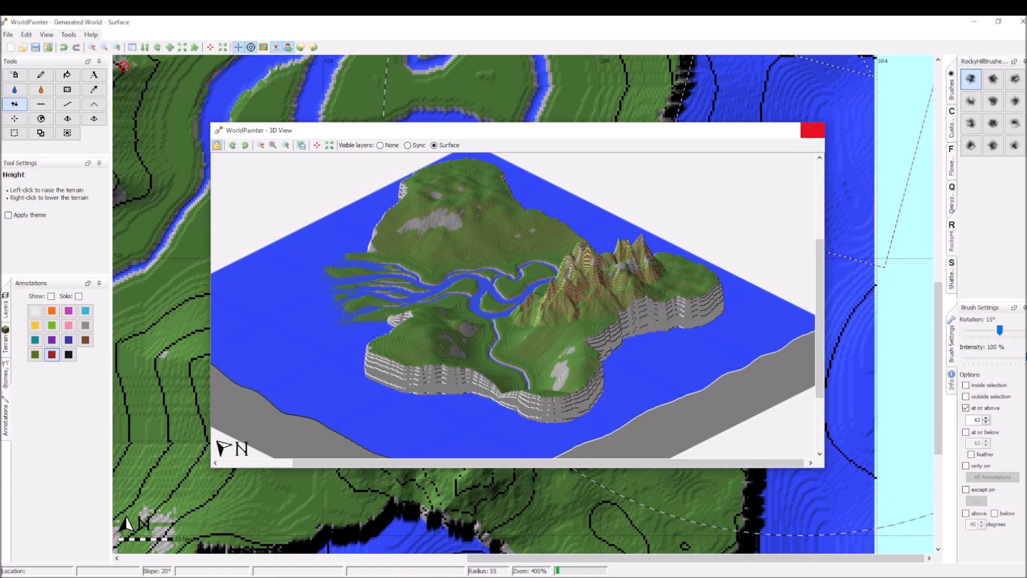
Close the 3D view and undo the rocky peak strokes south of the lake
left_click(811, 130)
middle_click_drag(669, 252, 647, 269)
key("ctrl+z")
key("ctrl+z")
key("ctrl+z")
key("ctrl+z")
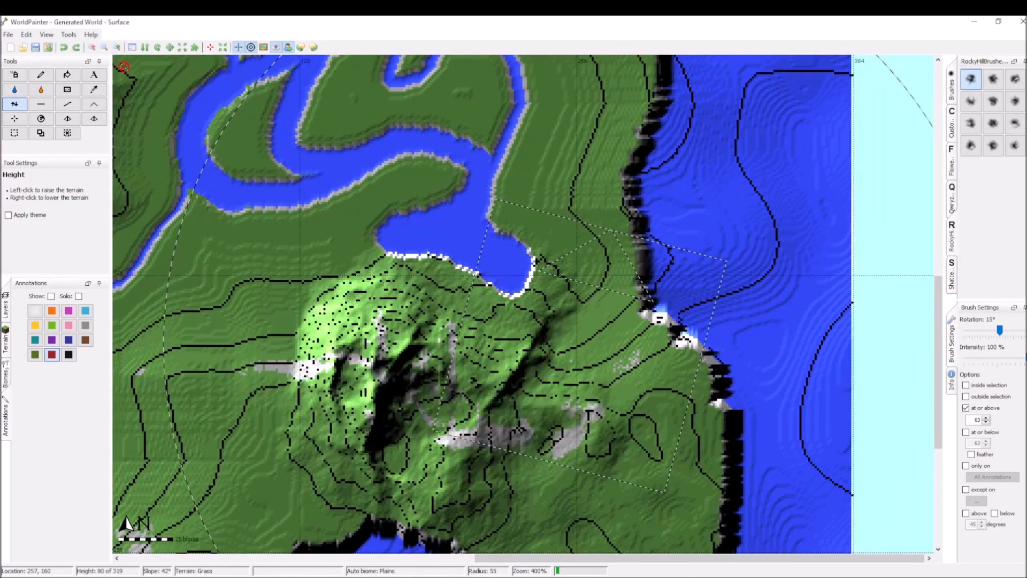
key("ctrl+z")
key("ctrl+z")
Raise new rocky mountains south of the lake, turning the brush to -45° and enlarging it to radius 94, and check them in 3D
scroll(374, 367, "down", 2)
left_click_drag(363, 365, 365, 366)
scroll(499, 397, "down", 4, "alt")
scroll(484, 400, "down", 4)
left_click_drag(485, 400, 485, 400)
key("ctrl+3")
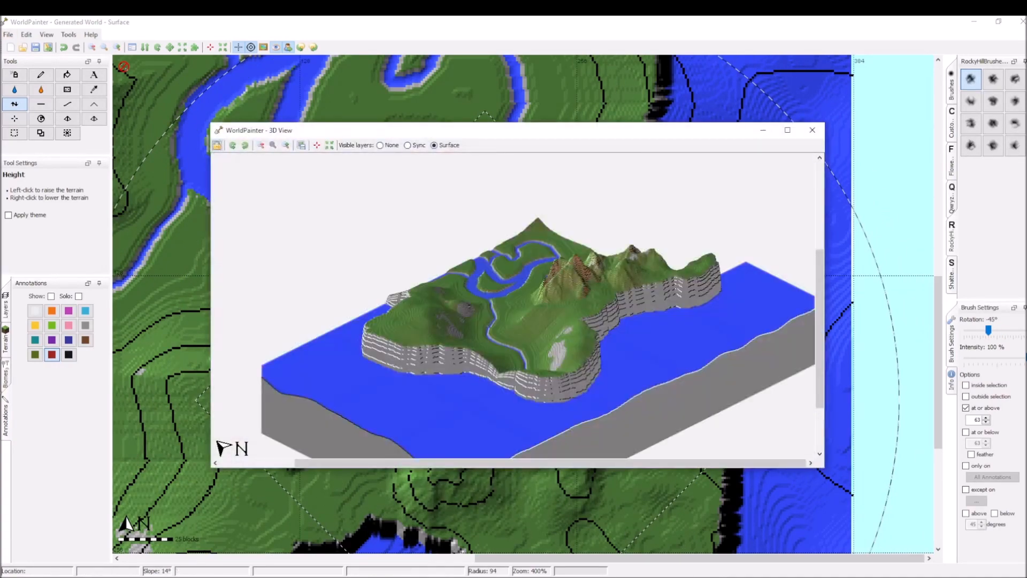
scroll(513, 305, "up", 3)
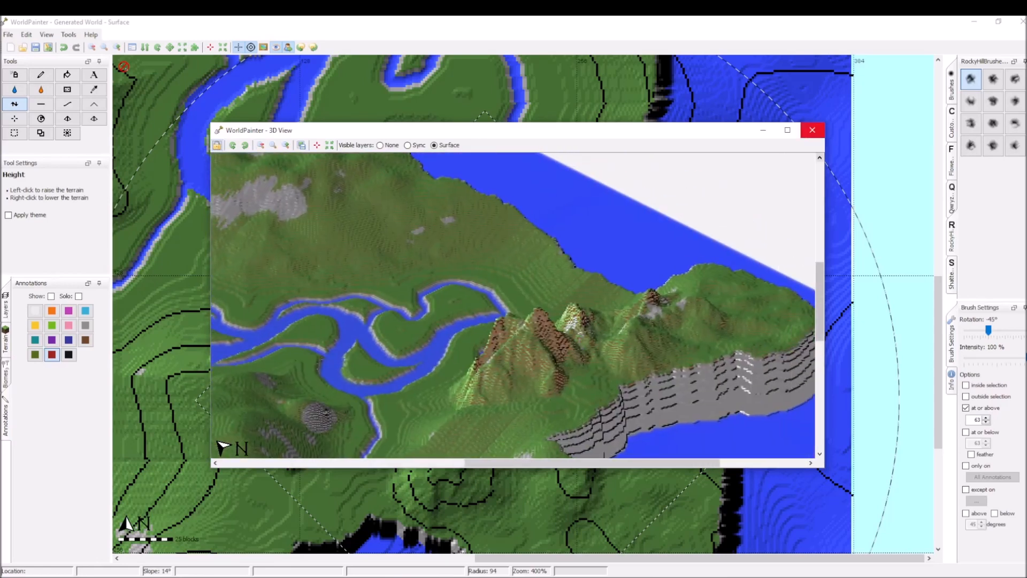
key("alt+F4")
Repeat the global Rock fill on slopes above 45 degrees so it covers the new mountains
key("ctrl+g")
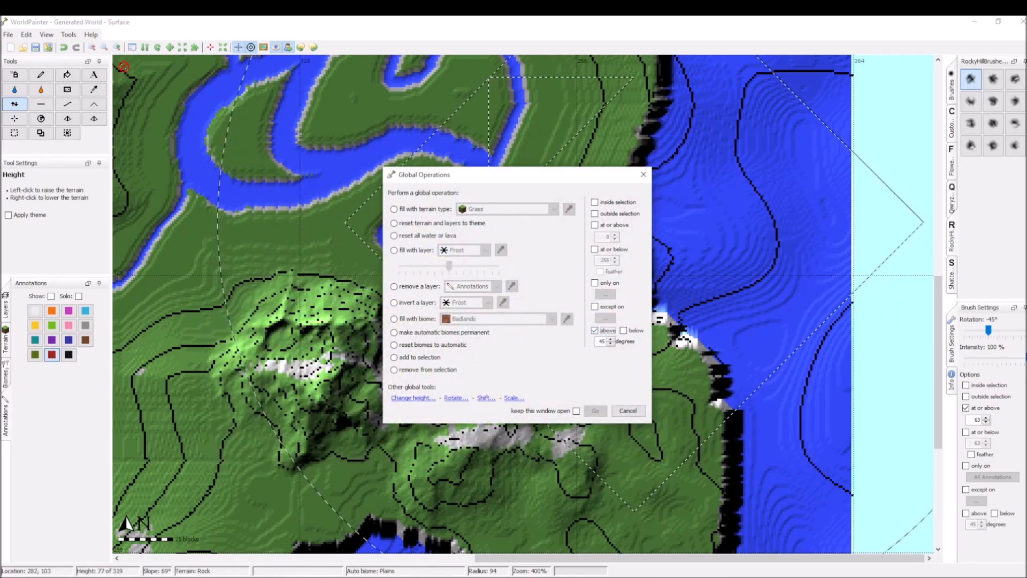
left_click(509, 208)
key("Return")
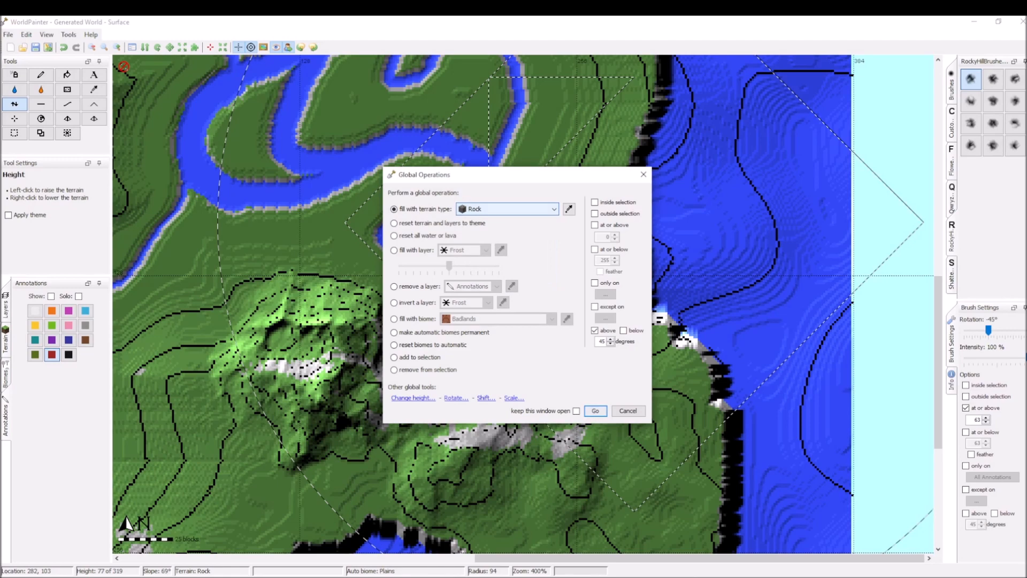
left_click(595, 410)
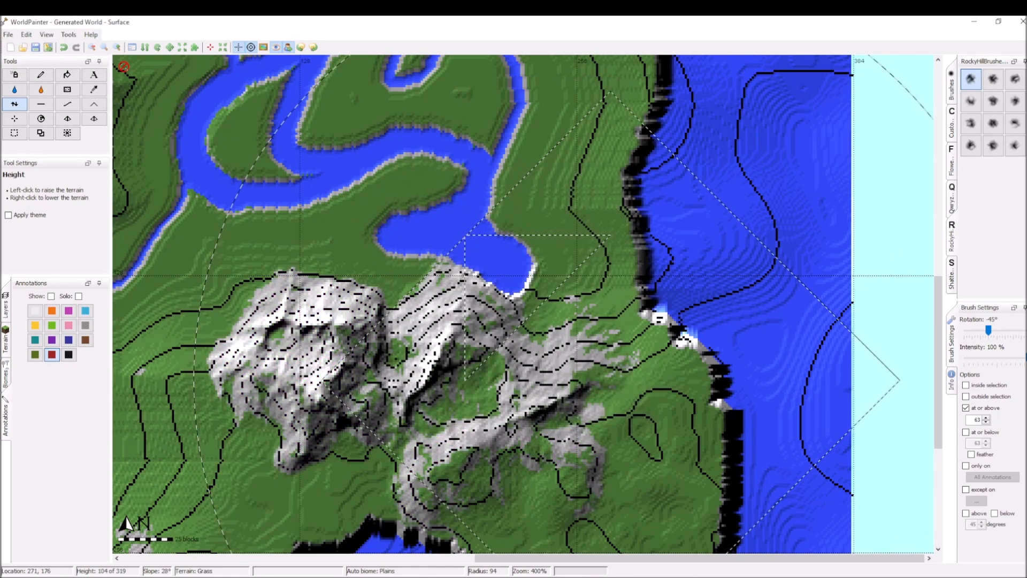
Examine the rock-covered mountains, the river bends and the whole island in the 3D view
key("ctrl+3")
scroll(512, 305, "up", 2)
left_click_drag(512, 257, 511, 343)
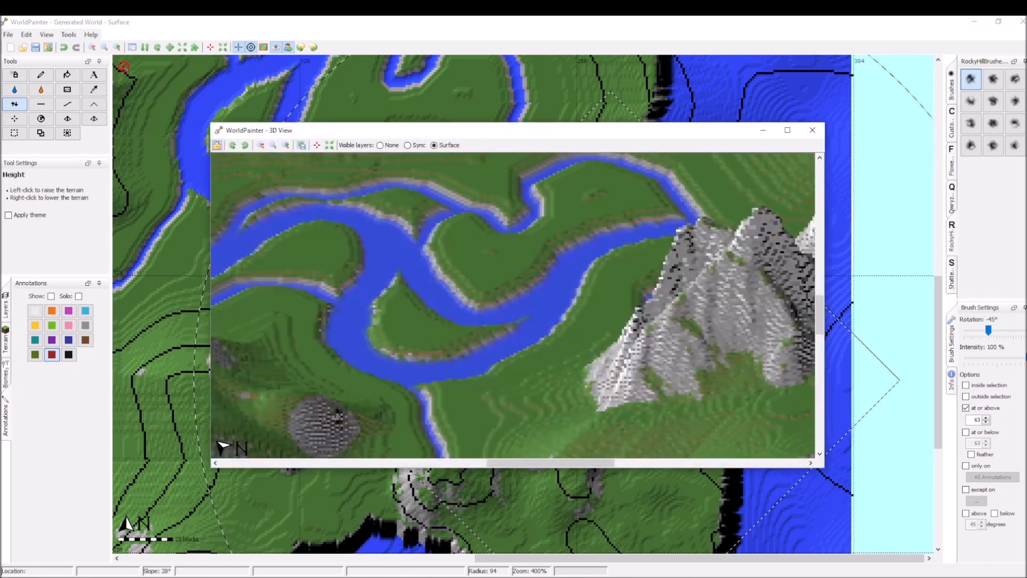
scroll(512, 305, "down", 2)
mouse_move(513, 284)
left_mouse_down()
mouse_move(512, 334)
mouse_move(527, 282)
left_mouse_up()
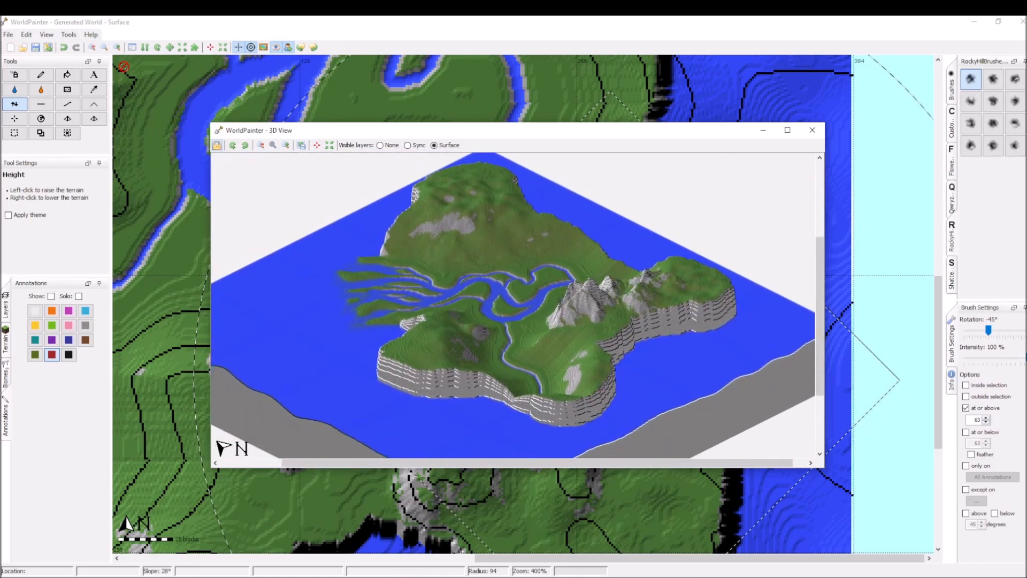